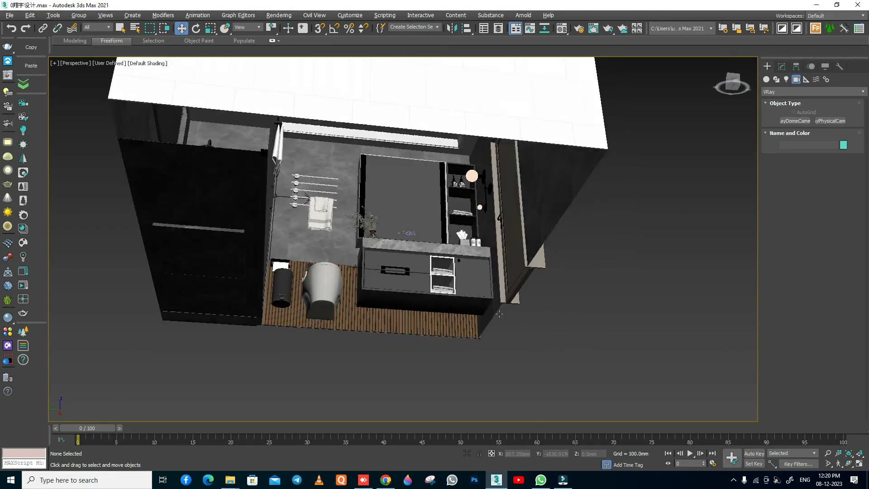
Open the render setup and choose V-Ray 5, update 1.3 as the renderer.
{"action": "middle_click_drag", "start_coordinate": [420, 65], "coordinate": [431, 213], "text": "alt"}
{"action": "middle_click_drag", "start_coordinate": [392, 91], "coordinate": [421, 319], "text": "alt"}
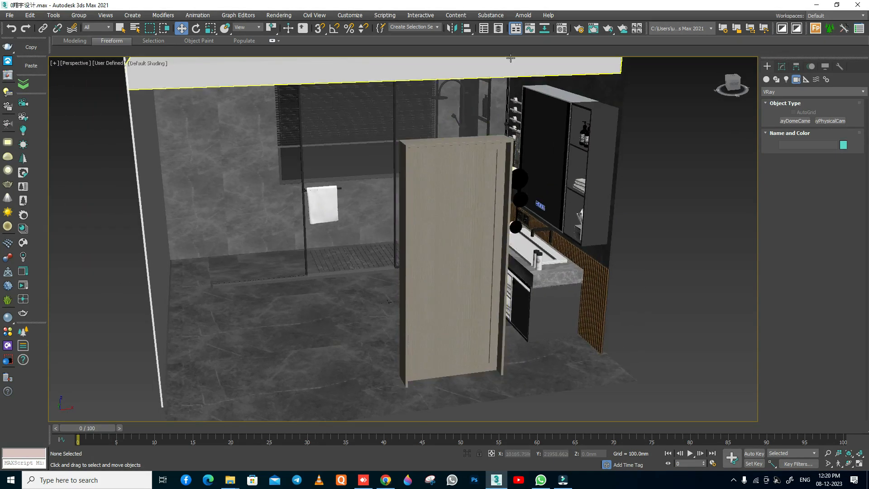
{"action": "left_click", "coordinate": [579, 30]}
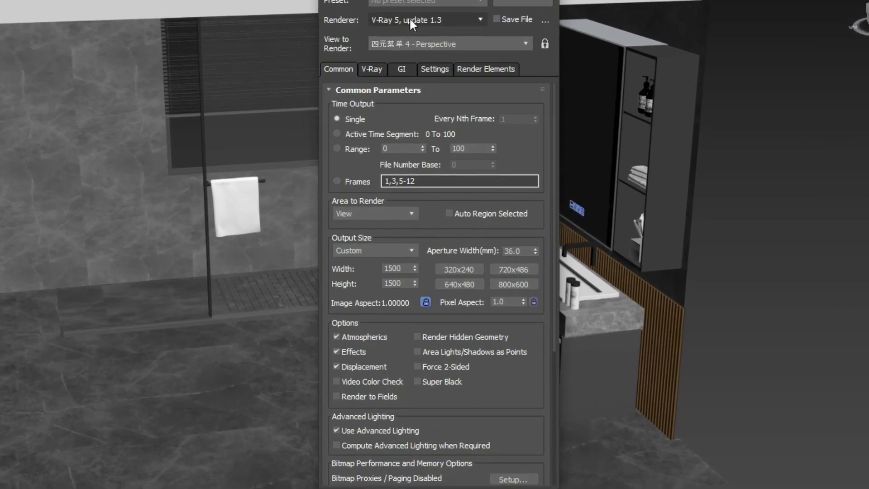
{"action": "left_click", "coordinate": [409, 17]}
{"action": "left_click", "coordinate": [404, 96]}
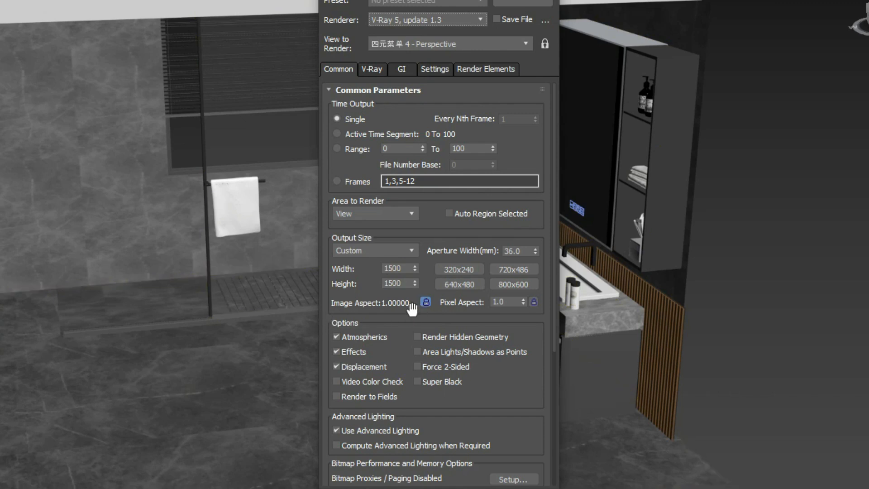
Review the V-Ray image sampler and color mapping settings, the global illumination engines and the general renderer settings.
{"action": "left_click", "coordinate": [370, 68]}
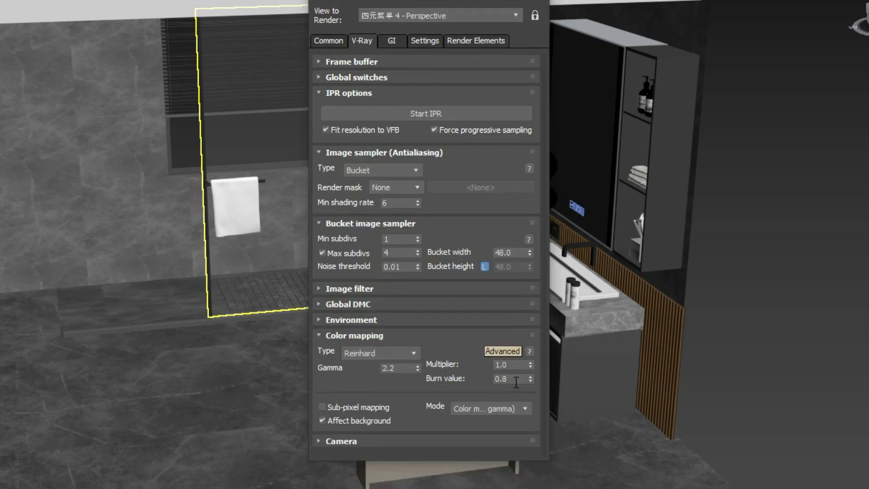
{"action": "left_click", "coordinate": [394, 42]}
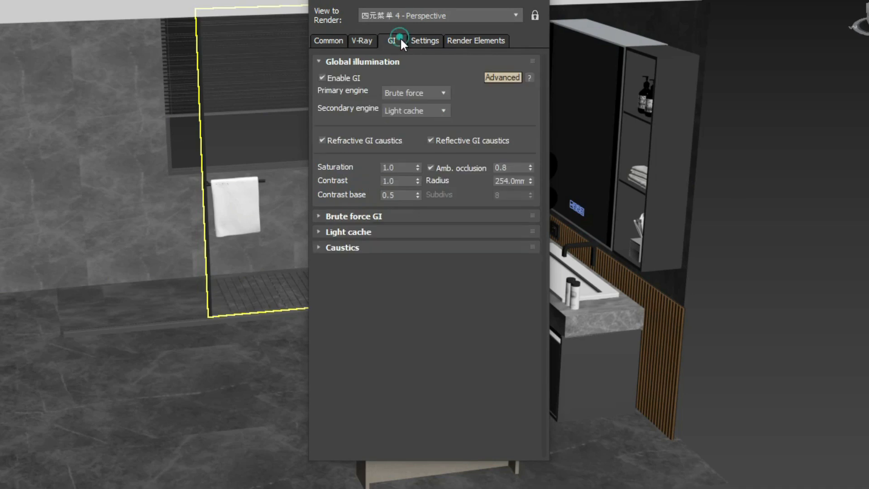
{"action": "left_click", "coordinate": [419, 92]}
{"action": "left_click", "coordinate": [420, 91]}
{"action": "left_click", "coordinate": [425, 41]}
Examine the render elements from VRayDenoiser to VRayShadows, and close the render setup.
{"action": "left_click", "coordinate": [470, 38]}
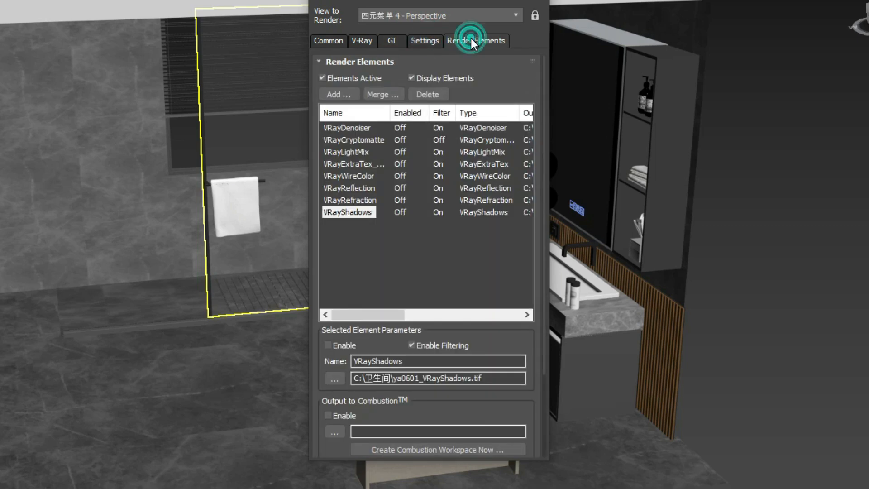
{"action": "left_click", "coordinate": [351, 128]}
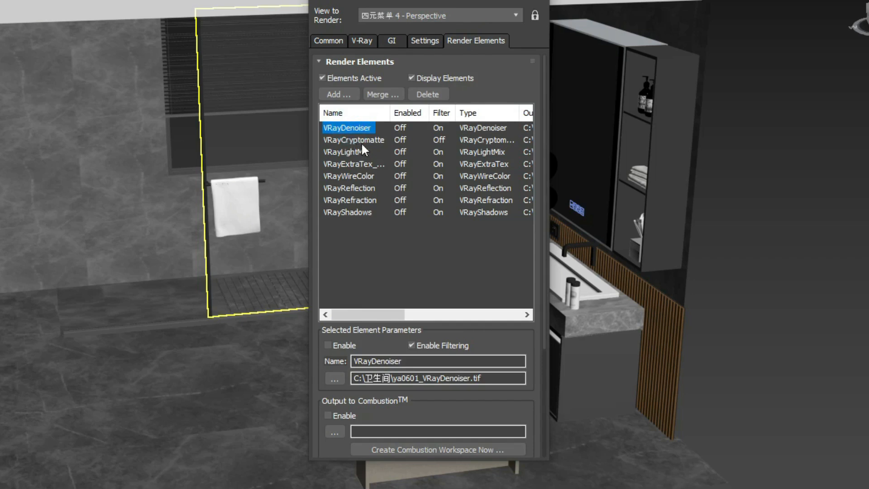
{"action": "left_click", "coordinate": [362, 139]}
{"action": "left_click", "coordinate": [357, 151]}
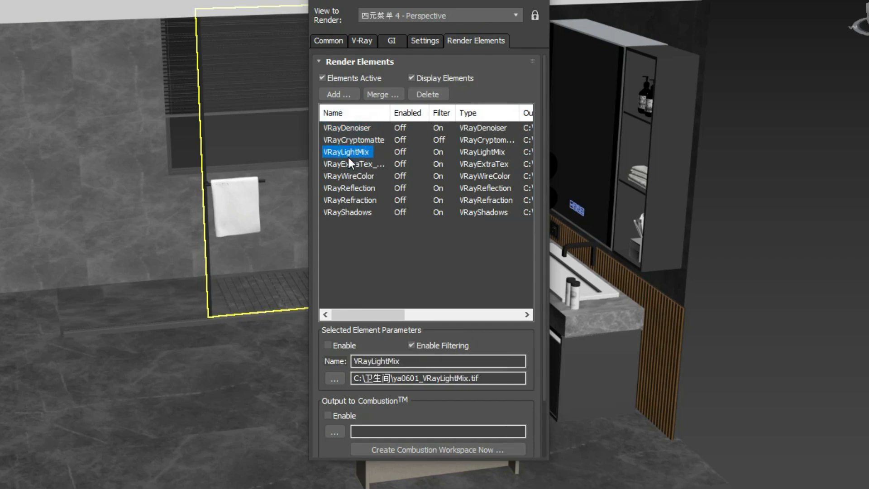
{"action": "left_click", "coordinate": [349, 162]}
{"action": "left_click", "coordinate": [357, 177]}
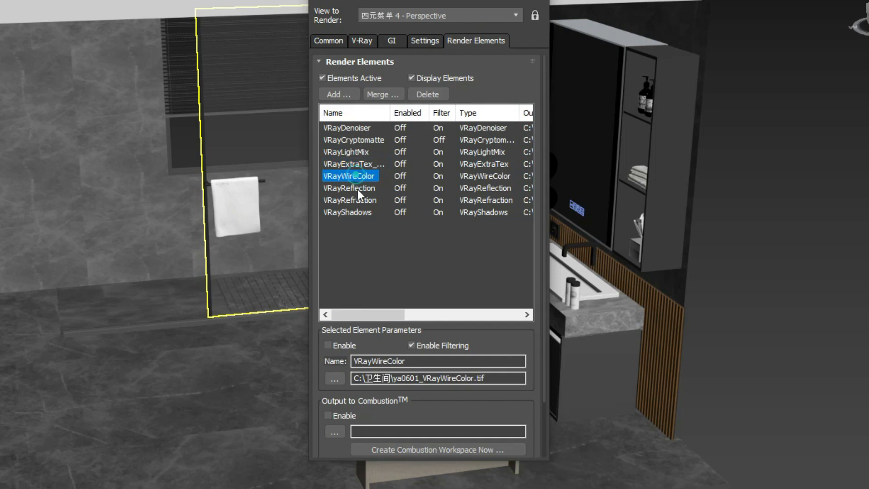
{"action": "left_click", "coordinate": [357, 189]}
{"action": "left_click", "coordinate": [359, 200]}
{"action": "left_click", "coordinate": [361, 212]}
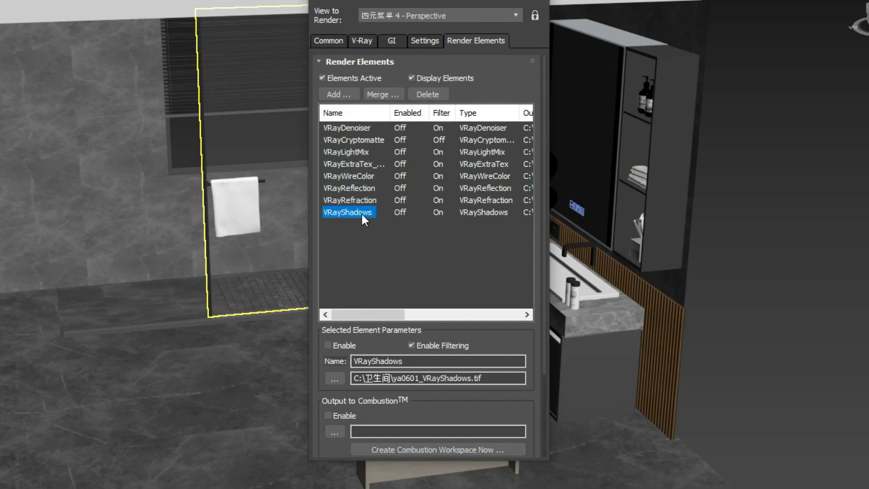
{"action": "left_click_drag", "start_coordinate": [370, 231], "coordinate": [338, 117]}
{"action": "left_click", "coordinate": [357, 249]}
{"action": "left_click_drag", "start_coordinate": [369, 236], "coordinate": [344, 123]}
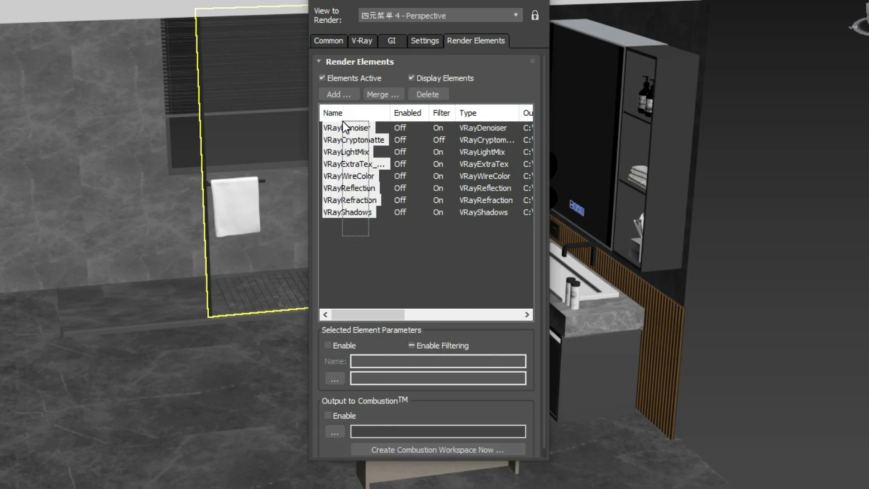
{"action": "left_click", "coordinate": [381, 238]}
{"action": "left_click", "coordinate": [327, 40]}
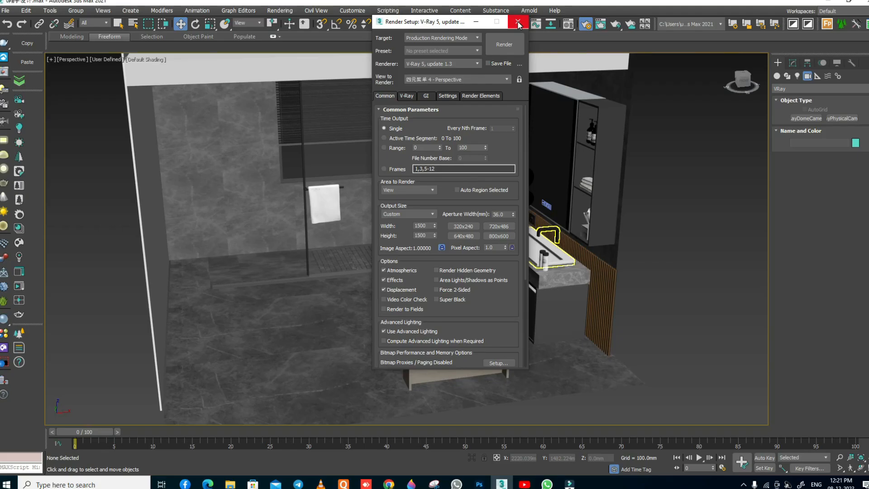
{"action": "left_click", "coordinate": [518, 22]}
Place a VRay physical camera in the top view, aimed from outside the room towards the toilet and vanity wall.
{"action": "right_click", "coordinate": [697, 209]}
{"action": "left_click", "coordinate": [707, 219]}
{"action": "key", "text": "t"}
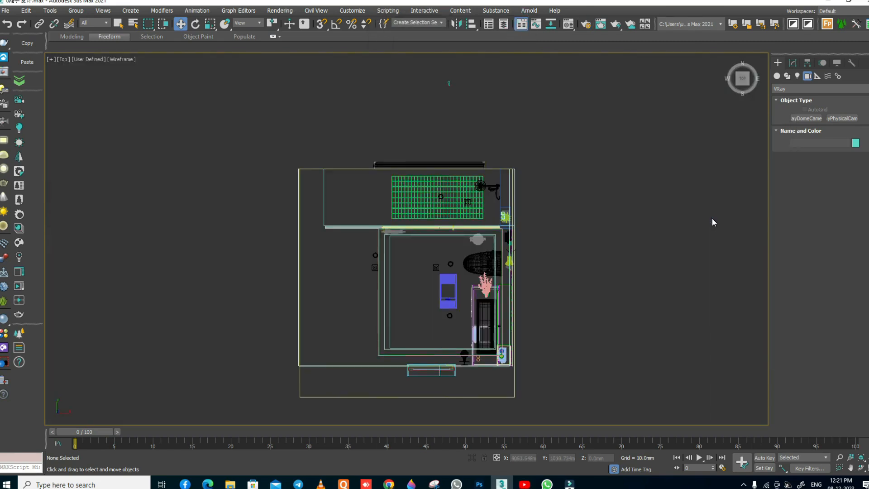
{"action": "middle_click_drag", "start_coordinate": [519, 346], "coordinate": [533, 314]}
{"action": "left_click", "coordinate": [843, 118]}
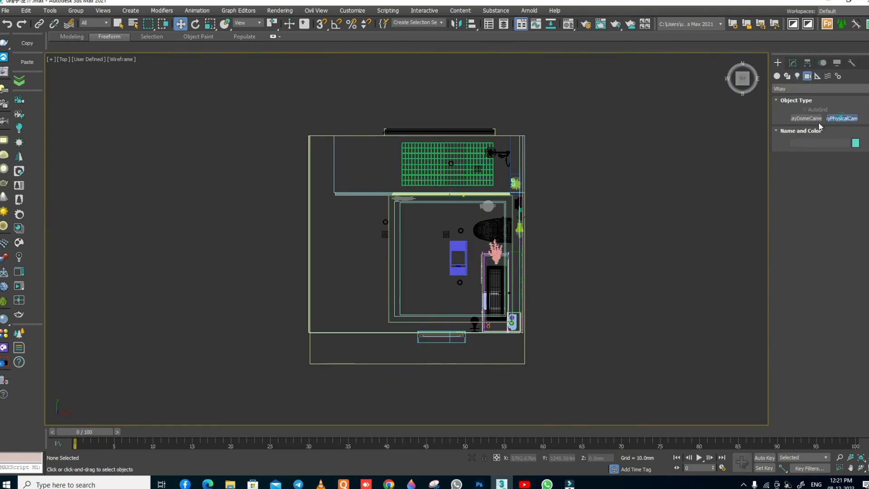
{"action": "middle_click_drag", "start_coordinate": [326, 265], "coordinate": [321, 300]}
{"action": "left_click_drag", "start_coordinate": [223, 272], "coordinate": [601, 271]}
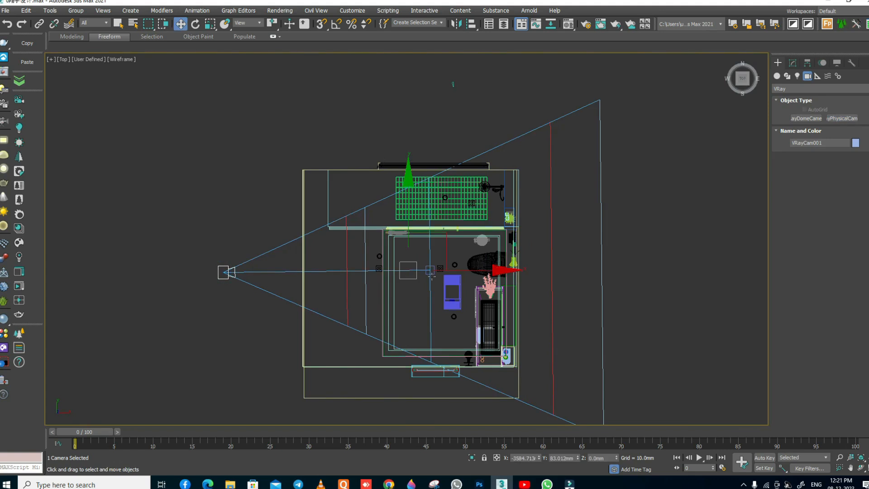
Turn off clipping for the new VRay physical camera.
{"action": "left_click", "coordinate": [793, 62]}
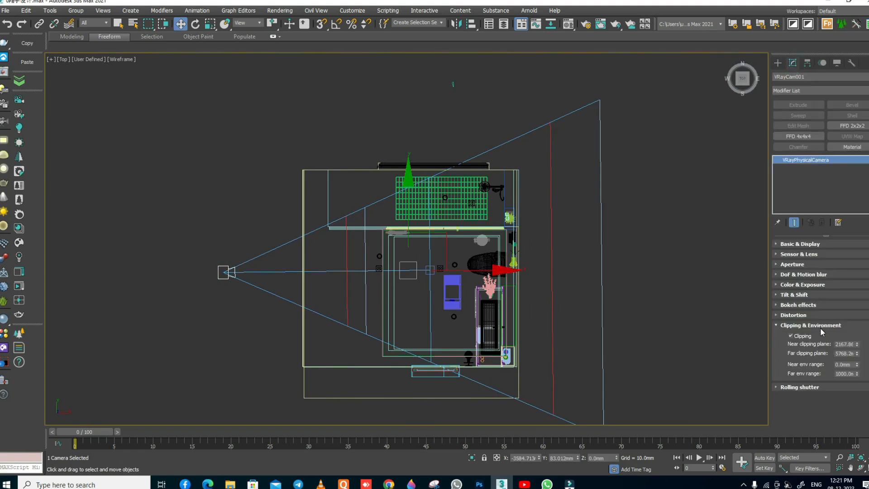
{"action": "left_click", "coordinate": [790, 335]}
{"action": "left_click", "coordinate": [242, 285]}
{"action": "left_click", "coordinate": [232, 267]}
{"action": "scroll", "coordinate": [263, 281], "scroll_direction": "up", "scroll_amount": 2}
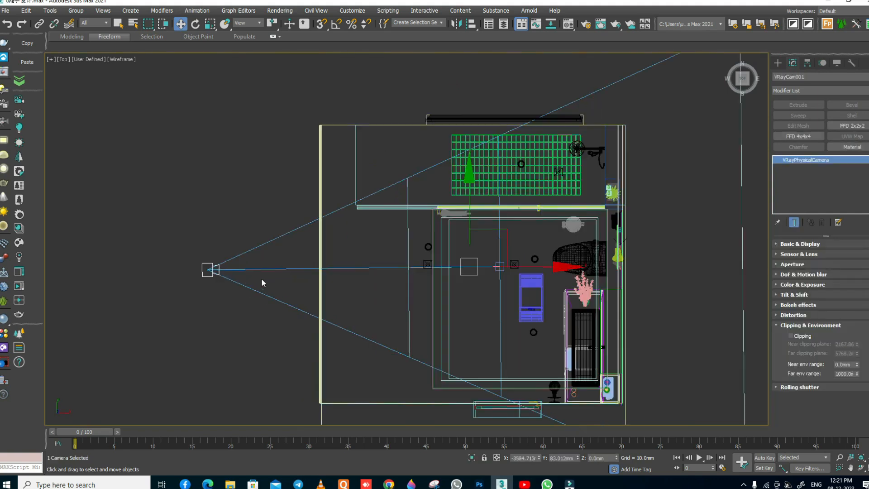
Adjust the camera's pivot so that it sits at the camera body.
{"action": "left_click", "coordinate": [807, 63]}
{"action": "left_click", "coordinate": [823, 126]}
{"action": "left_click", "coordinate": [815, 175]}
{"action": "left_click", "coordinate": [790, 64]}
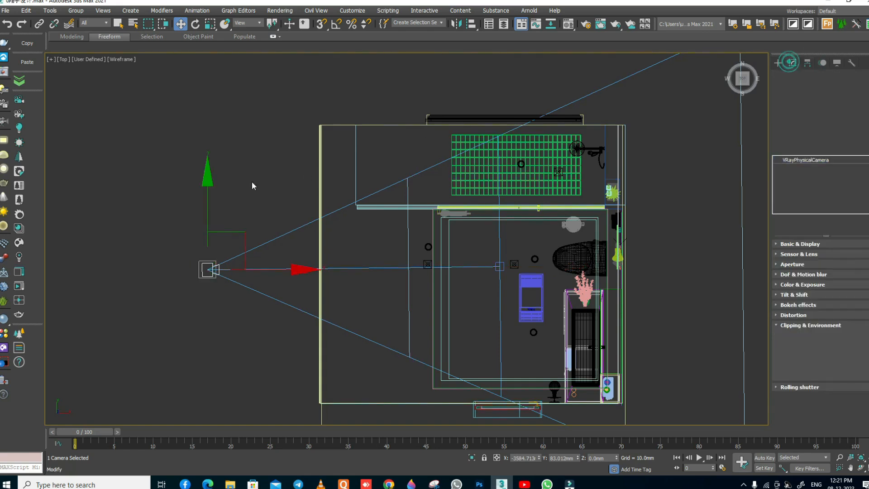
Align the camera with its target at about Y 124 mm and move it into the room to about X -2031 mm.
{"action": "left_click_drag", "start_coordinate": [208, 213], "coordinate": [208, 209]}
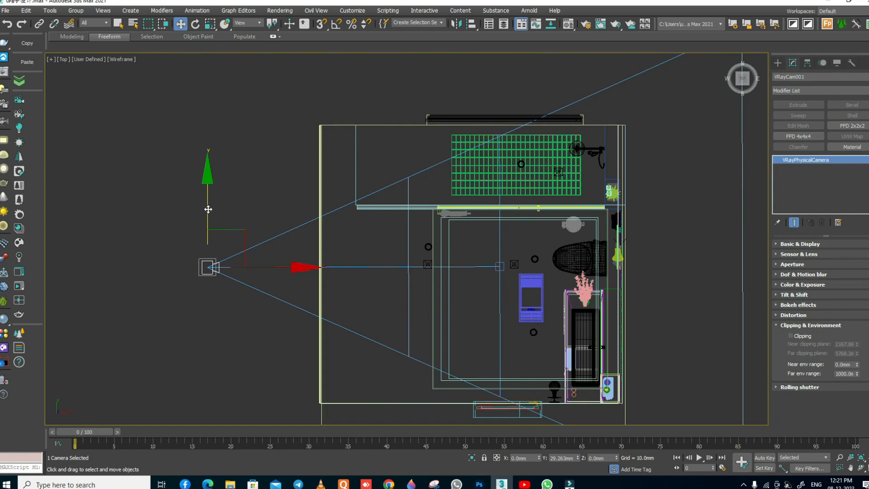
{"action": "left_click_drag", "start_coordinate": [208, 209], "coordinate": [208, 208]}
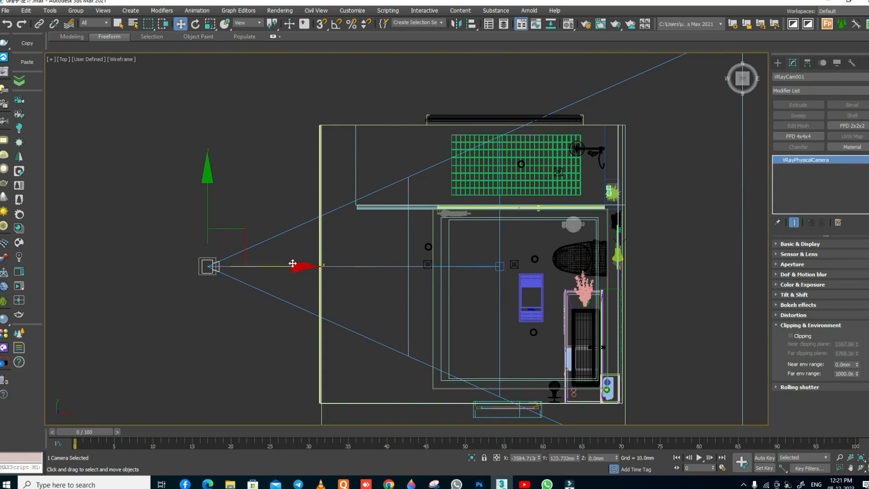
{"action": "left_click_drag", "start_coordinate": [291, 265], "coordinate": [414, 268]}
{"action": "scroll", "coordinate": [403, 285], "scroll_direction": "up", "scroll_amount": 4}
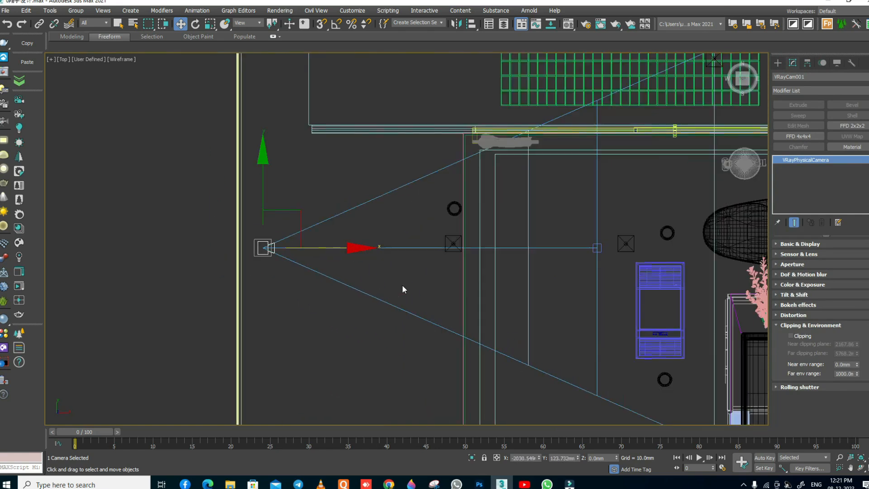
{"action": "scroll", "coordinate": [392, 256], "scroll_direction": "down", "scroll_amount": 5}
Move the camera back along X to about -2119 mm, close to the inner face of the wall behind it.
{"action": "key", "text": "p"}
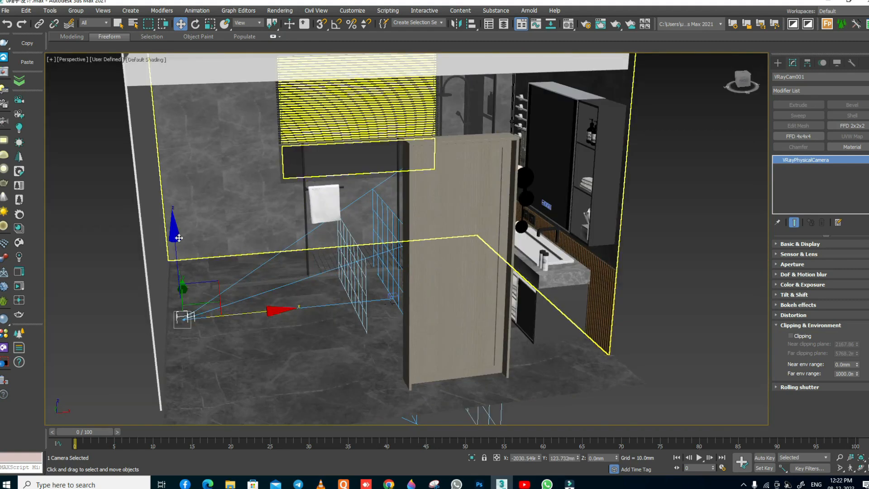
{"action": "key", "text": "t"}
{"action": "scroll", "coordinate": [360, 238], "scroll_direction": "up", "scroll_amount": 2}
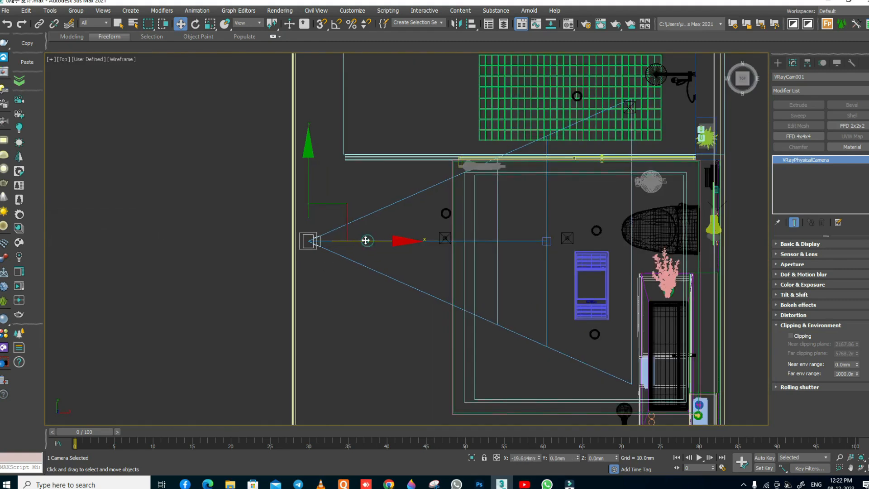
{"action": "scroll", "coordinate": [329, 239], "scroll_direction": "up", "scroll_amount": 3}
{"action": "scroll", "coordinate": [325, 256], "scroll_direction": "down", "scroll_amount": 5}
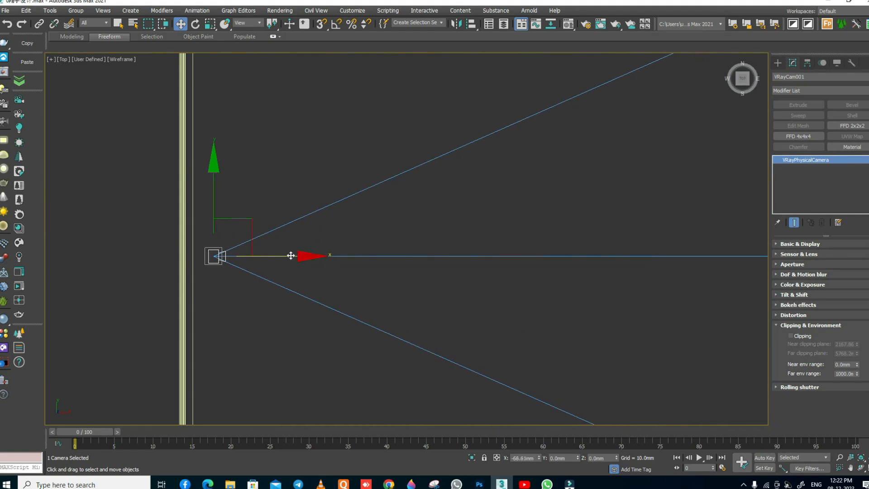
{"action": "middle_click_drag", "start_coordinate": [400, 294], "coordinate": [394, 294]}
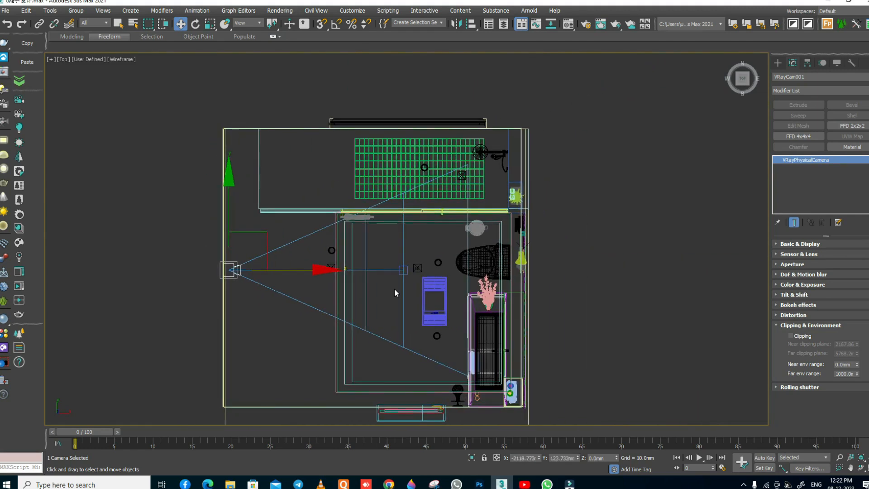
Look through VRayCam001 in shaded display and raise the camera to frame the toilet and vanity.
{"action": "key", "text": "c"}
{"action": "key", "text": "F3"}
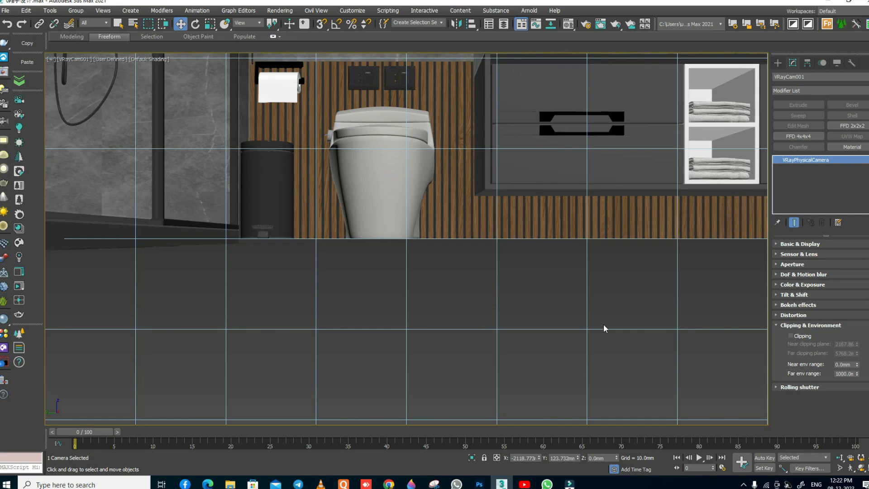
{"action": "middle_click_drag", "start_coordinate": [466, 210], "coordinate": [451, 311]}
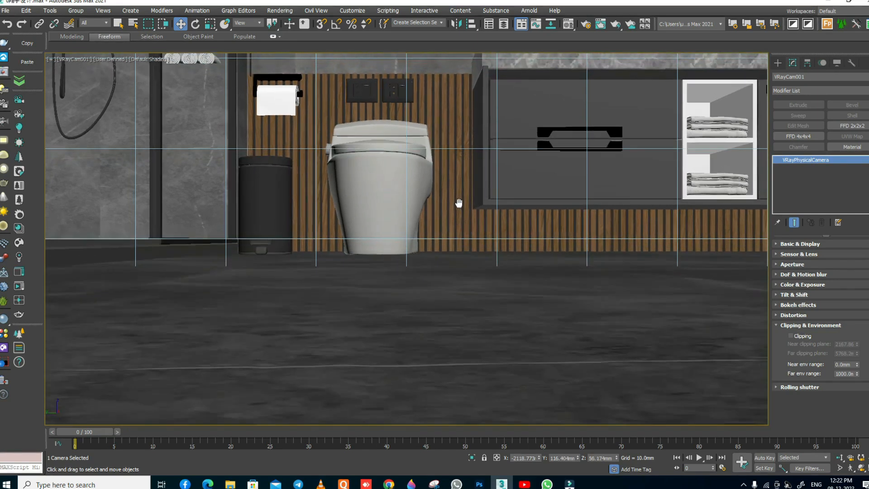
{"action": "middle_click_drag", "start_coordinate": [457, 187], "coordinate": [413, 269]}
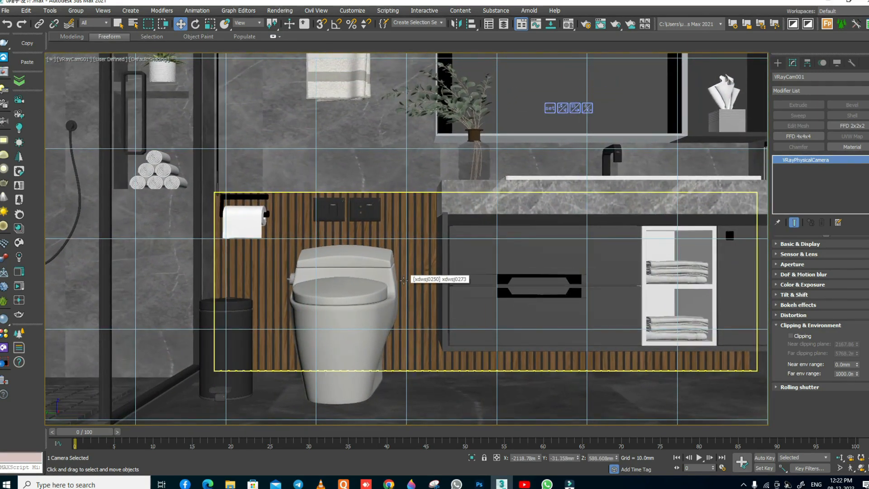
Show the safe frame and pan the camera to about Y -276 mm and Z 986 mm.
{"action": "key", "text": "shift+f"}
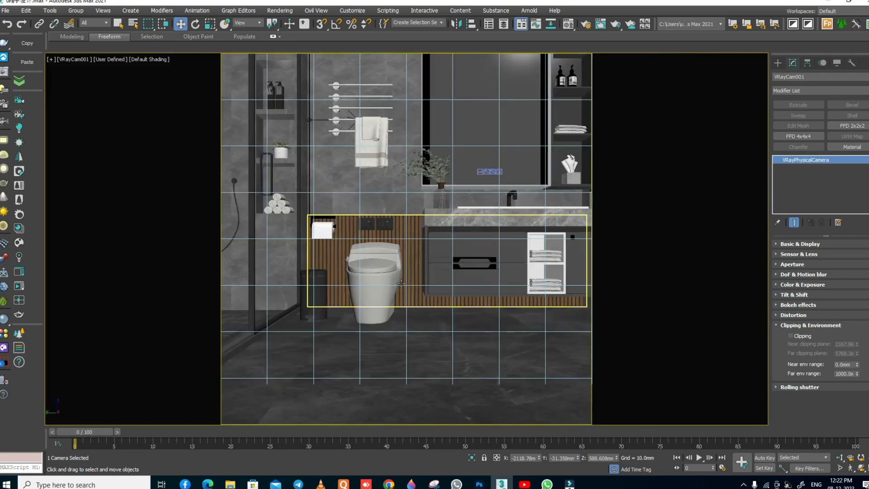
{"action": "middle_click_drag", "start_coordinate": [467, 131], "coordinate": [452, 185]}
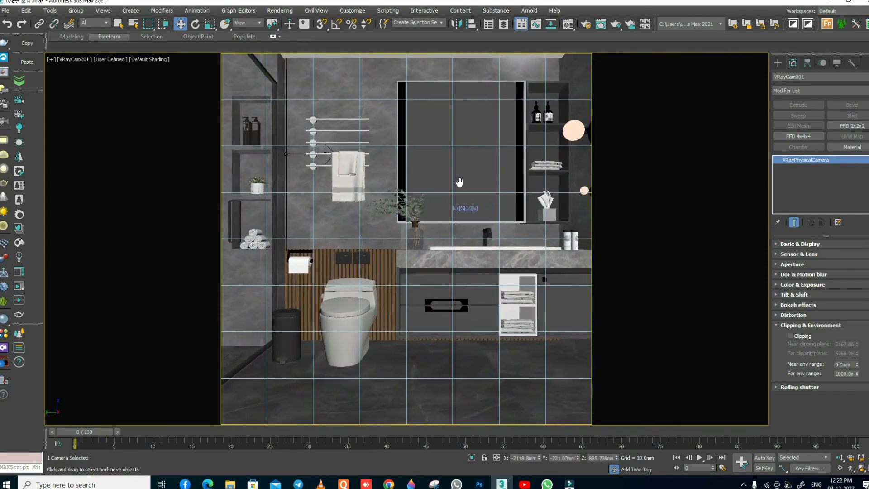
{"action": "left_click", "coordinate": [451, 184]}
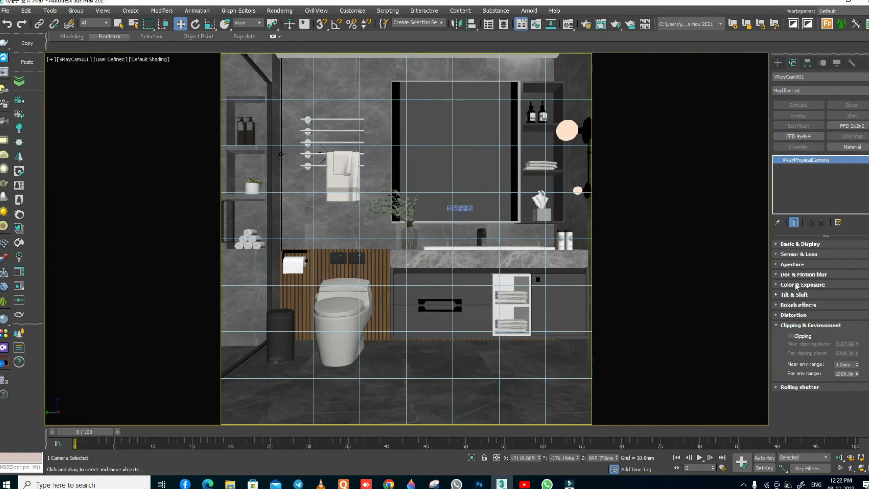
Set the camera's zoom factor to 0.8 in its sensor and lens settings.
{"action": "left_click", "coordinate": [788, 243]}
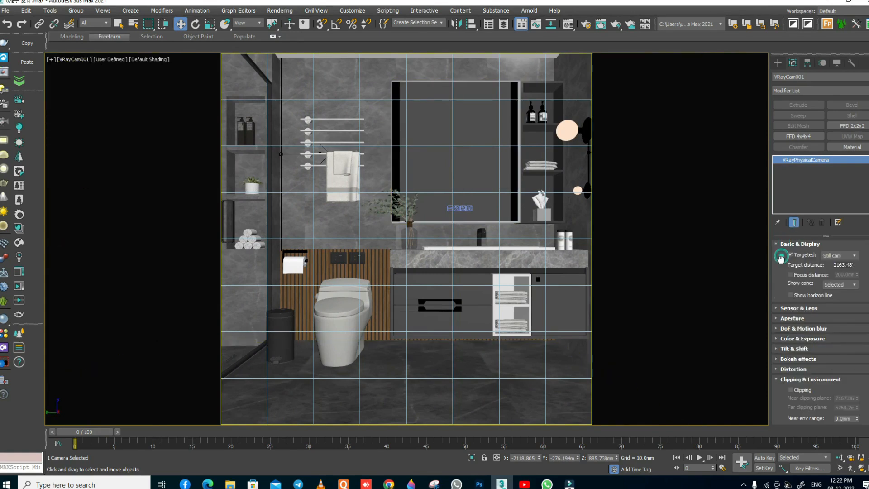
{"action": "scroll", "coordinate": [787, 256], "scroll_direction": "down", "scroll_amount": 1}
{"action": "left_click", "coordinate": [795, 301]}
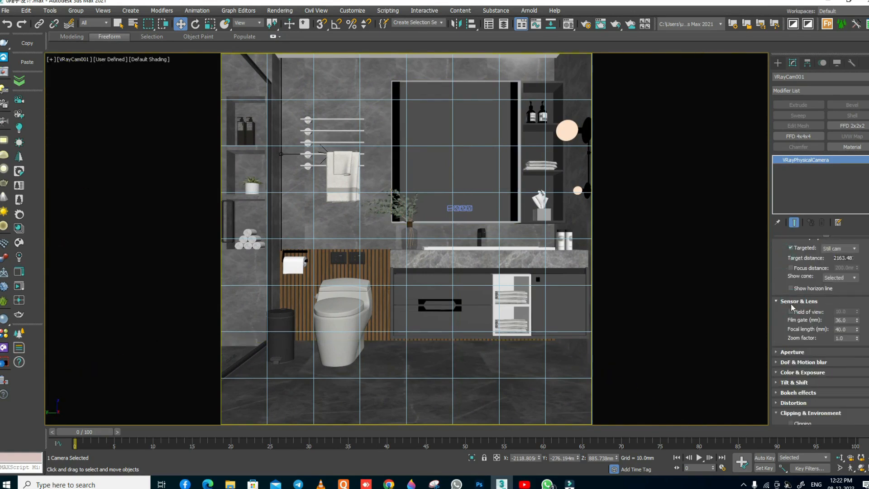
{"action": "left_click_drag", "start_coordinate": [849, 337], "coordinate": [787, 337]}
{"action": "type", "text": ".8"}
{"action": "key", "text": "Return"}
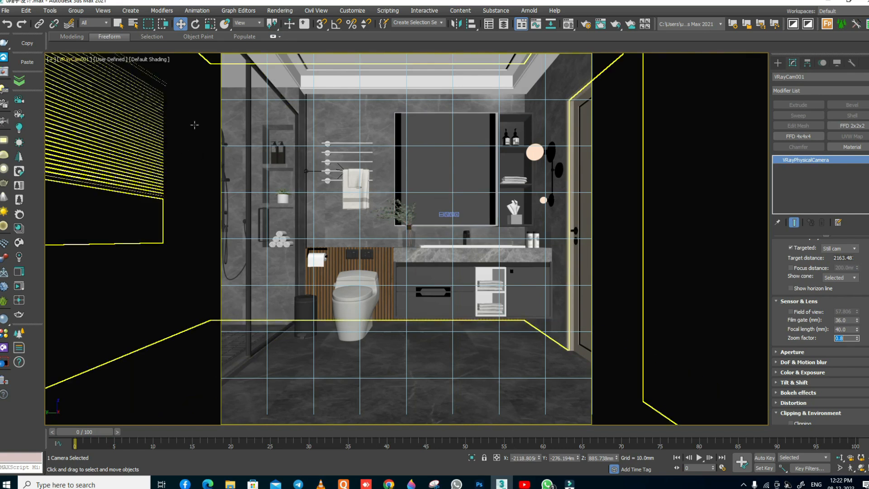
Try a height of Z 1200 mm for the camera, and undo the change.
{"action": "double_click", "coordinate": [603, 458]}
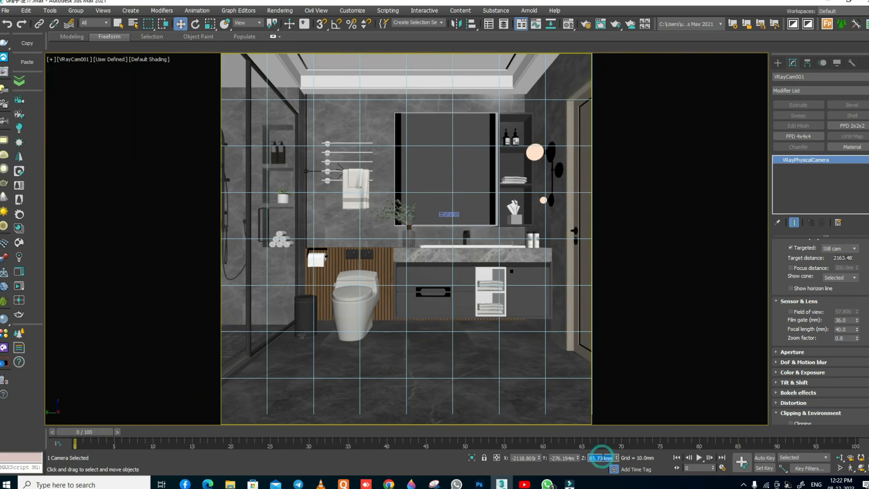
{"action": "type", "text": "1200"}
{"action": "key", "text": "Return"}
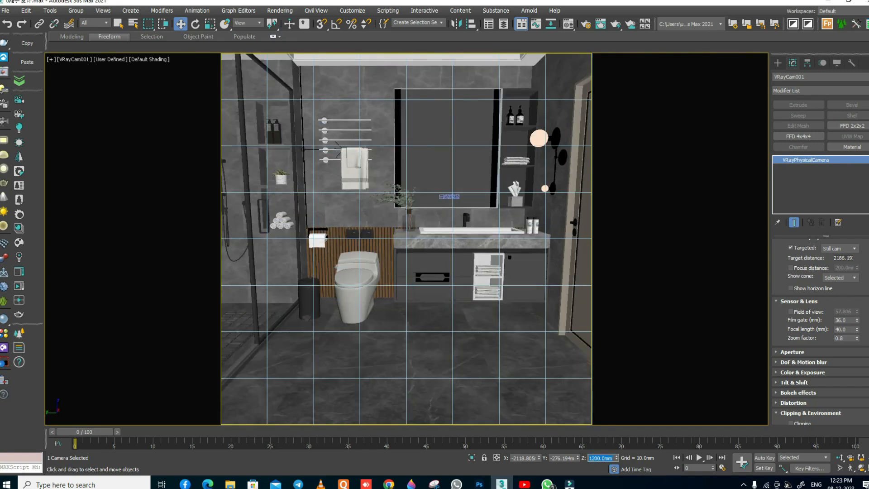
{"action": "right_click", "coordinate": [451, 180]}
{"action": "left_click", "coordinate": [467, 190]}
{"action": "key", "text": "ctrl+z"}
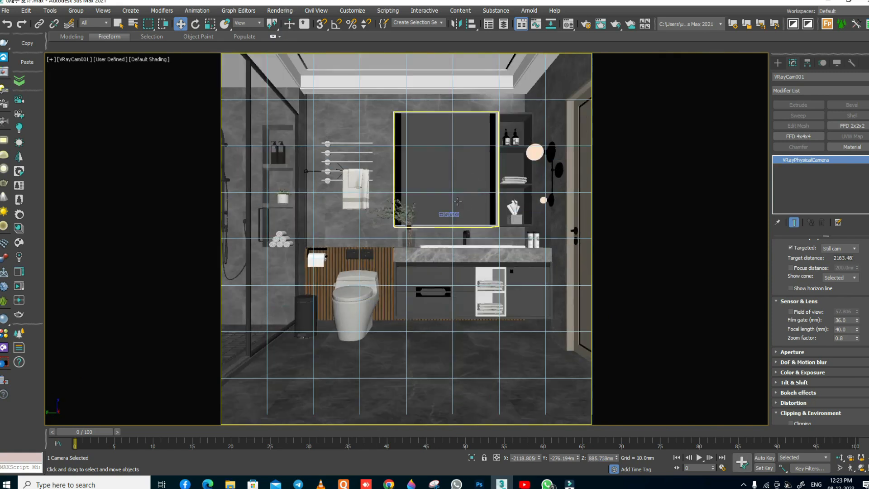
Pan the camera to about Y -282 mm and Z 1207 mm to include the ceiling light, and deselect it.
{"action": "middle_click_drag", "start_coordinate": [449, 163], "coordinate": [443, 203]}
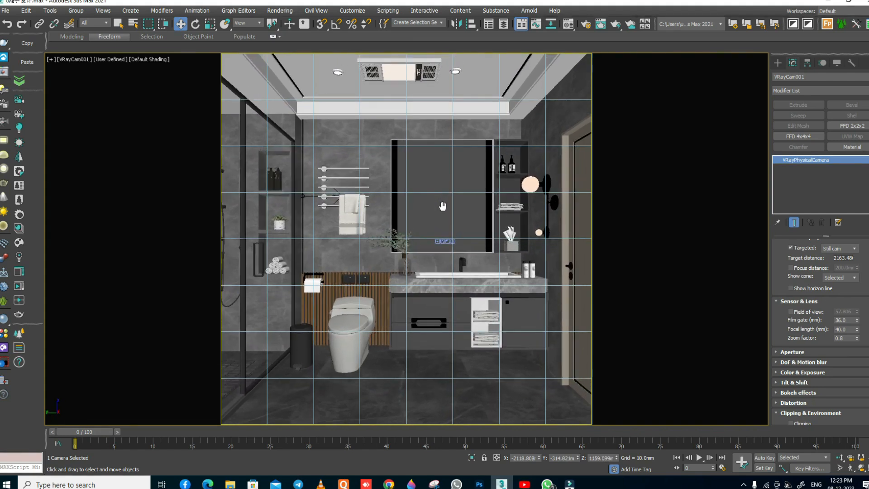
{"action": "middle_click_drag", "start_coordinate": [389, 216], "coordinate": [395, 222]}
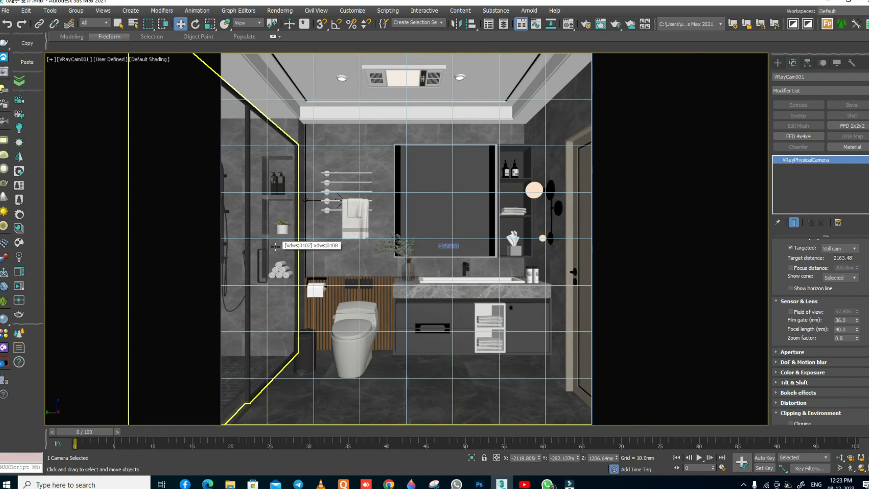
{"action": "left_click", "coordinate": [424, 168]}
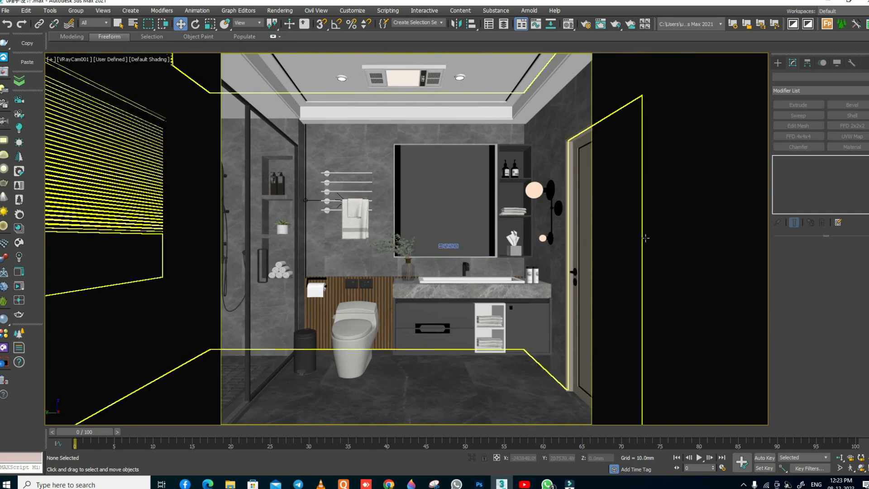
Run a test render of the camera view in the V-Ray Frame Buffer, stop it and close the buffer.
{"action": "left_click", "coordinate": [6, 74]}
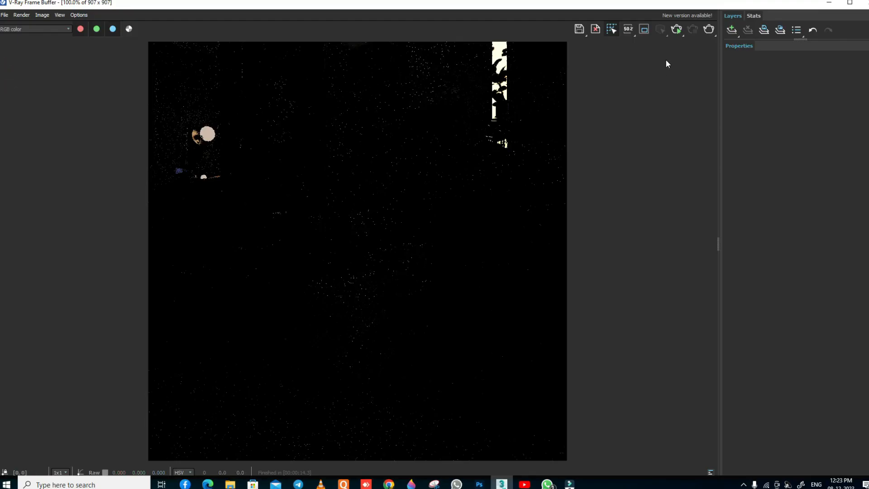
{"action": "left_click", "coordinate": [676, 29]}
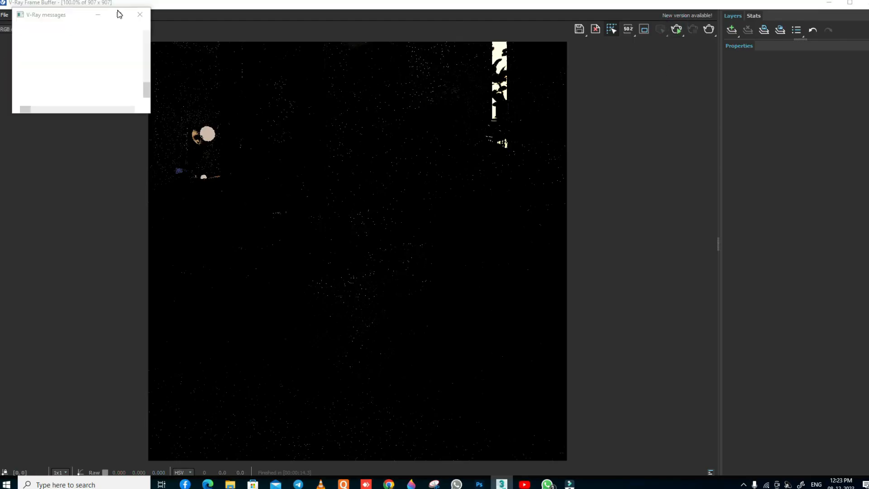
{"action": "left_click", "coordinate": [143, 15]}
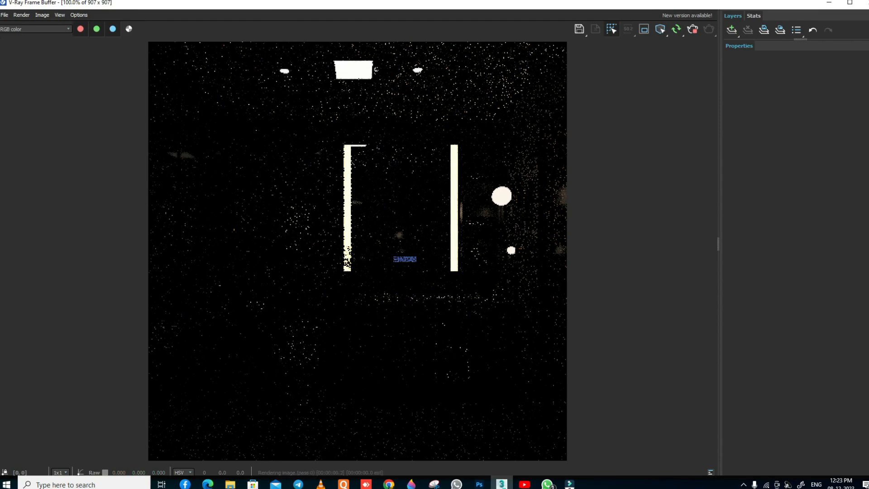
{"action": "left_click_drag", "start_coordinate": [36, 2], "coordinate": [117, 105]}
{"action": "left_click_drag", "start_coordinate": [360, 112], "coordinate": [176, 158]}
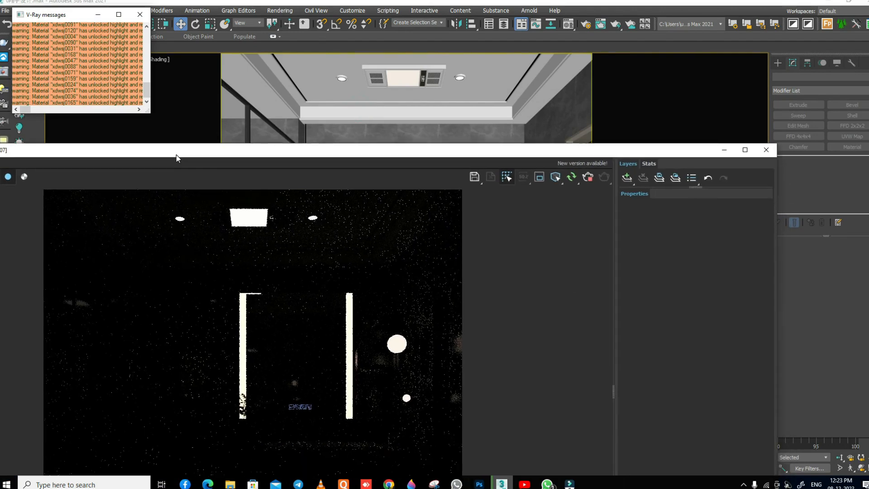
{"action": "left_click", "coordinate": [588, 178]}
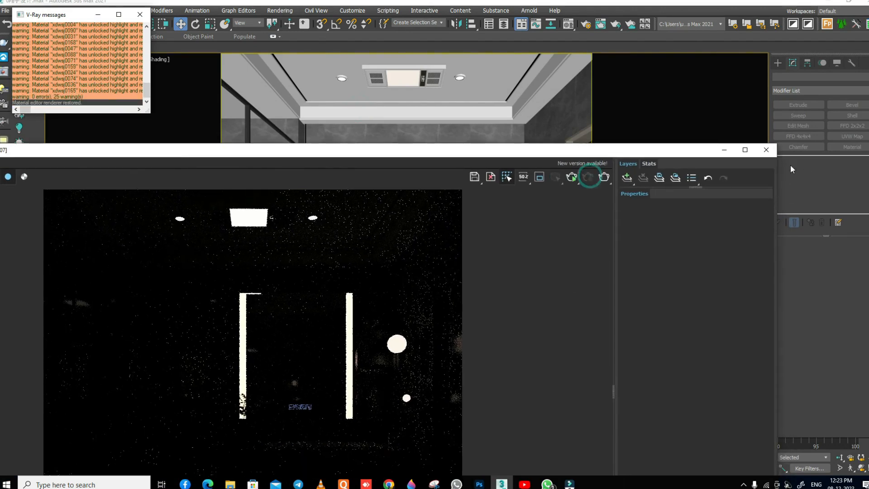
{"action": "left_click", "coordinate": [765, 149]}
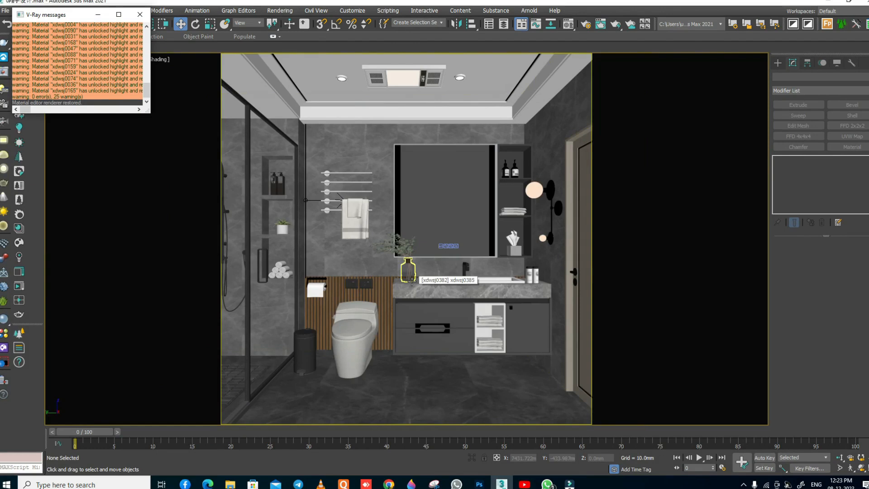
Show the whole bathroom in the wireframe top view with the safe frame hidden.
{"action": "key", "text": "t"}
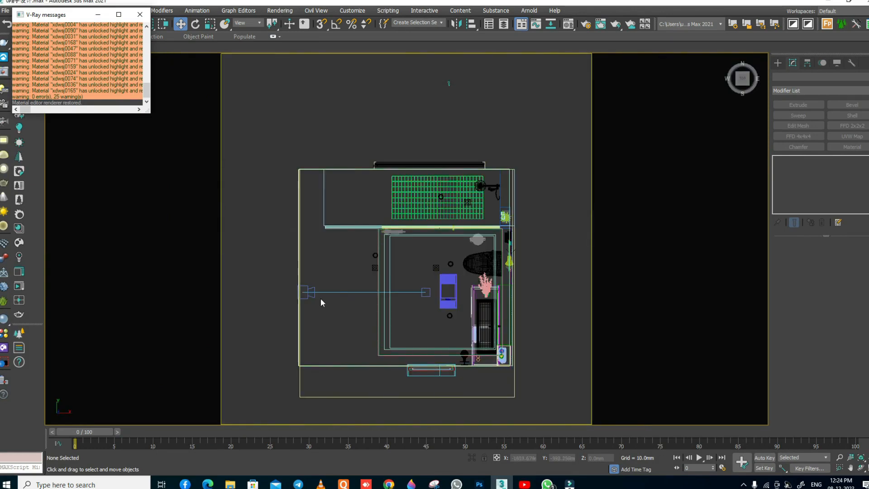
{"action": "scroll", "coordinate": [483, 319], "scroll_direction": "up", "scroll_amount": 3}
{"action": "scroll", "coordinate": [482, 318], "scroll_direction": "down", "scroll_amount": 3}
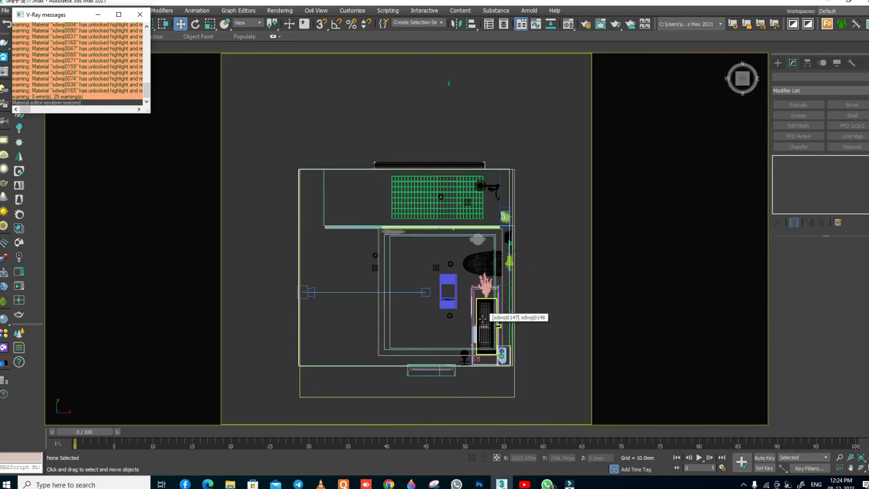
{"action": "key", "text": "p"}
{"action": "scroll", "coordinate": [453, 285], "scroll_direction": "down", "scroll_amount": 4}
{"action": "mouse_move", "coordinate": [452, 285]}
{"action": "middle_mouse_down", "text": "alt"}
{"action": "mouse_move", "coordinate": [475, 297]}
{"action": "mouse_move", "coordinate": [396, 324]}
{"action": "middle_mouse_up", "text": "alt"}
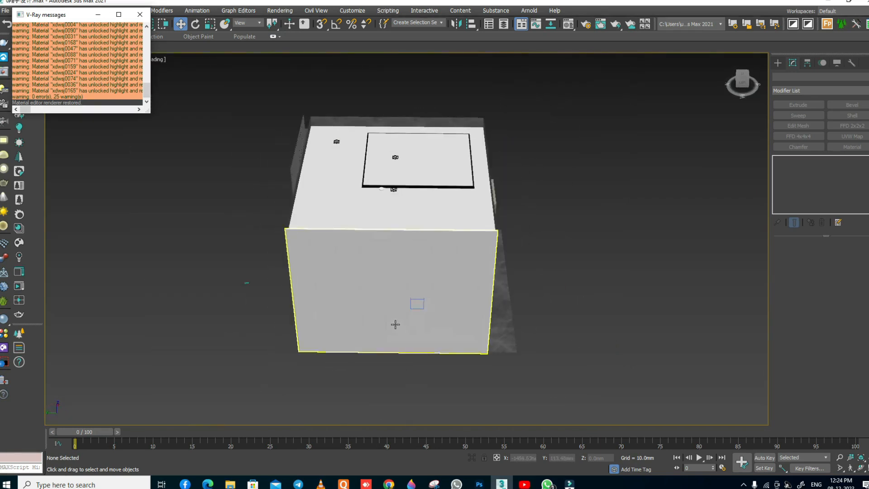
{"action": "key", "text": "t"}
{"action": "key", "text": "shift+f"}
{"action": "scroll", "coordinate": [391, 335], "scroll_direction": "down", "scroll_amount": 3}
{"action": "middle_click_drag", "start_coordinate": [550, 317], "coordinate": [547, 279]}
{"action": "scroll", "coordinate": [539, 271], "scroll_direction": "down", "scroll_amount": 2}
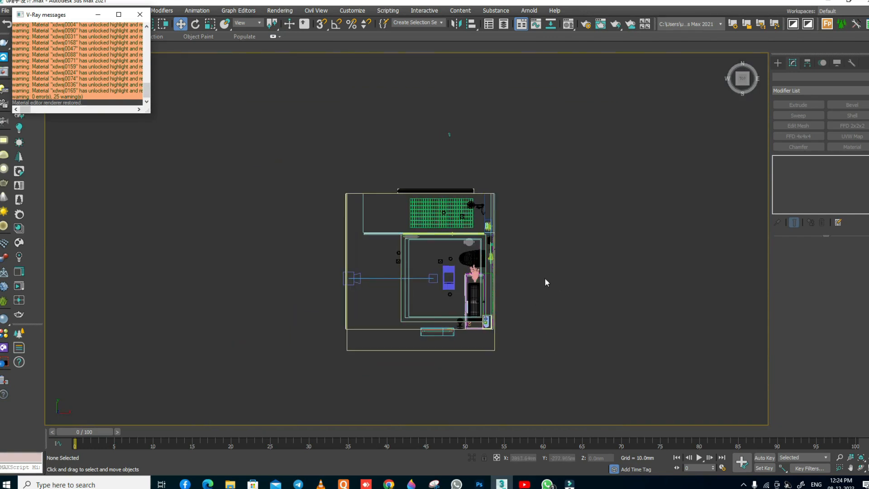
Open the Chaos Cosmos browser and list the HDRIs of the Day category.
{"action": "left_click", "coordinate": [4, 350]}
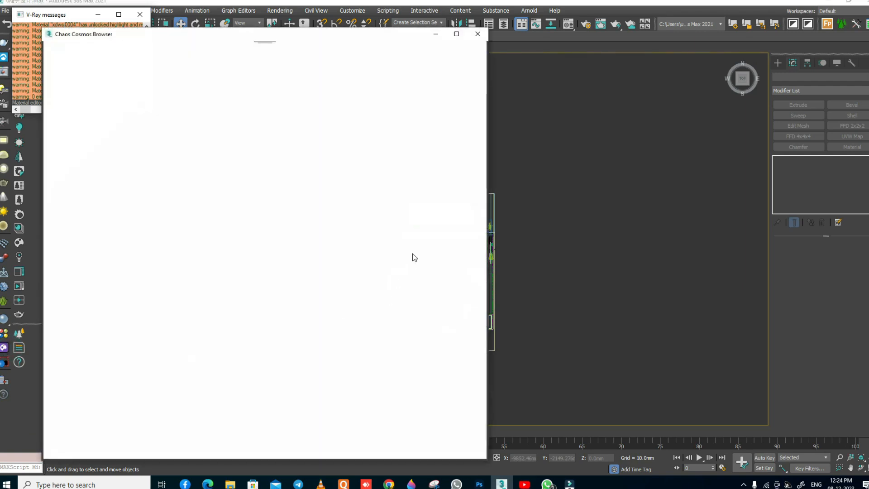
{"action": "left_click_drag", "start_coordinate": [486, 181], "coordinate": [313, 176]}
{"action": "left_click_drag", "start_coordinate": [169, 37], "coordinate": [216, 31]}
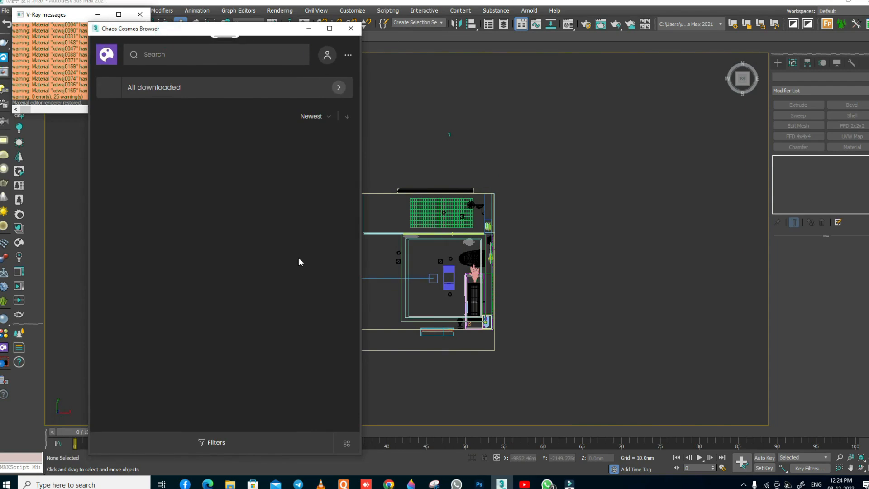
{"action": "left_click", "coordinate": [108, 54]}
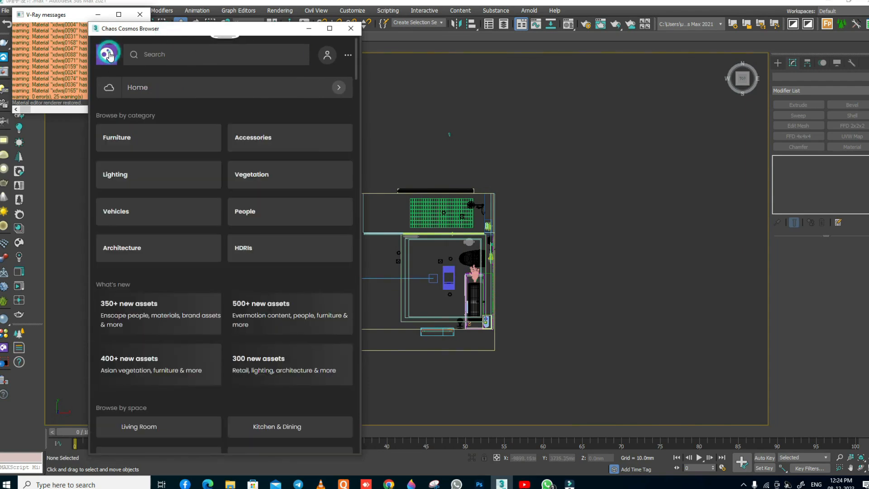
{"action": "left_click", "coordinate": [245, 252]}
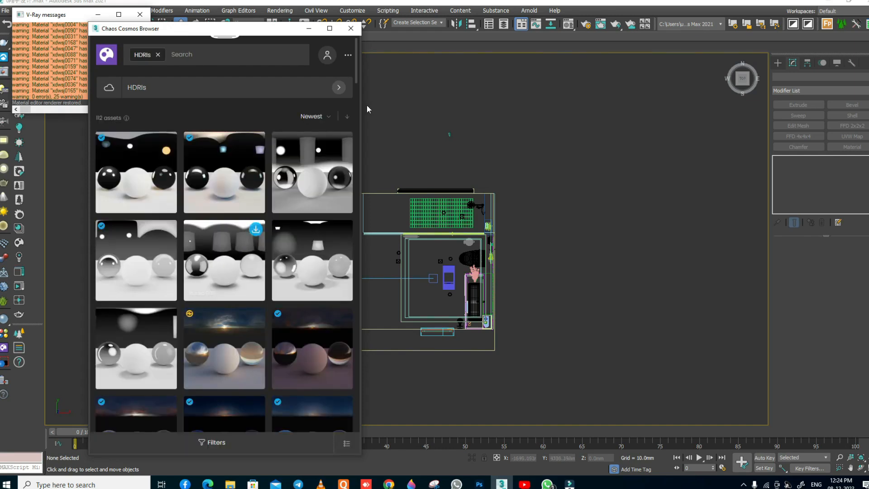
{"action": "left_click", "coordinate": [338, 88]}
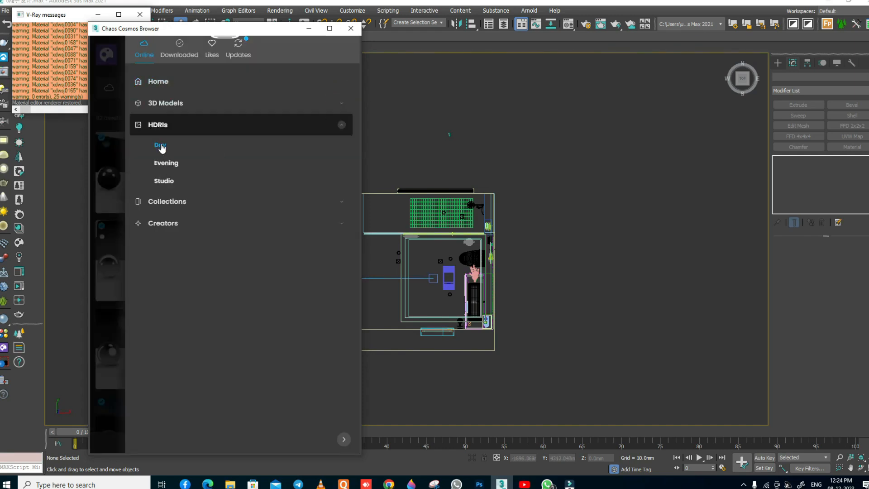
{"action": "left_click", "coordinate": [161, 146]}
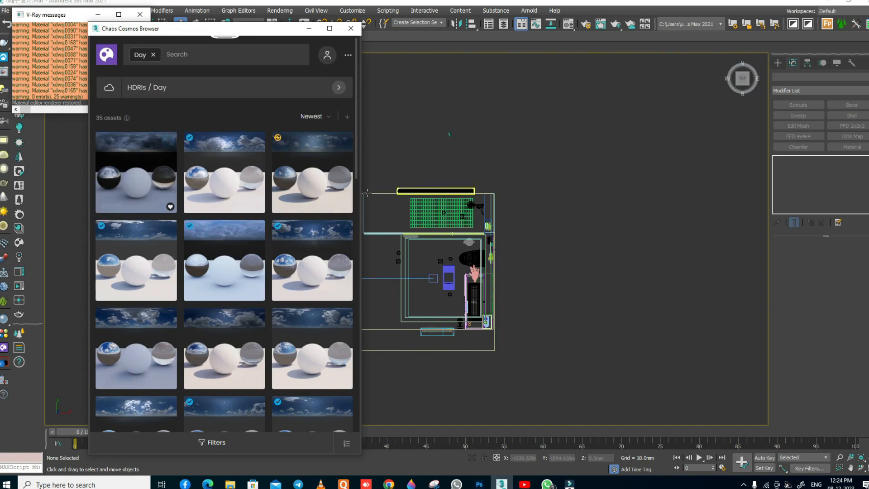
Import the Day 032 HDRI as a dome light and move it to about X 1386 mm, Y 3116 mm outside the room.
{"action": "left_click_drag", "start_coordinate": [307, 181], "coordinate": [579, 226]}
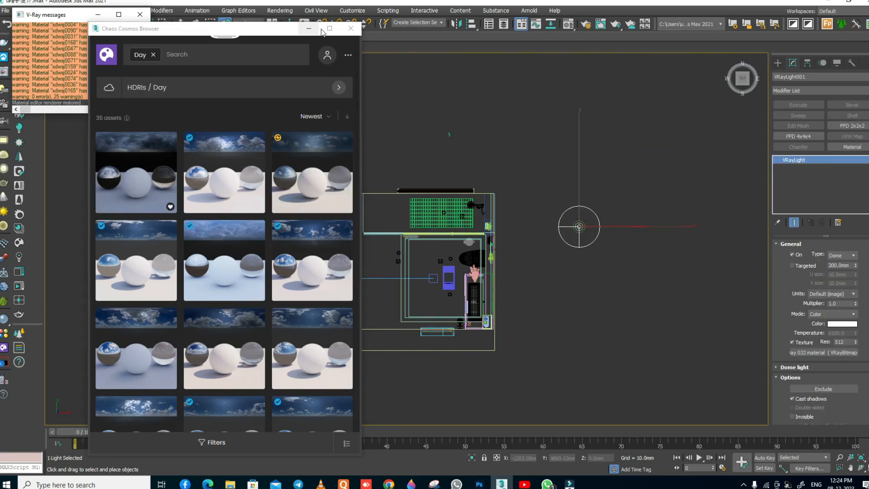
{"action": "left_click", "coordinate": [351, 30]}
{"action": "right_click", "coordinate": [582, 190]}
{"action": "left_click", "coordinate": [598, 200]}
{"action": "middle_click_drag", "start_coordinate": [575, 244], "coordinate": [533, 288]}
{"action": "scroll", "coordinate": [536, 318], "scroll_direction": "up", "scroll_amount": 2}
{"action": "left_click_drag", "start_coordinate": [547, 261], "coordinate": [379, 194]}
{"action": "left_click", "coordinate": [474, 234]}
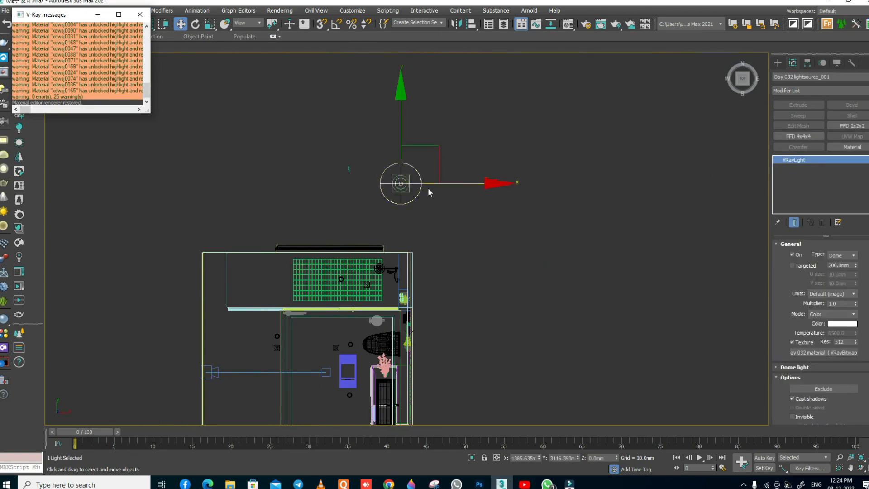
Rotate the dome light slightly in the top view and move it to about X -79 mm, Y 3015 mm outside the window.
{"action": "key", "text": "e"}
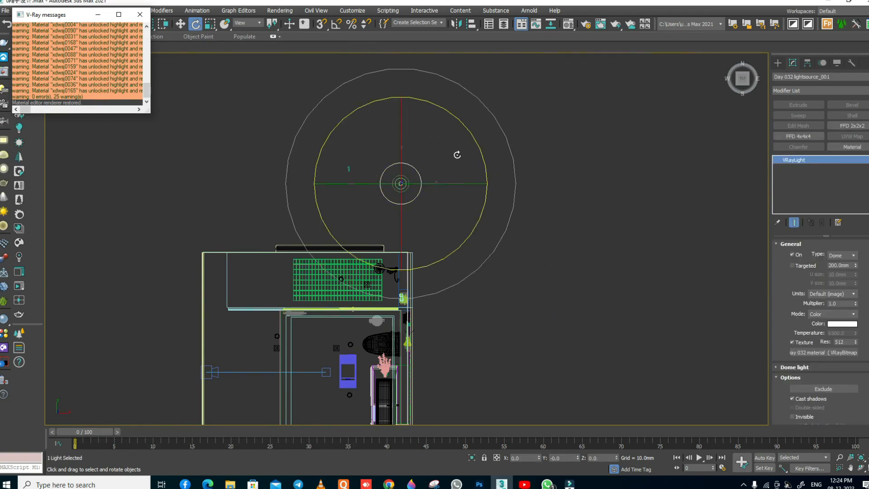
{"action": "left_click_drag", "start_coordinate": [474, 139], "coordinate": [414, 76]}
{"action": "key", "text": "w"}
{"action": "left_click_drag", "start_coordinate": [424, 146], "coordinate": [343, 153]}
{"action": "left_click", "coordinate": [316, 152]}
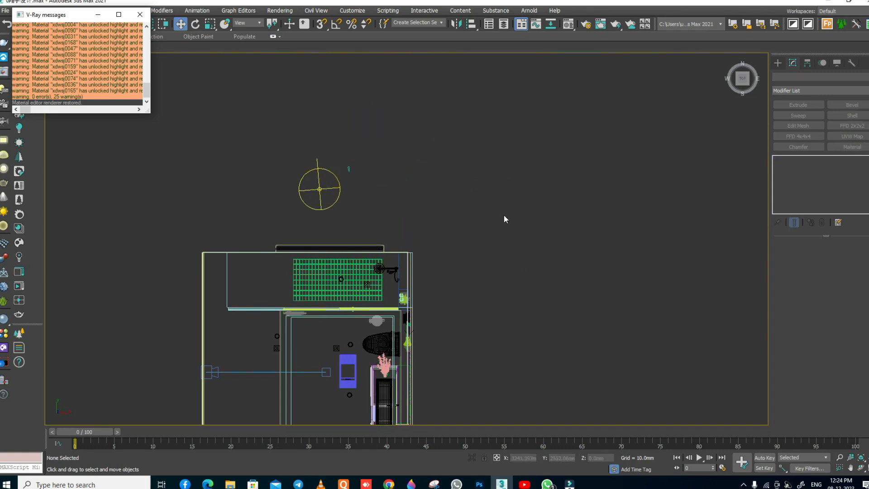
{"action": "left_click_drag", "start_coordinate": [380, 201], "coordinate": [258, 213]}
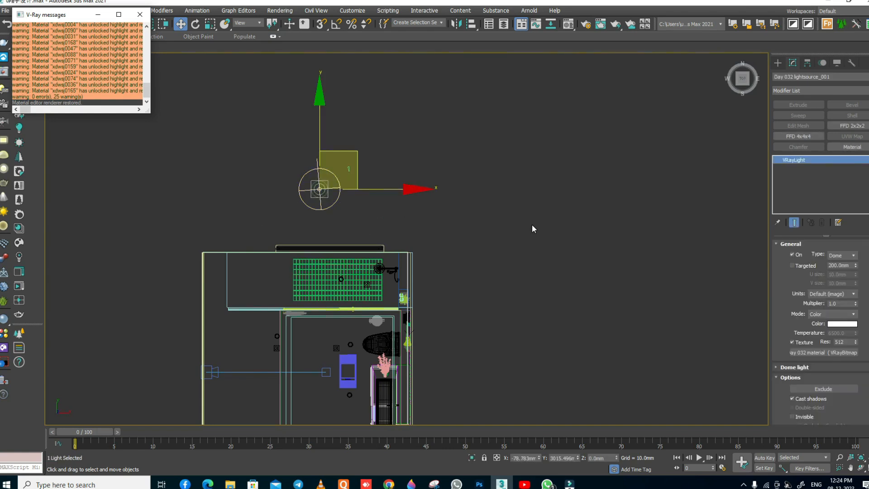
Reset the Material Editor slots and put the dome light's Day 032 texture map into the first slot.
{"action": "key", "text": "m"}
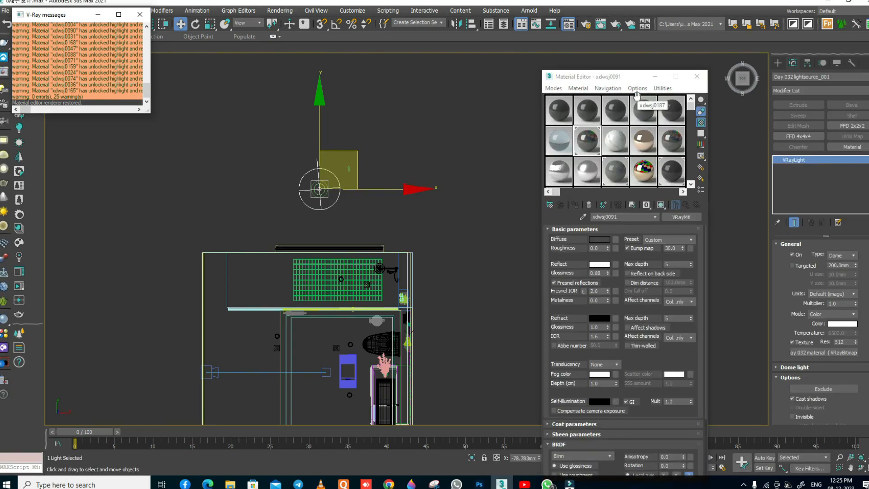
{"action": "left_click", "coordinate": [662, 88]}
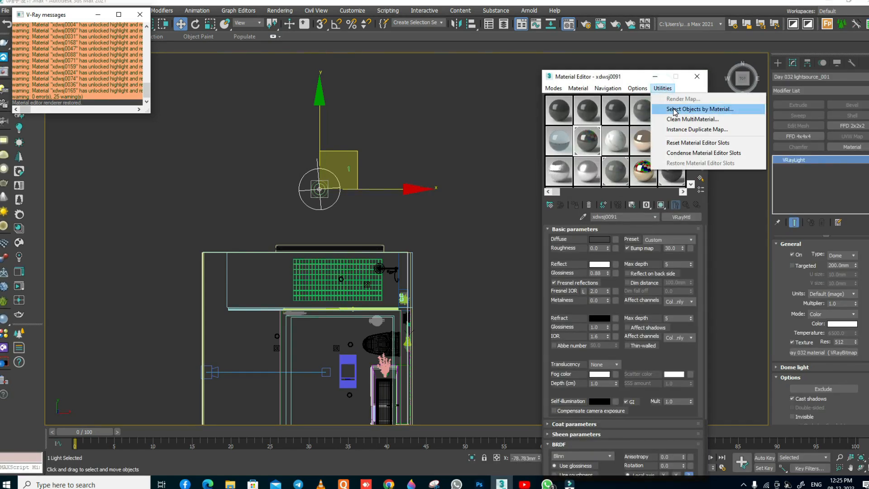
{"action": "left_click", "coordinate": [697, 143]}
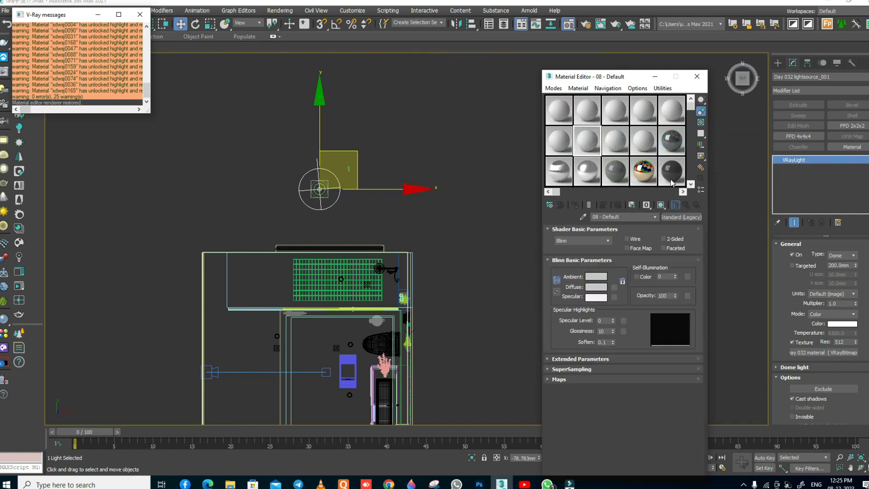
{"action": "left_click_drag", "start_coordinate": [610, 78], "coordinate": [588, 81]}
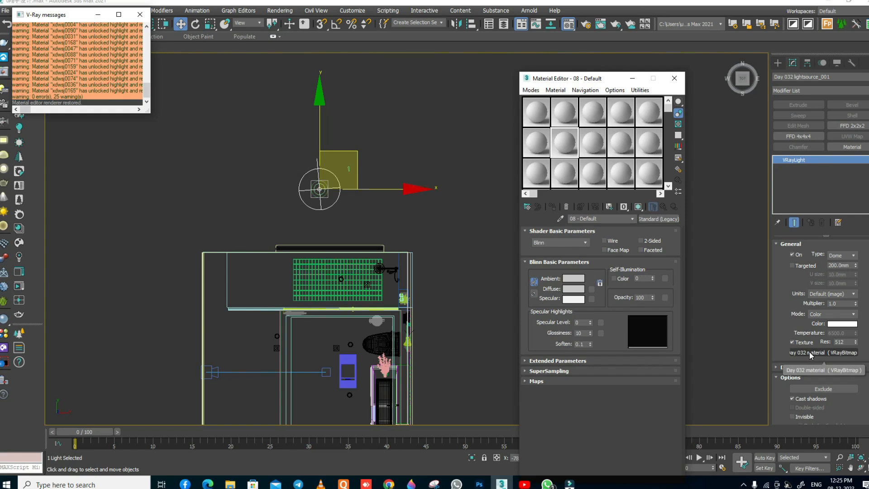
{"action": "left_click_drag", "start_coordinate": [811, 356], "coordinate": [536, 120]}
{"action": "left_click", "coordinate": [589, 311]}
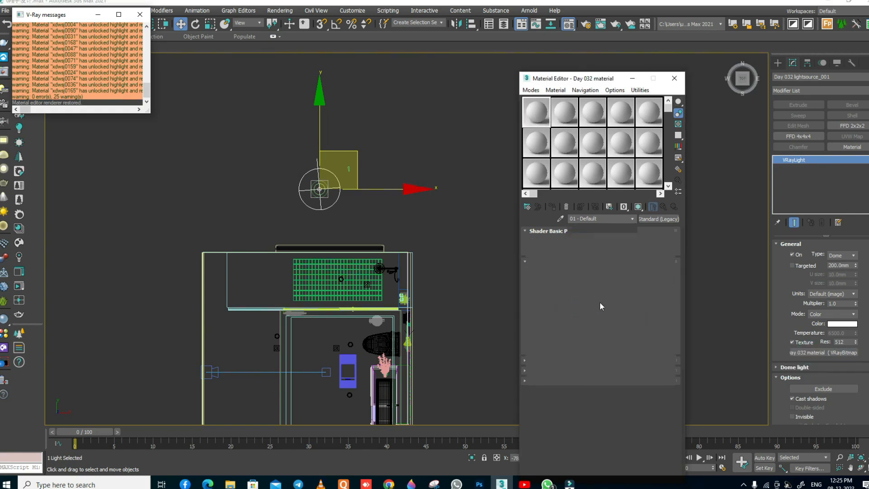
Replace the dome light's bitmap with ead23e01_Day_008_7k_lin_srgb.exr from the Day_008 folder and close the Material Editor.
{"action": "left_click", "coordinate": [667, 245]}
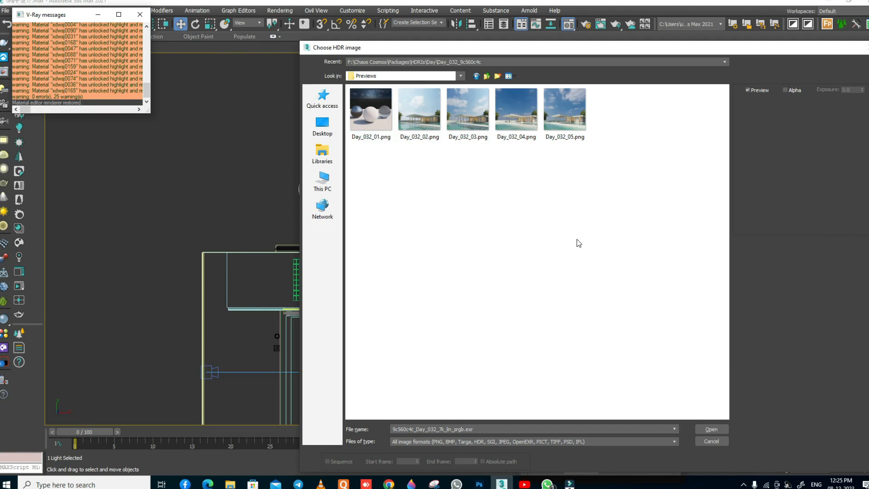
{"action": "key", "text": "BackSpace"}
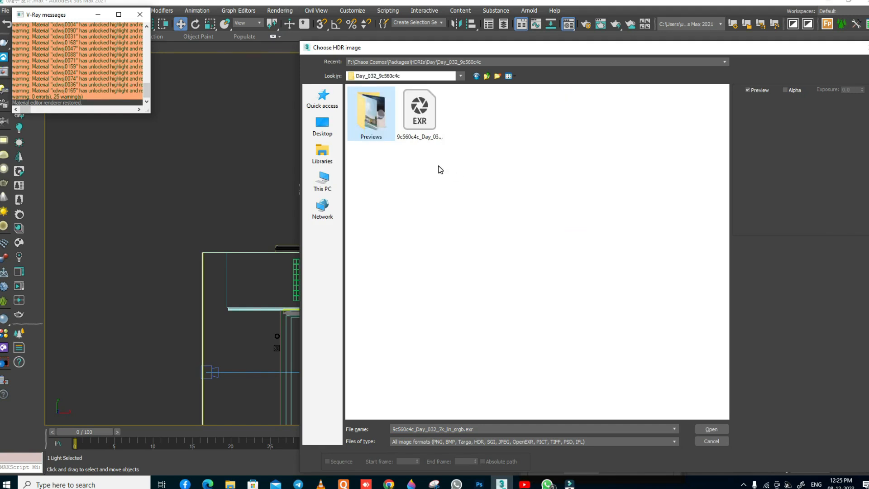
{"action": "left_click", "coordinate": [486, 77]}
{"action": "scroll", "coordinate": [561, 259], "scroll_direction": "up", "scroll_amount": 10}
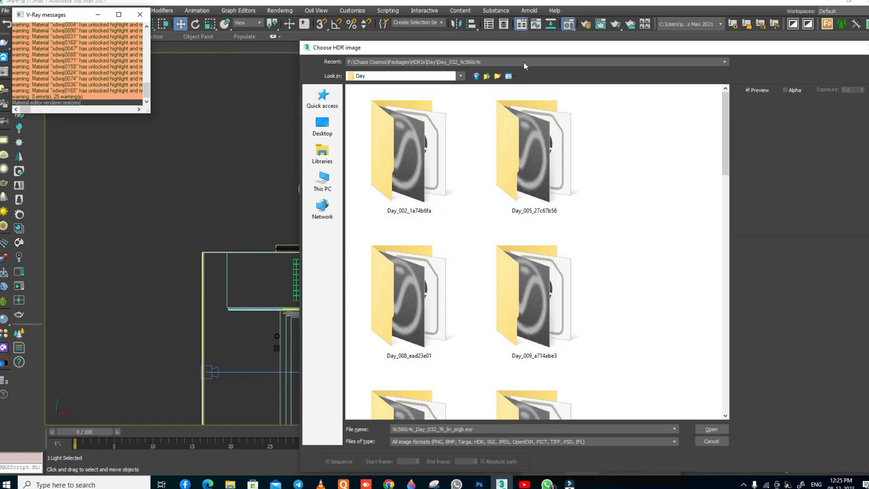
{"action": "left_click_drag", "start_coordinate": [521, 47], "coordinate": [479, 47]}
{"action": "left_click", "coordinate": [378, 294]}
{"action": "double_click", "coordinate": [378, 294]}
{"action": "double_click", "coordinate": [368, 144]}
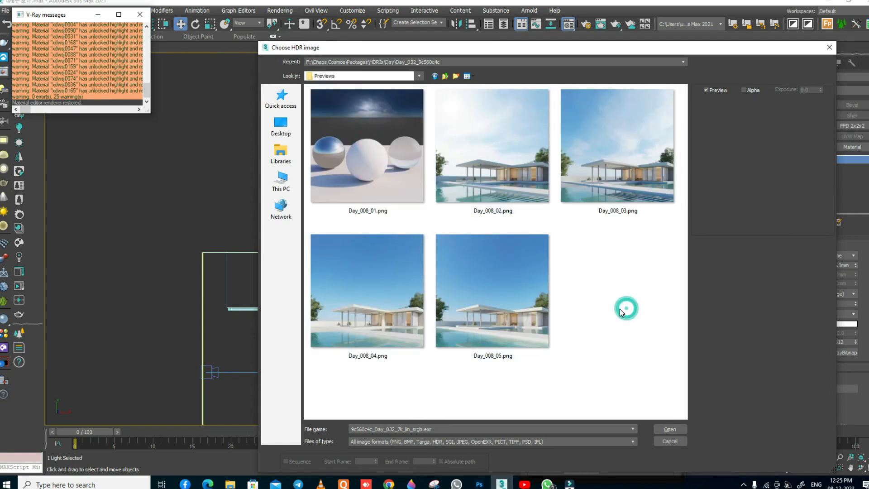
{"action": "key", "text": "BackSpace"}
{"action": "left_click", "coordinate": [490, 176]}
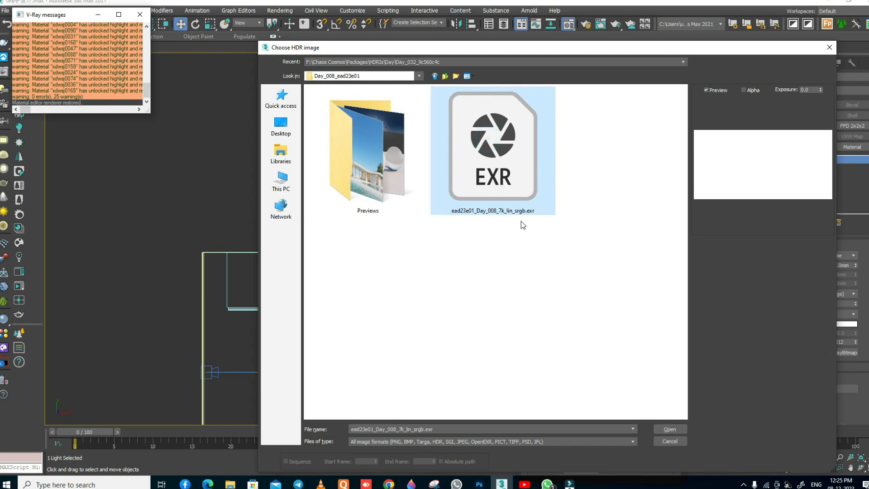
{"action": "left_click", "coordinate": [668, 429]}
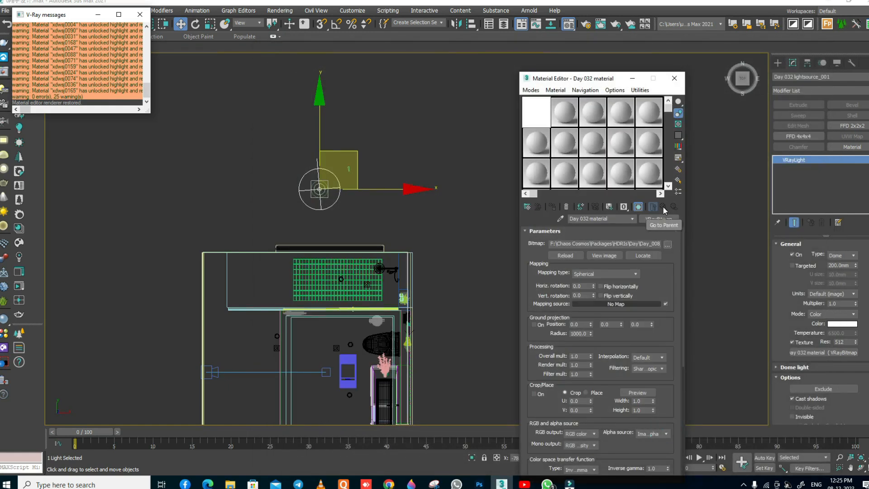
{"action": "left_click", "coordinate": [673, 81]}
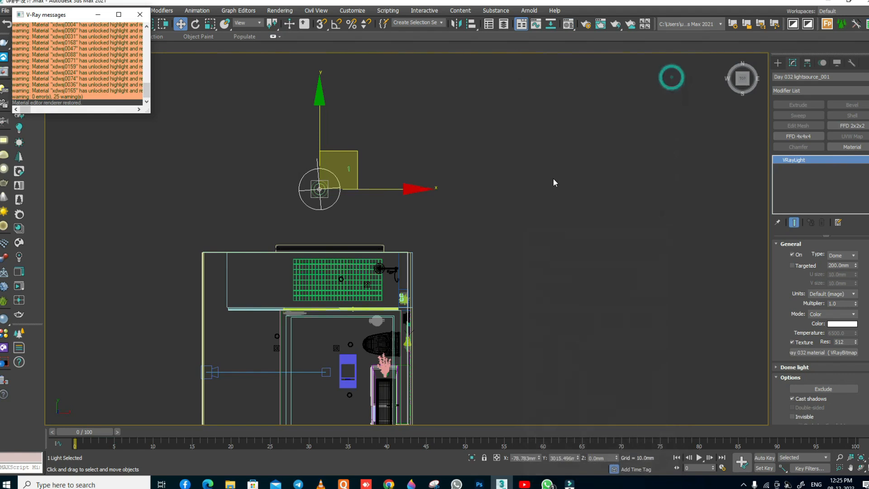
Start an interactive V-Ray render of the camera view, shrink the frame buffer window and close the V-Ray messages.
{"action": "key", "text": "c"}
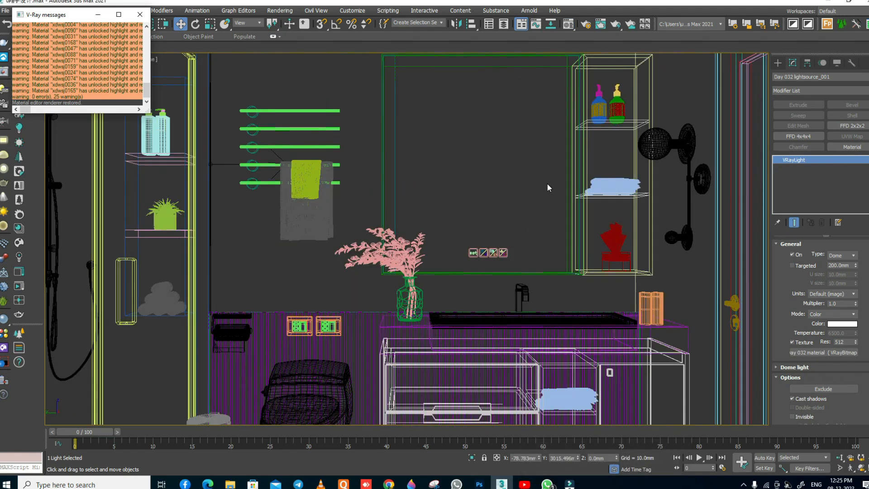
{"action": "left_click", "coordinate": [3, 74]}
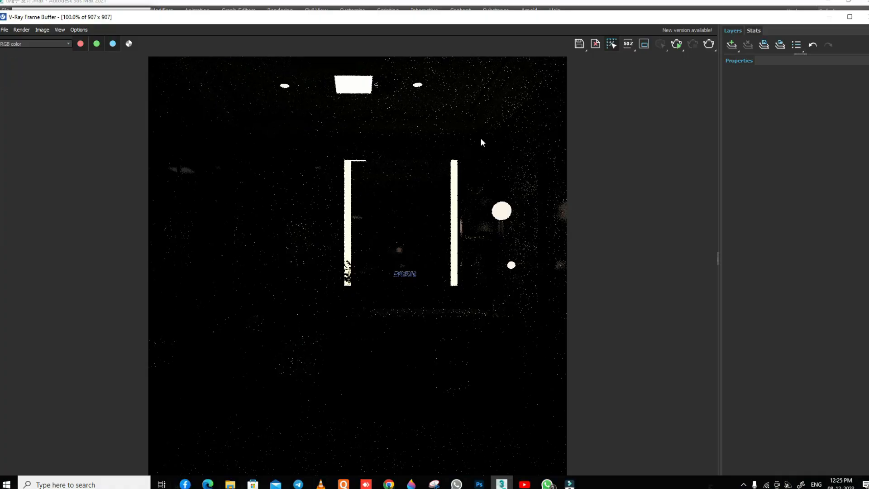
{"action": "left_click", "coordinate": [678, 45]}
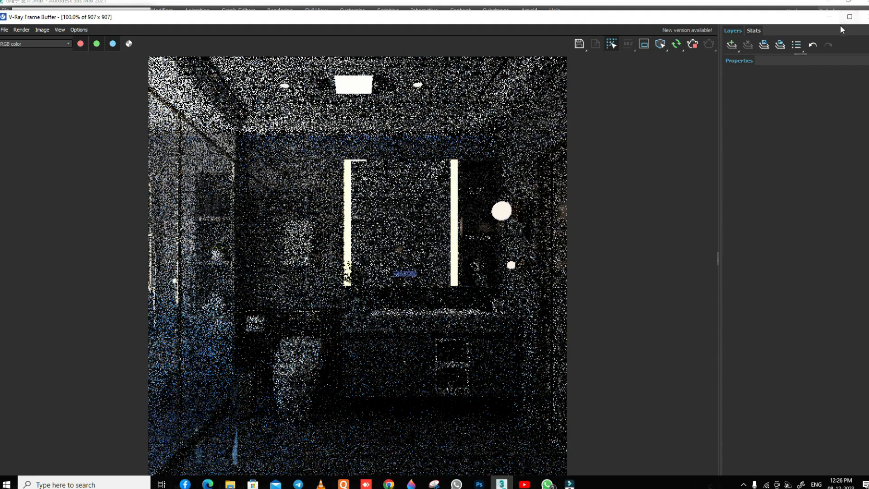
{"action": "left_click_drag", "start_coordinate": [15, 17], "coordinate": [336, 72]}
{"action": "left_click_drag", "start_coordinate": [628, 78], "coordinate": [406, 63]}
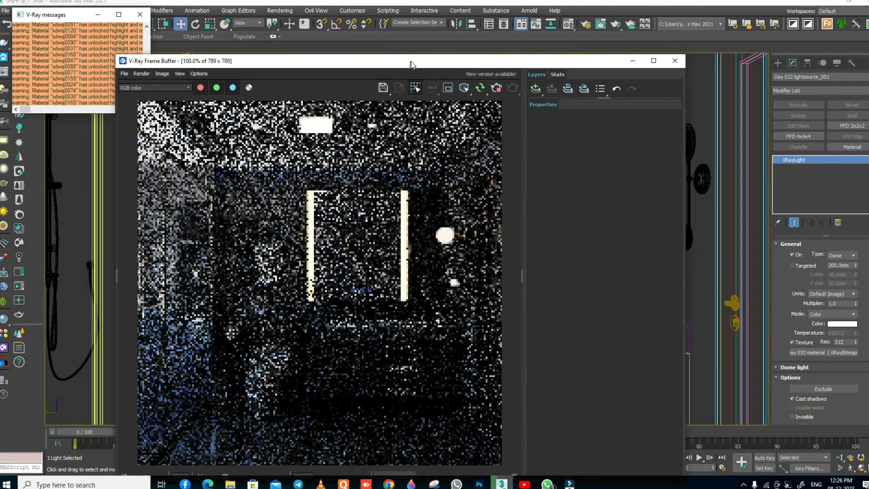
{"action": "left_click", "coordinate": [140, 14]}
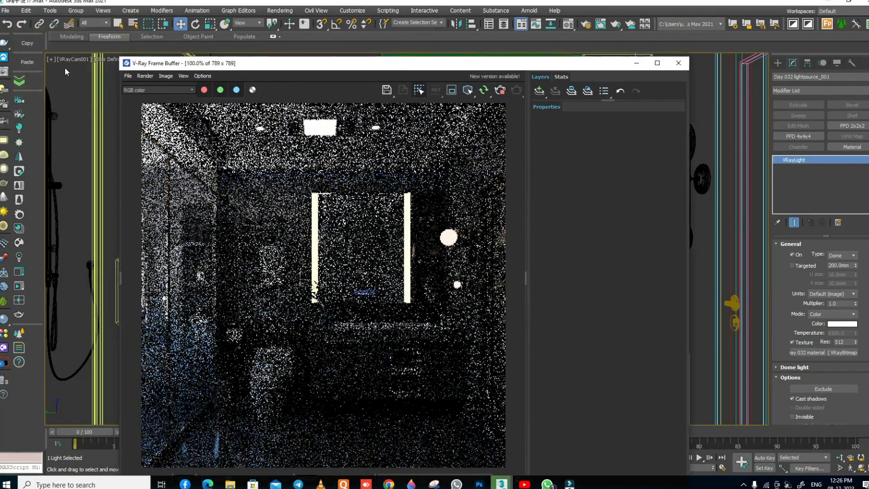
Select the VRay physical camera of the active view and expand its Aperture settings beside the frame buffer.
{"action": "left_click", "coordinate": [64, 58]}
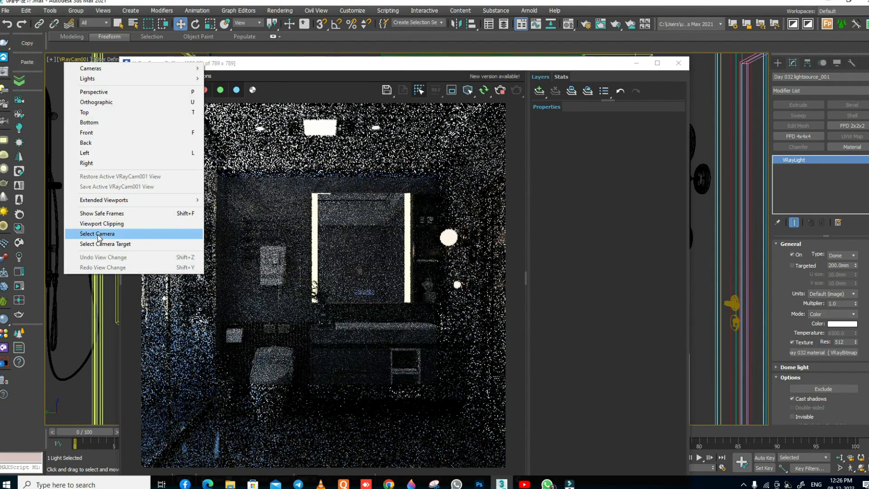
{"action": "left_click", "coordinate": [100, 234]}
{"action": "left_click_drag", "start_coordinate": [548, 67], "coordinate": [518, 56]}
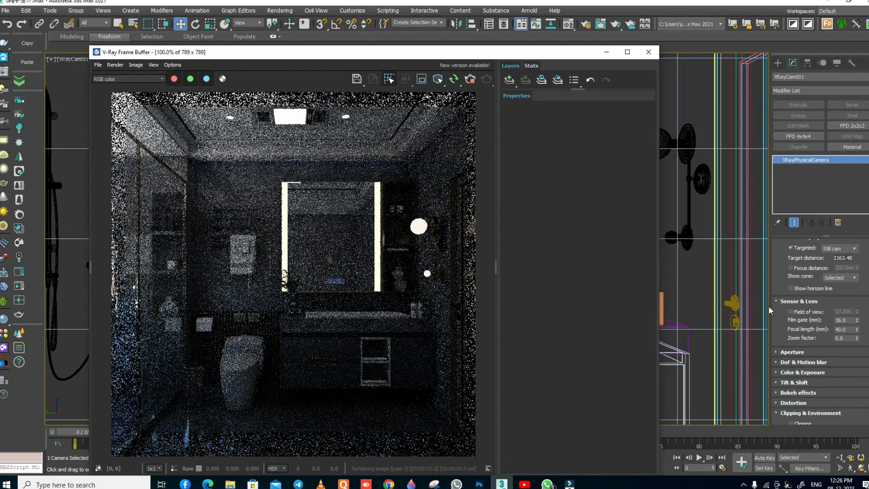
{"action": "scroll", "coordinate": [784, 333], "scroll_direction": "up", "scroll_amount": 1}
{"action": "scroll", "coordinate": [785, 333], "scroll_direction": "down", "scroll_amount": 1}
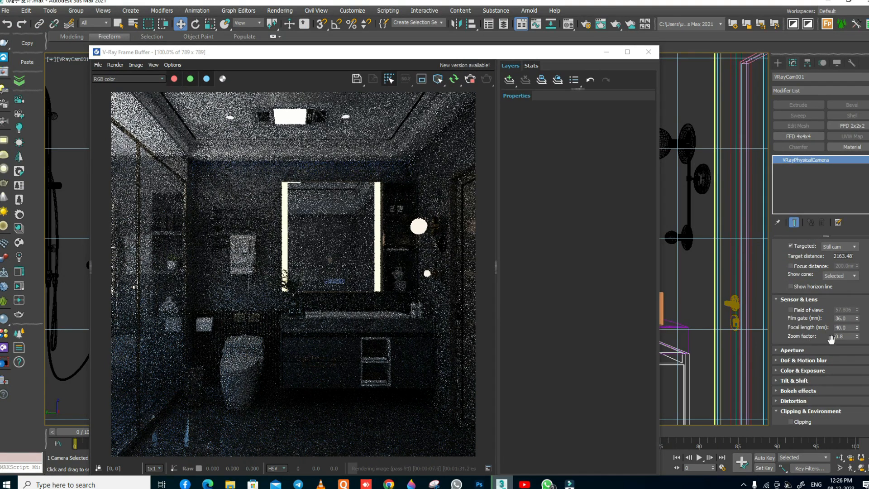
{"action": "left_click", "coordinate": [790, 352]}
{"action": "scroll", "coordinate": [785, 383], "scroll_direction": "down", "scroll_amount": 5}
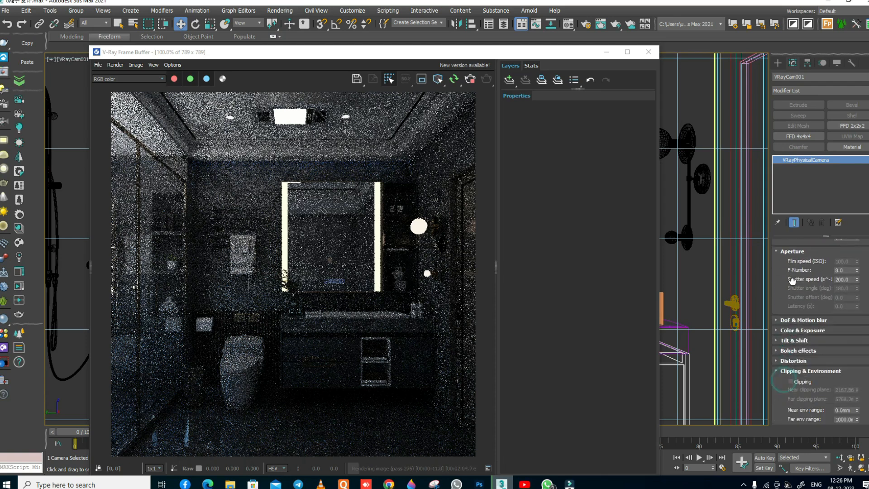
Expand the camera's Color & Exposure settings and set the exposure mode to Exposure value (EV).
{"action": "left_click", "coordinate": [797, 332]}
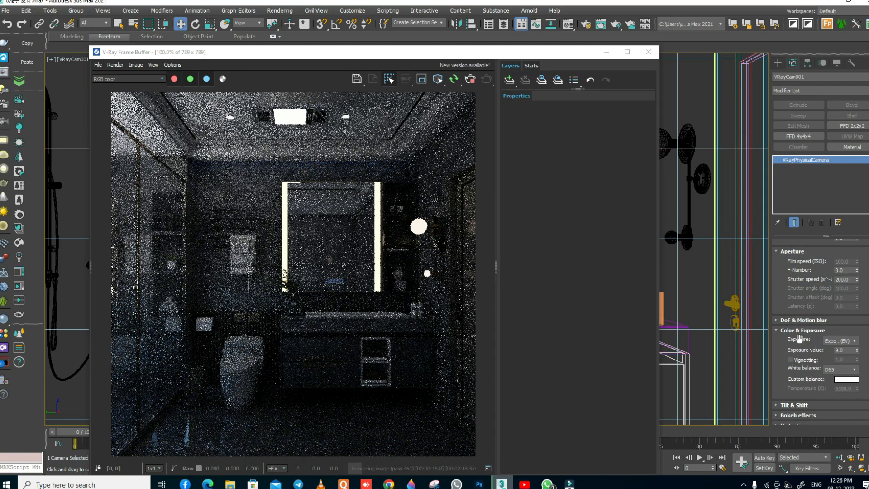
{"action": "left_click", "coordinate": [837, 340]}
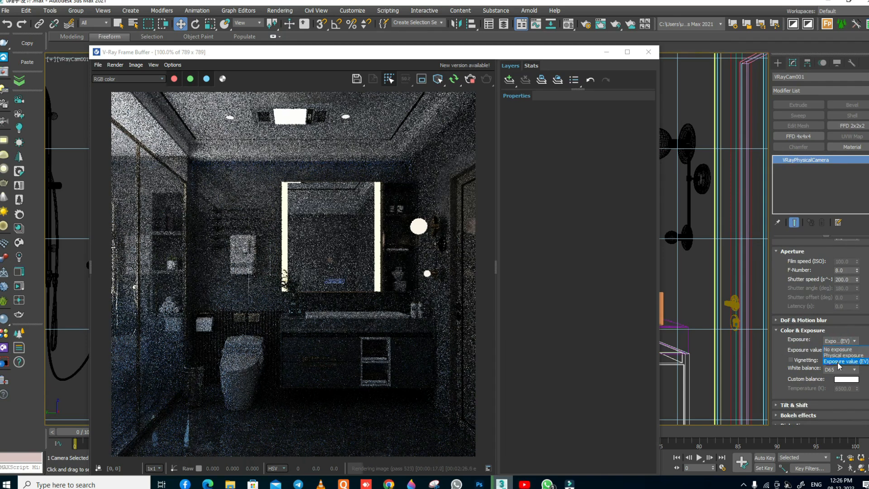
{"action": "left_click", "coordinate": [836, 362]}
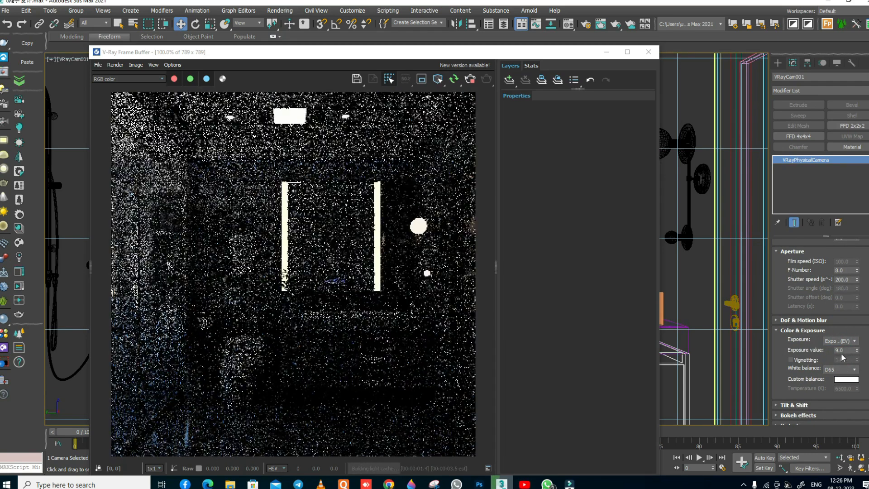
{"action": "left_click", "coordinate": [799, 320]}
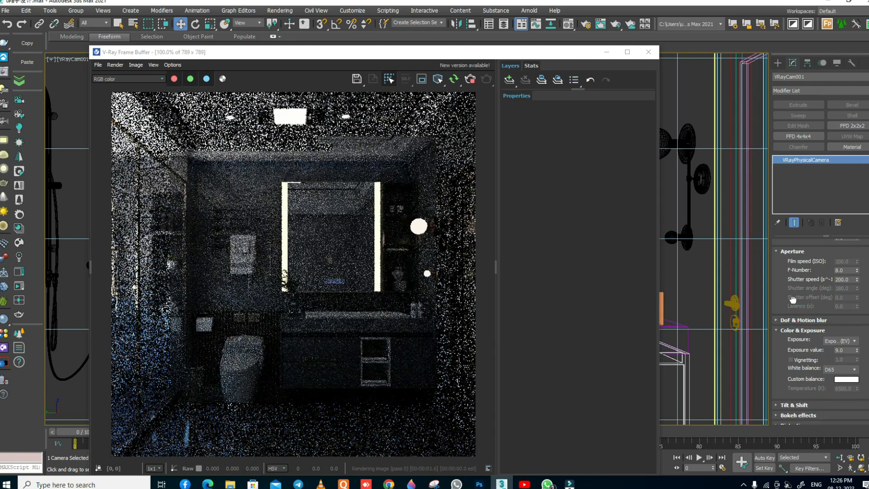
{"action": "scroll", "coordinate": [799, 320], "scroll_direction": "down", "scroll_amount": 3}
{"action": "scroll", "coordinate": [794, 335], "scroll_direction": "down", "scroll_amount": 2}
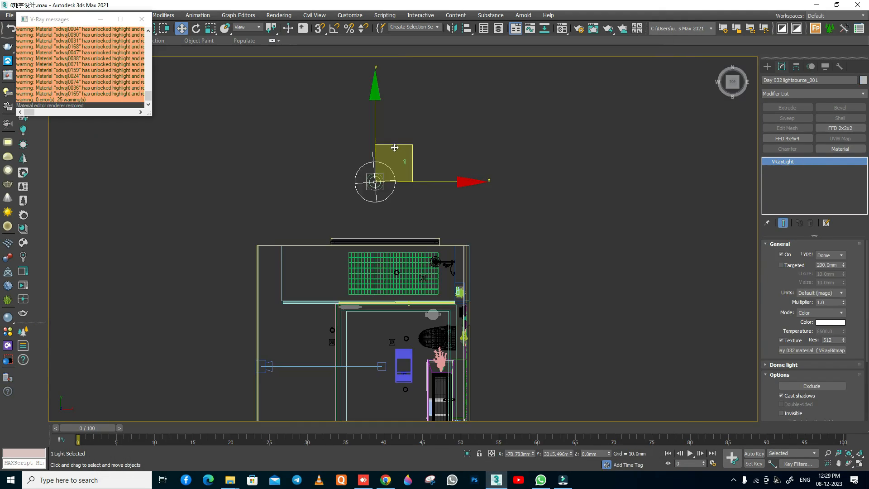
Nudge the dome light slightly outside the window in the top view and deselect it.
{"action": "mouse_move", "coordinate": [394, 151]}
{"action": "left_mouse_down"}
{"action": "mouse_move", "coordinate": [443, 165]}
{"action": "mouse_move", "coordinate": [398, 155]}
{"action": "left_mouse_up"}
{"action": "left_click", "coordinate": [438, 209]}
{"action": "scroll", "coordinate": [401, 241], "scroll_direction": "up", "scroll_amount": 2}
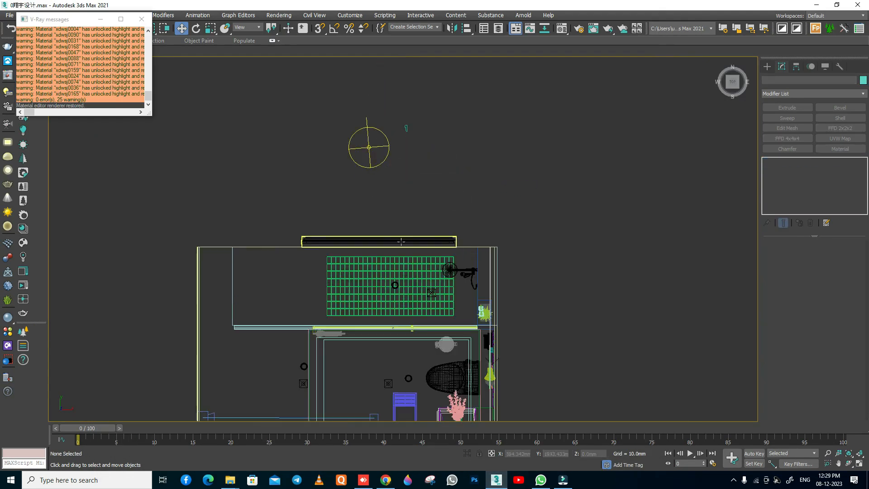
Examine the bathroom interior from above in perspective, both shaded and in wireframe.
{"action": "key", "text": "p"}
{"action": "middle_click_drag", "start_coordinate": [444, 279], "coordinate": [579, 277], "text": "alt"}
{"action": "scroll", "coordinate": [304, 277], "scroll_direction": "up", "scroll_amount": 2}
{"action": "middle_click_drag", "start_coordinate": [304, 277], "coordinate": [289, 305], "text": "alt"}
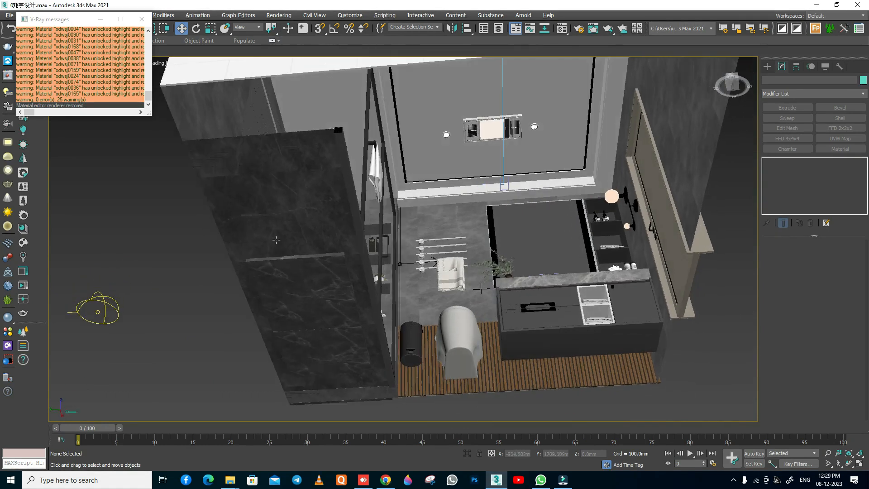
{"action": "scroll", "coordinate": [543, 235], "scroll_direction": "up", "scroll_amount": 4}
{"action": "key", "text": "F3"}
{"action": "left_click", "coordinate": [500, 199]}
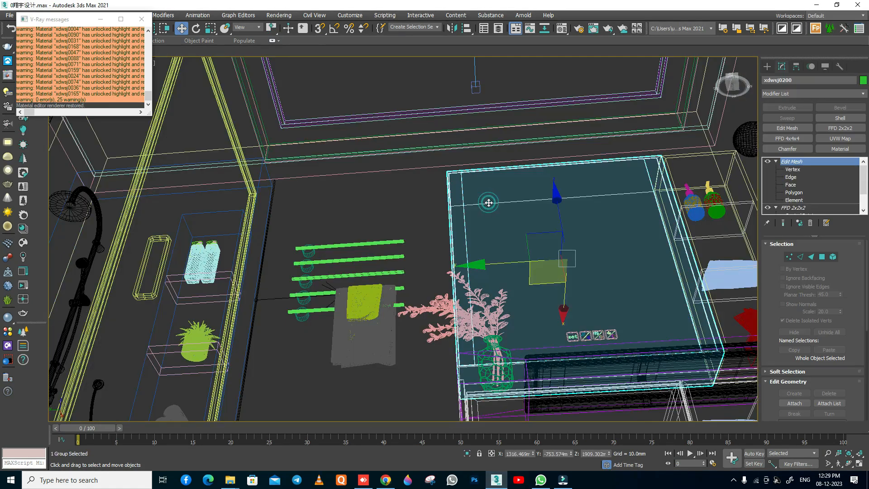
Draw a VRayLight plane about 1888 mm by 1436 mm over the window opening in the shaded front view.
{"action": "key", "text": "t"}
{"action": "left_click", "coordinate": [401, 241]}
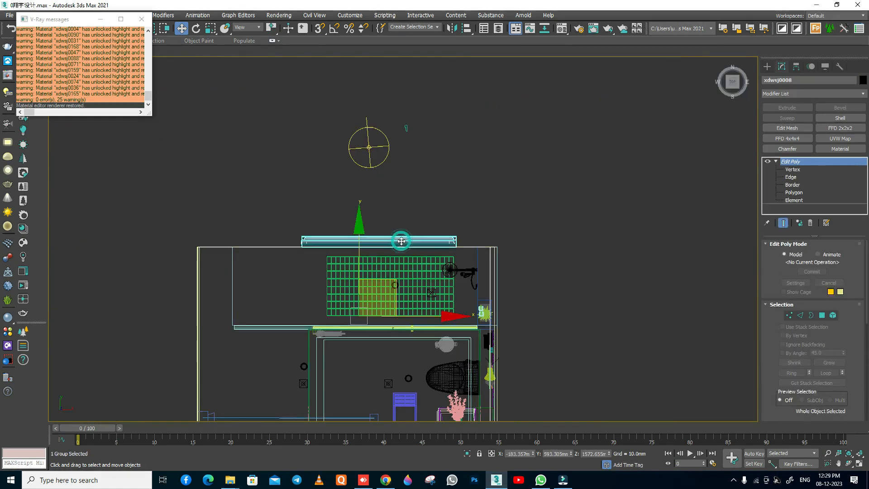
{"action": "key", "text": "f"}
{"action": "key", "text": "z"}
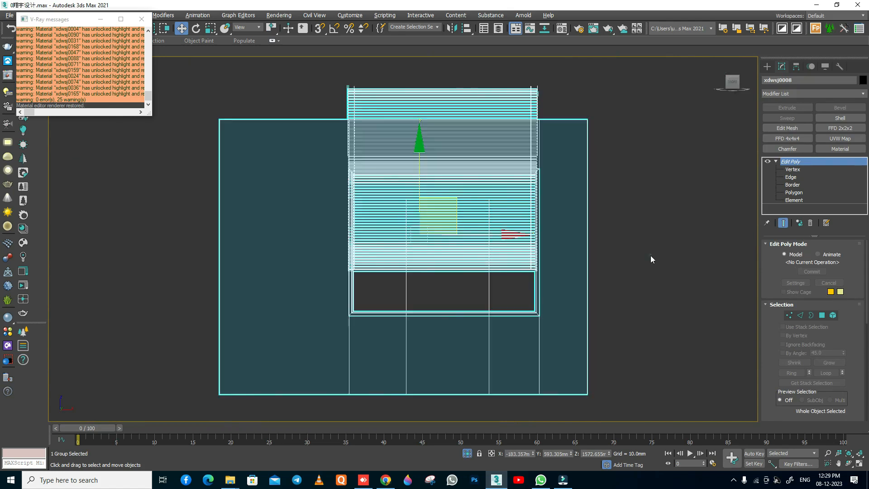
{"action": "left_click", "coordinate": [651, 259]}
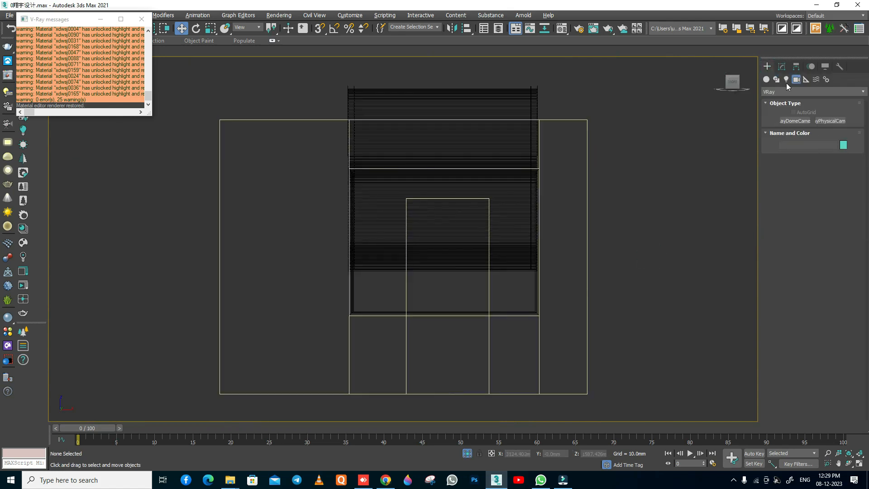
{"action": "left_click", "coordinate": [786, 79]}
{"action": "left_click", "coordinate": [792, 92]}
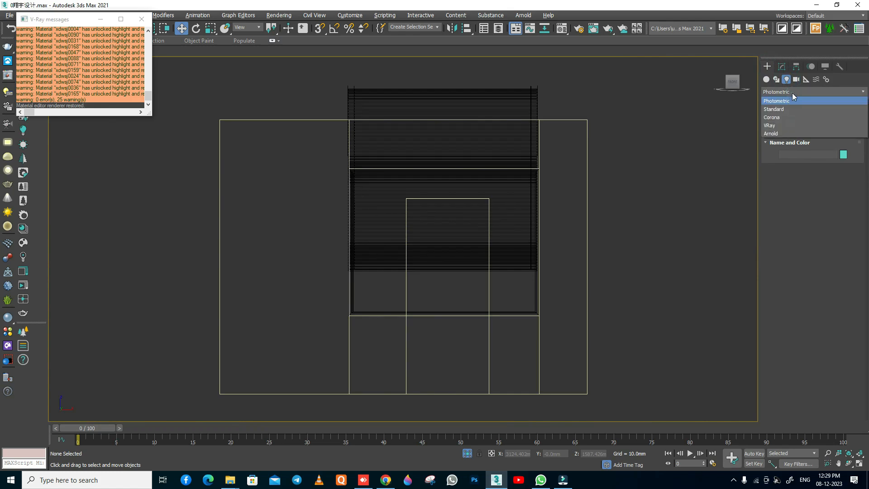
{"action": "left_click", "coordinate": [769, 125]}
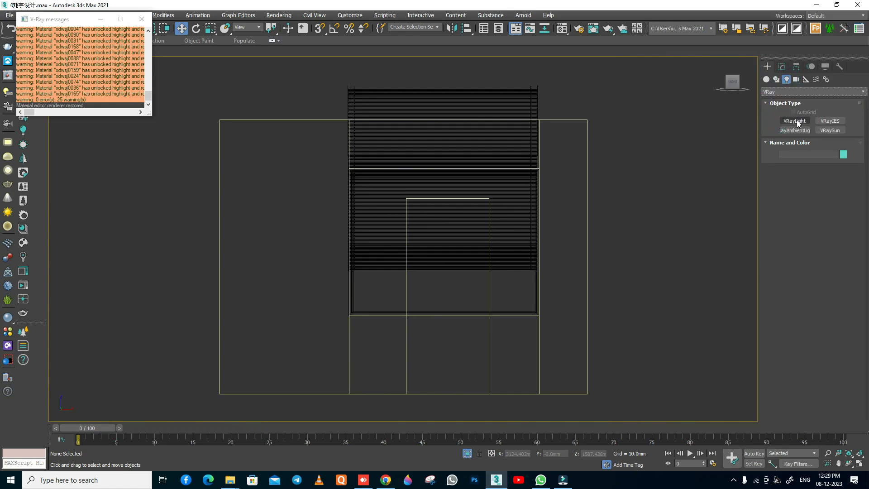
{"action": "left_click", "coordinate": [795, 121]}
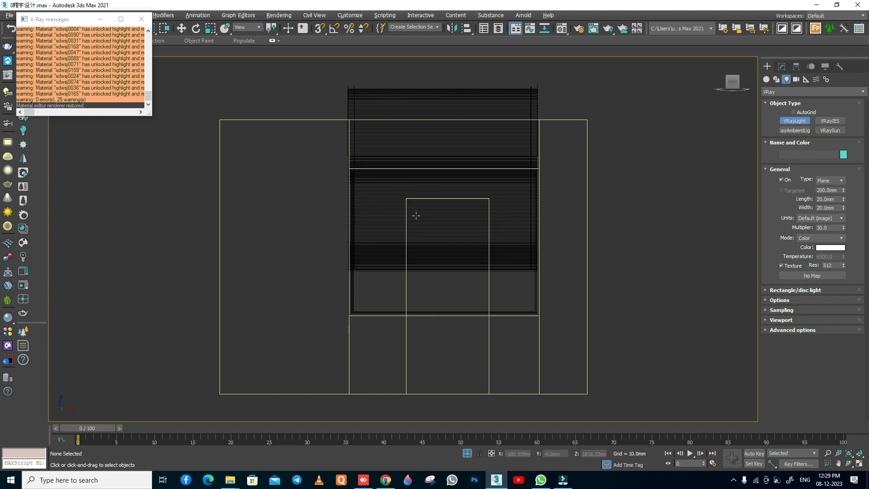
{"action": "middle_click_drag", "start_coordinate": [416, 215], "coordinate": [335, 246]}
{"action": "key", "text": "F3"}
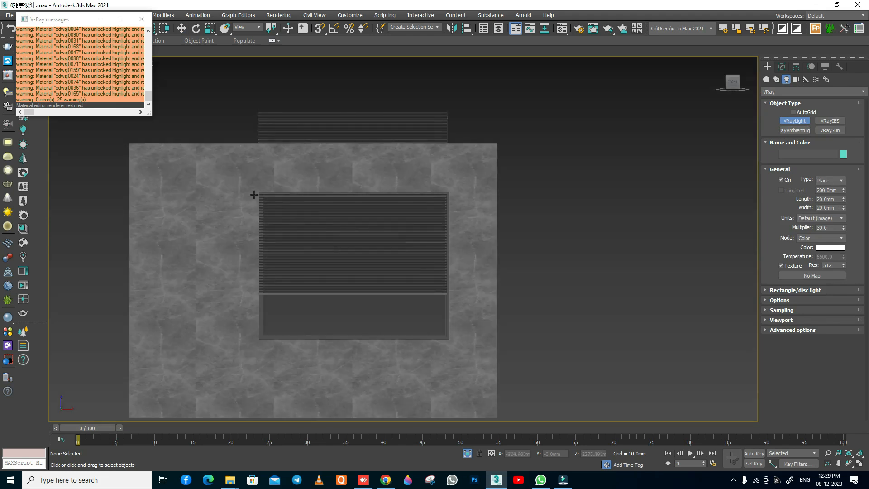
{"action": "left_click_drag", "start_coordinate": [260, 194], "coordinate": [445, 333]}
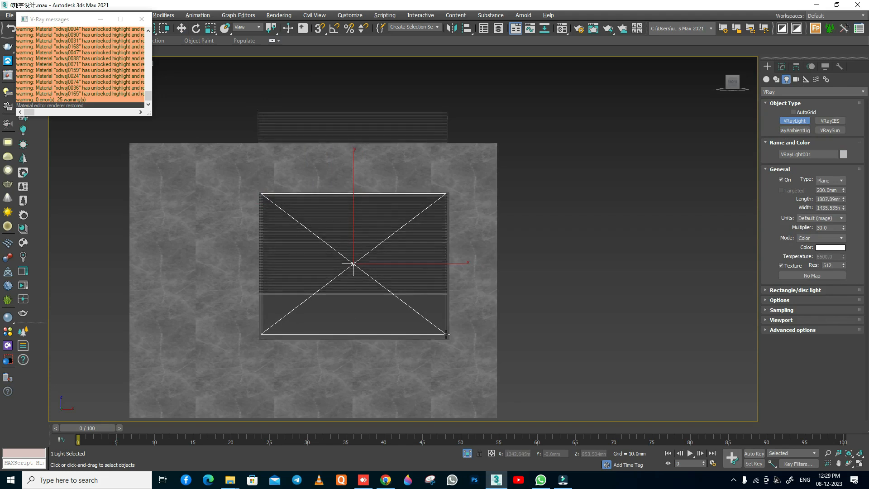
Adjust the plane light slightly over the window opening and move it just outside the window to about Y 2086 mm.
{"action": "key", "text": "w"}
{"action": "scroll", "coordinate": [376, 248], "scroll_direction": "up", "scroll_amount": 2}
{"action": "left_click", "coordinate": [379, 232]}
{"action": "left_click_drag", "start_coordinate": [379, 232], "coordinate": [382, 232]}
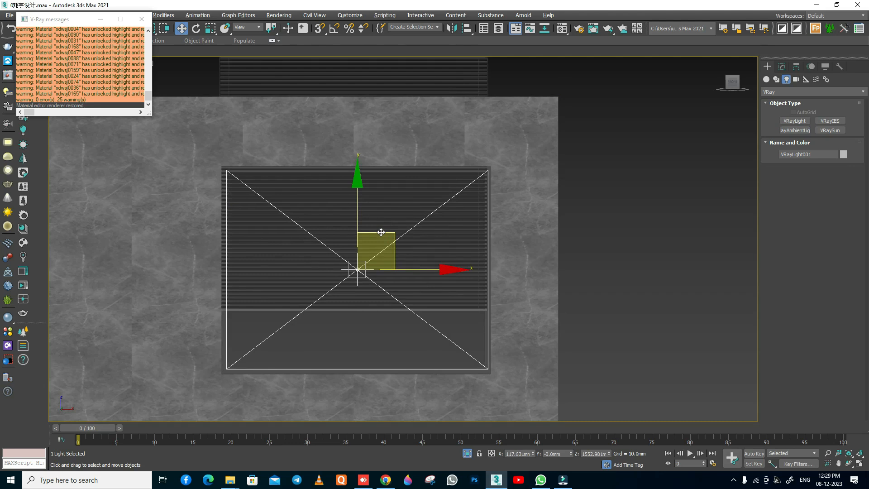
{"action": "key", "text": "t"}
{"action": "left_click_drag", "start_coordinate": [433, 265], "coordinate": [442, 117]}
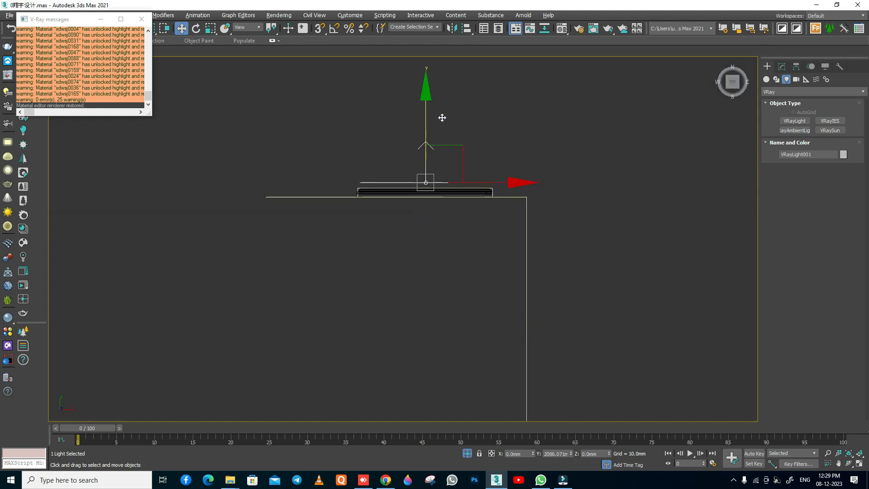
{"action": "scroll", "coordinate": [439, 165], "scroll_direction": "up", "scroll_amount": 5}
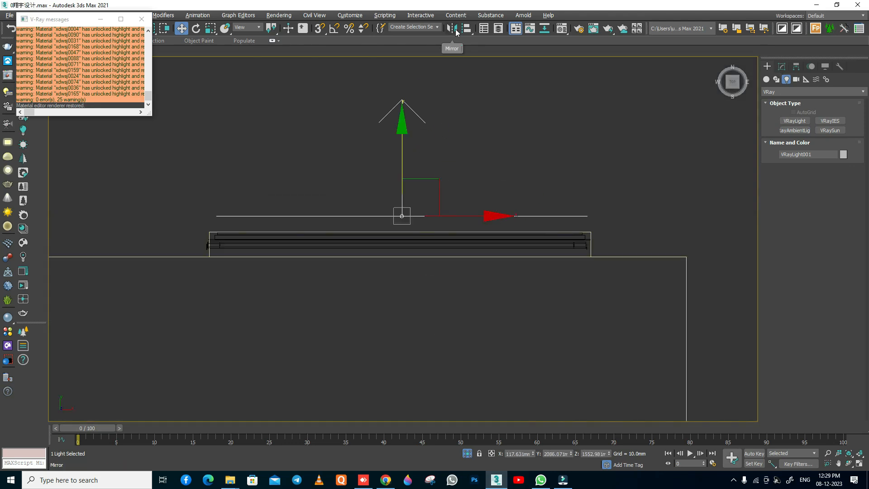
Mirror the plane light so that it points through the window into the room.
{"action": "left_click", "coordinate": [452, 28]}
{"action": "left_click", "coordinate": [416, 203]}
{"action": "left_click", "coordinate": [409, 310]}
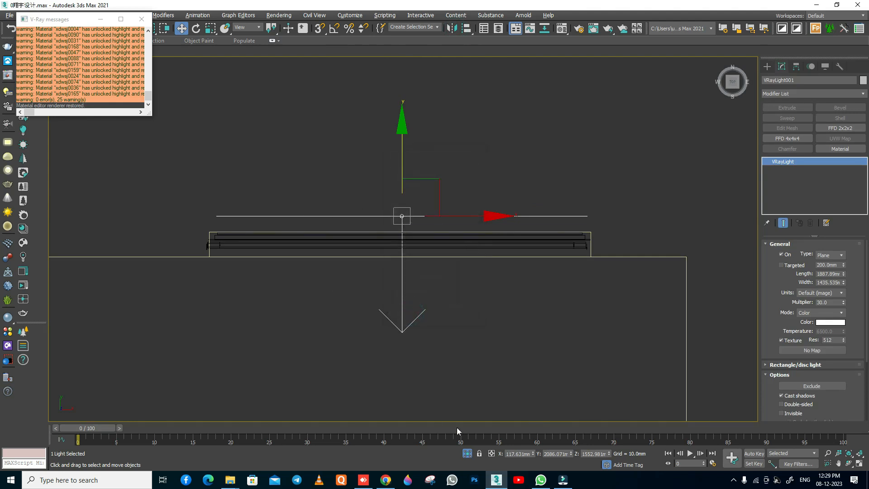
Leave isolation and move the plane light closer to the window, to about Y 2064 mm.
{"action": "left_click", "coordinate": [467, 452]}
{"action": "middle_click_drag", "start_coordinate": [383, 242], "coordinate": [383, 256]}
{"action": "scroll", "coordinate": [383, 256], "scroll_direction": "up", "scroll_amount": 5}
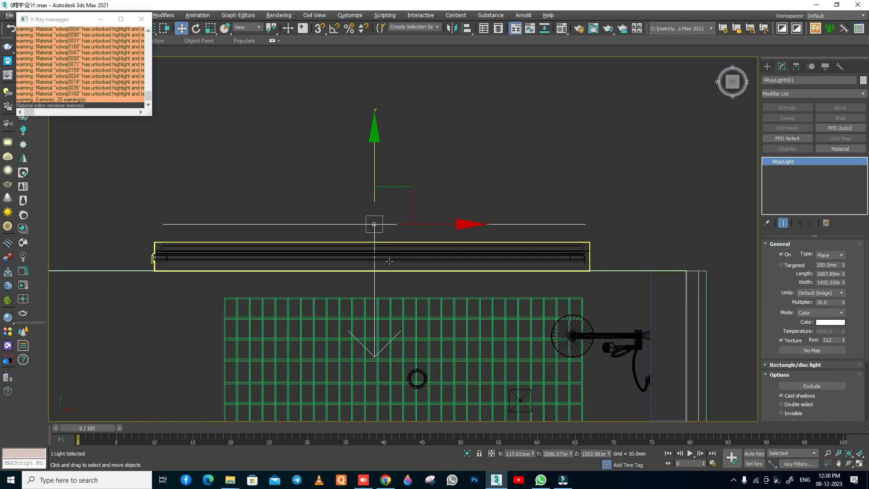
{"action": "left_click_drag", "start_coordinate": [374, 177], "coordinate": [375, 183]}
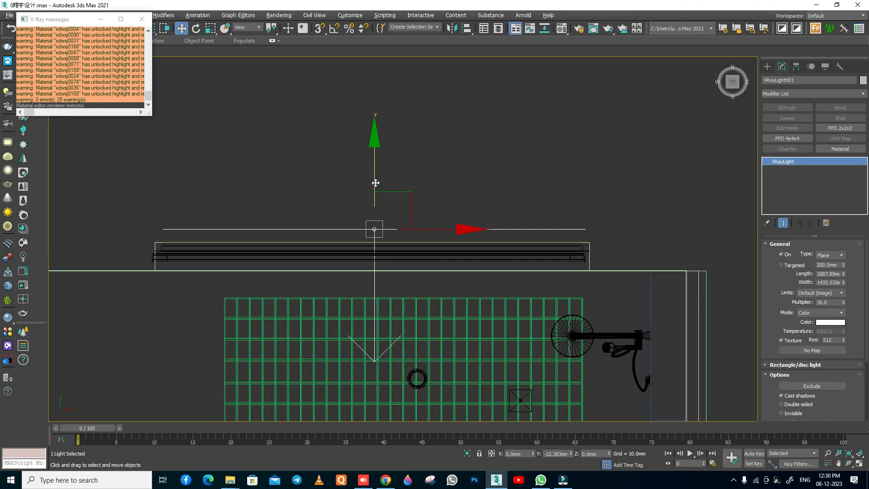
Set the plane light's multiplier to 10 and its mode to Temperature with a value of 24300.
{"action": "double_click", "coordinate": [831, 302]}
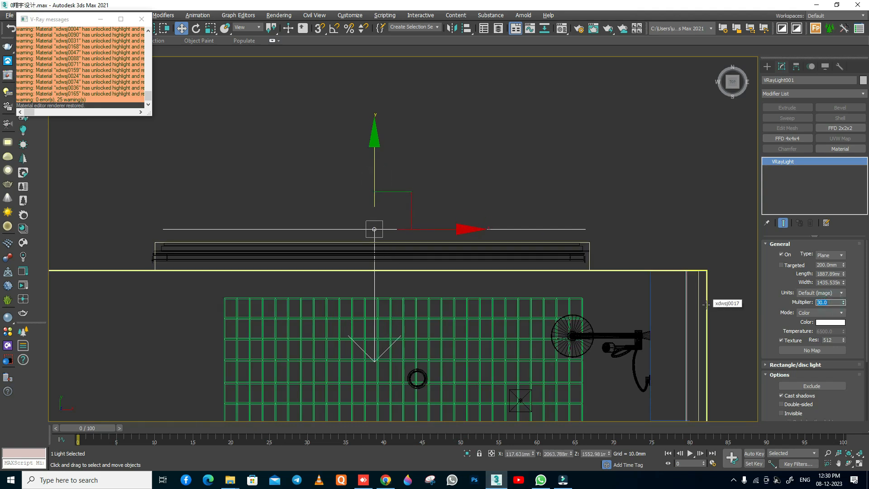
{"action": "left_click", "coordinate": [816, 313]}
{"action": "left_click", "coordinate": [813, 327]}
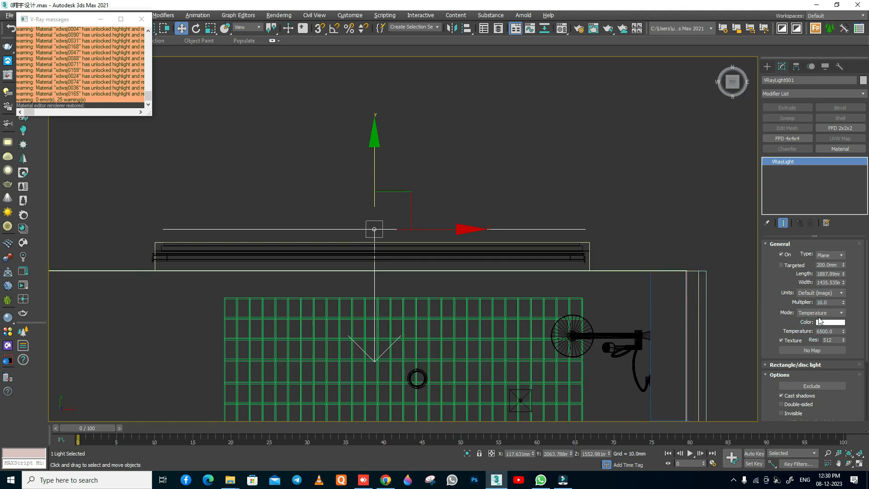
{"action": "double_click", "coordinate": [824, 330]}
{"action": "type", "text": "95000"}
{"action": "key", "text": "Return"}
{"action": "left_click_drag", "start_coordinate": [843, 333], "coordinate": [845, 340]}
Copy the plane light to the inner side of the window at about Y 1849 mm and set the copy's temperature to 5500.
{"action": "scroll", "coordinate": [414, 265], "scroll_direction": "down", "scroll_amount": 2}
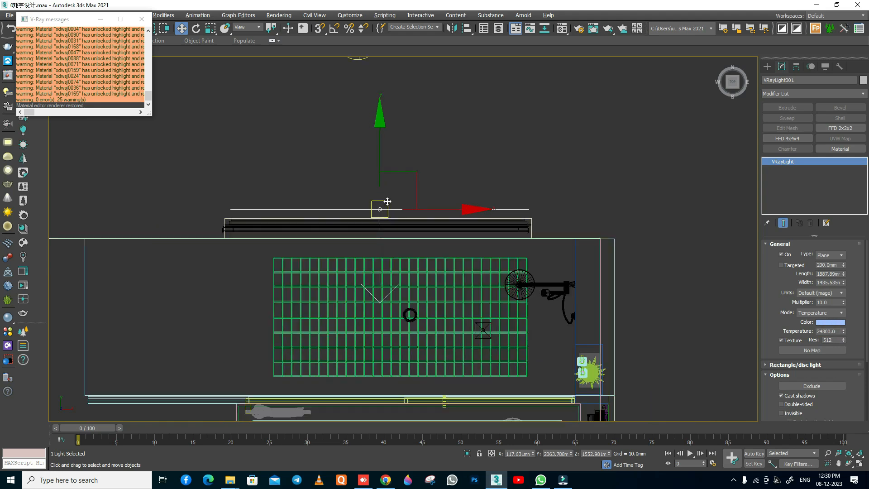
{"action": "left_click_drag", "start_coordinate": [377, 152], "coordinate": [378, 186], "text": "shift"}
{"action": "left_click", "coordinate": [435, 278]}
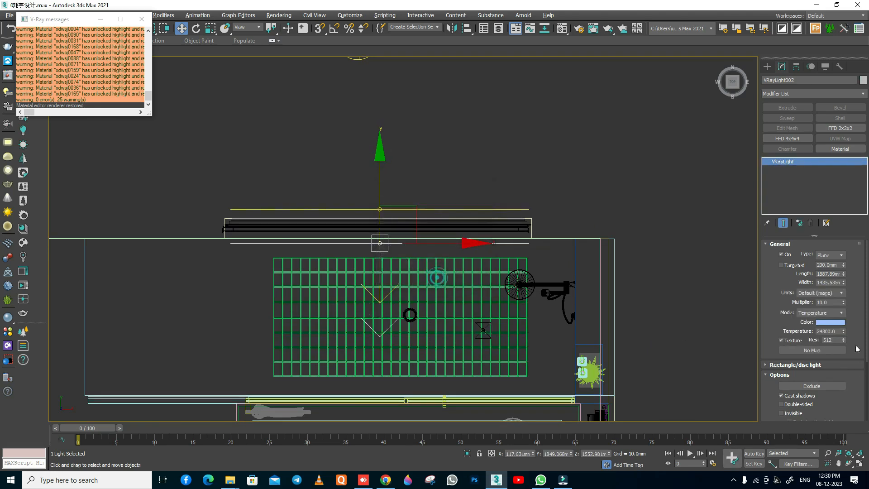
{"action": "double_click", "coordinate": [827, 331]}
{"action": "type", "text": "55"}
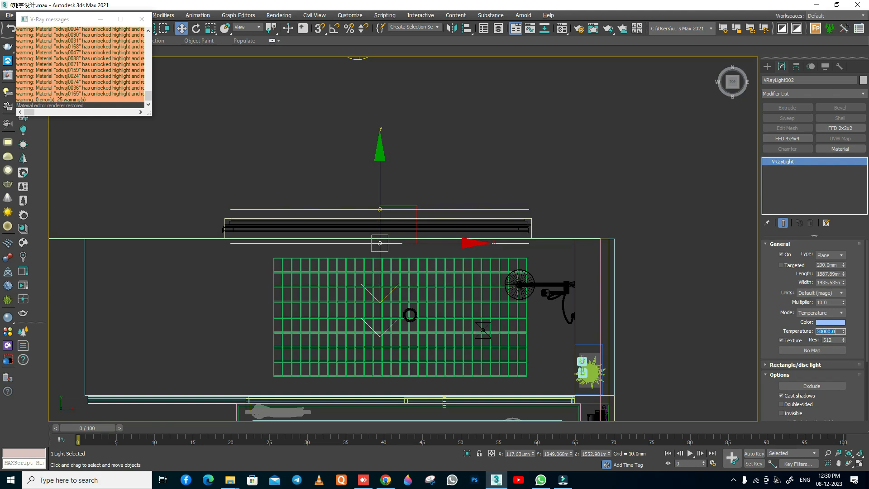
{"action": "key", "text": "Return"}
Show the shaded camera view with safe frames and start an interactive V-Ray render in the frame buffer.
{"action": "middle_click_drag", "start_coordinate": [375, 267], "coordinate": [385, 216]}
{"action": "scroll", "coordinate": [385, 221], "scroll_direction": "down", "scroll_amount": 2}
{"action": "middle_click_drag", "start_coordinate": [441, 247], "coordinate": [437, 229]}
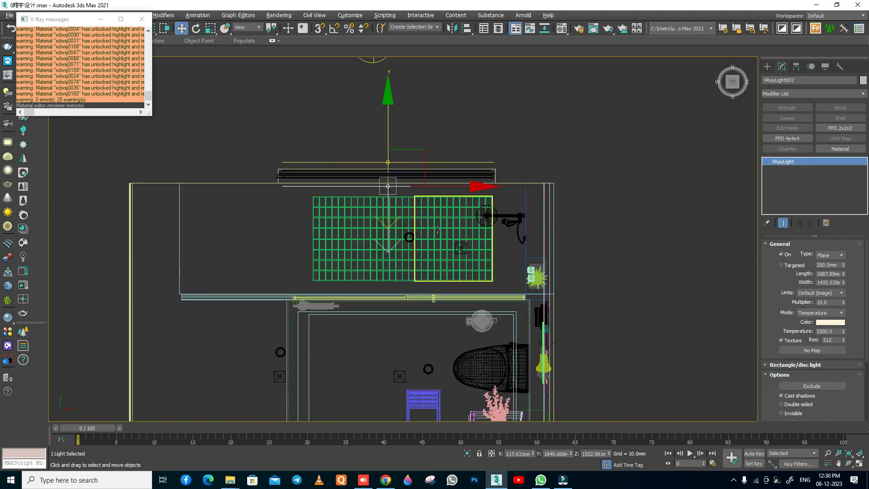
{"action": "key", "text": "c"}
{"action": "key", "text": "F3"}
{"action": "key", "text": "shift+f"}
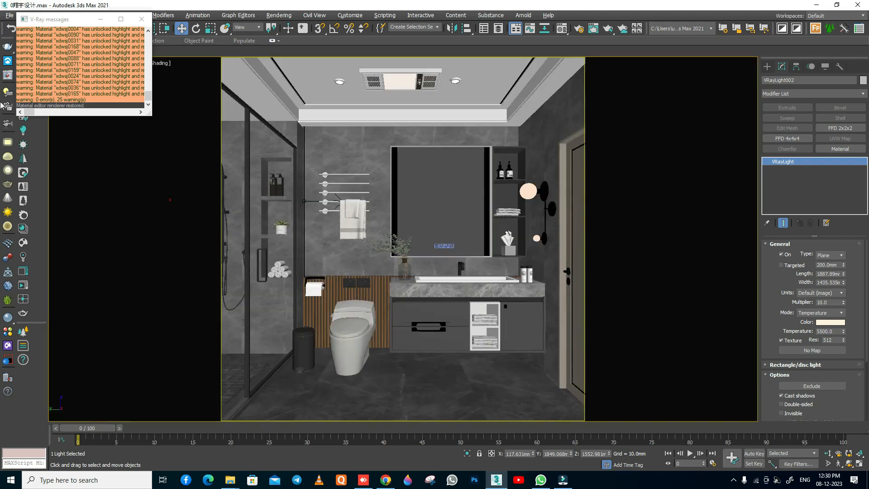
{"action": "left_click", "coordinate": [8, 77]}
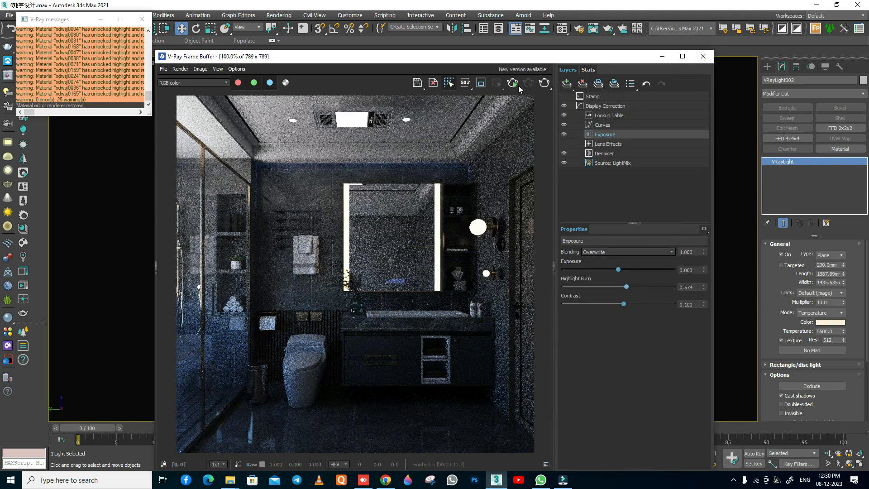
{"action": "left_click", "coordinate": [511, 86]}
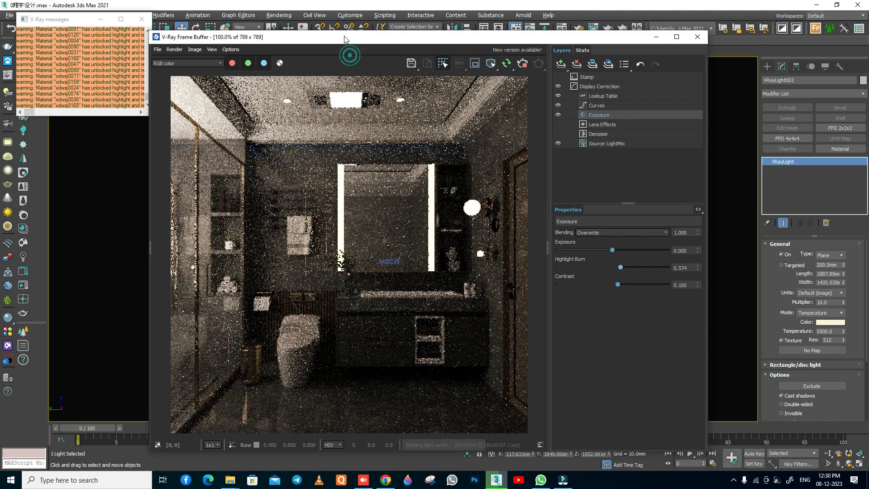
{"action": "left_click_drag", "start_coordinate": [350, 55], "coordinate": [344, 36]}
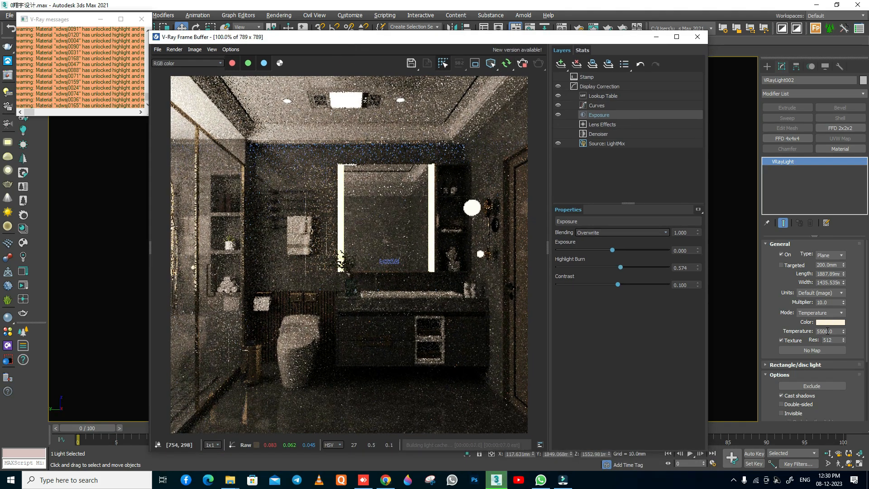
Set the inner plane light's temperature to 6500 and its multiplier to 20.
{"action": "double_click", "coordinate": [827, 331]}
{"action": "type", "text": "650"}
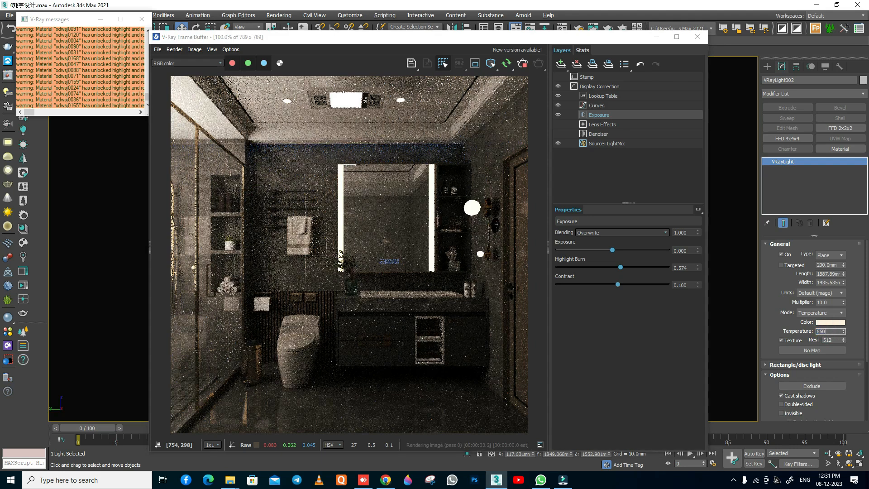
{"action": "type", "text": "0"}
{"action": "key", "text": "Return"}
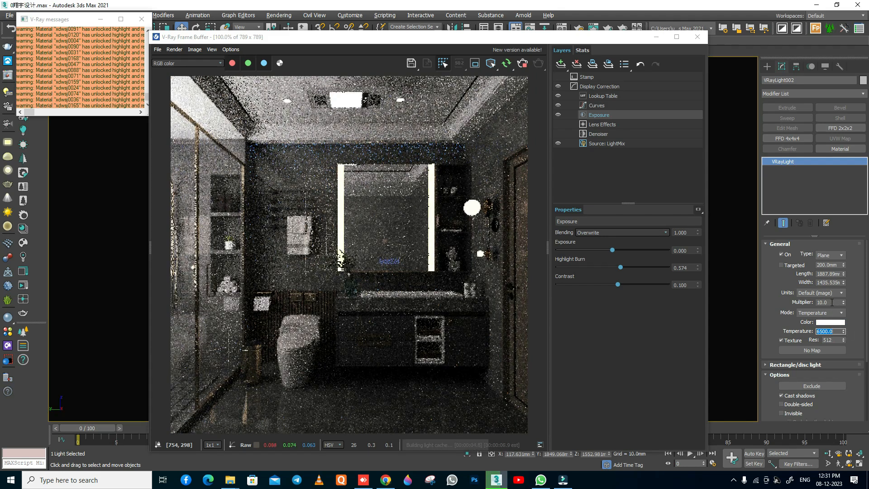
{"action": "double_click", "coordinate": [831, 302]}
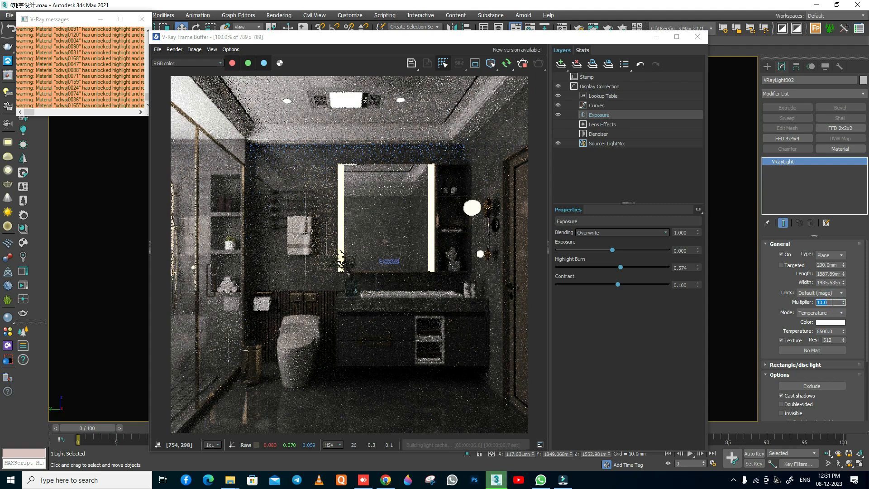
{"action": "type", "text": "20"}
{"action": "key", "text": "Return"}
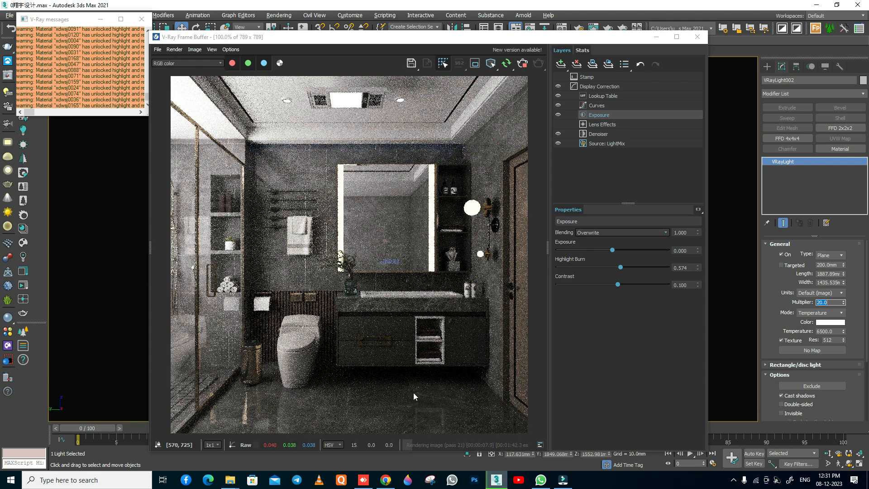
Try a slightly higher exposure on the rendered image and reset it to 0.
{"action": "left_click_drag", "start_coordinate": [614, 250], "coordinate": [617, 250]}
{"action": "left_click", "coordinate": [687, 250]}
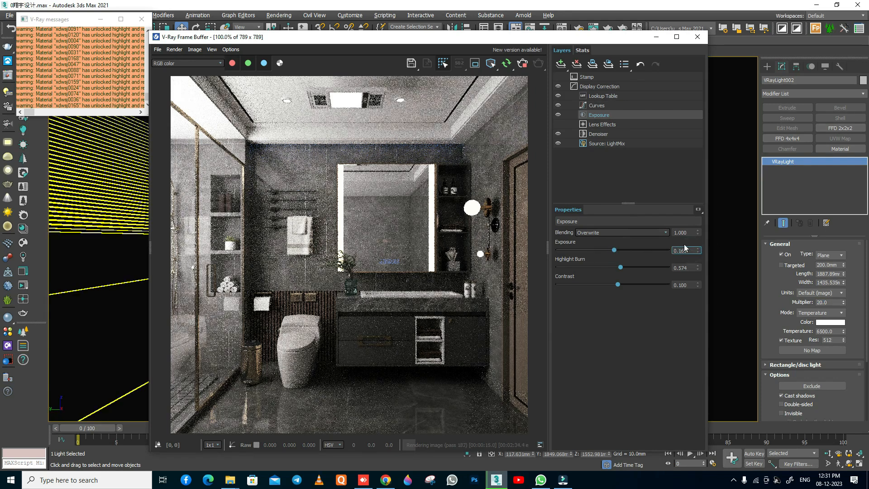
{"action": "double_click", "coordinate": [688, 250]}
{"action": "type", "text": "0"}
{"action": "key", "text": "Return"}
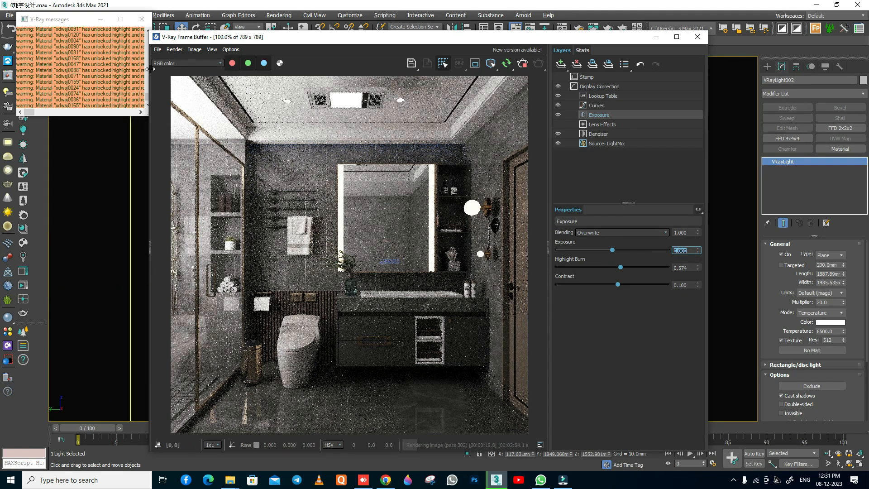
Close the V-Ray messages window and capture the rendered bathroom image with Snipping Tool.
{"action": "left_click", "coordinate": [141, 19]}
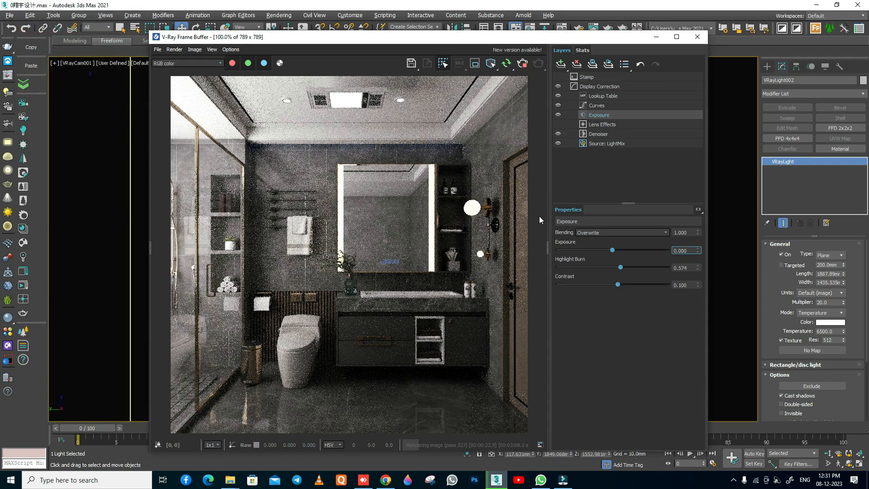
{"action": "key", "text": "super"}
{"action": "type", "text": "sn"}
{"action": "left_click", "coordinate": [88, 240]}
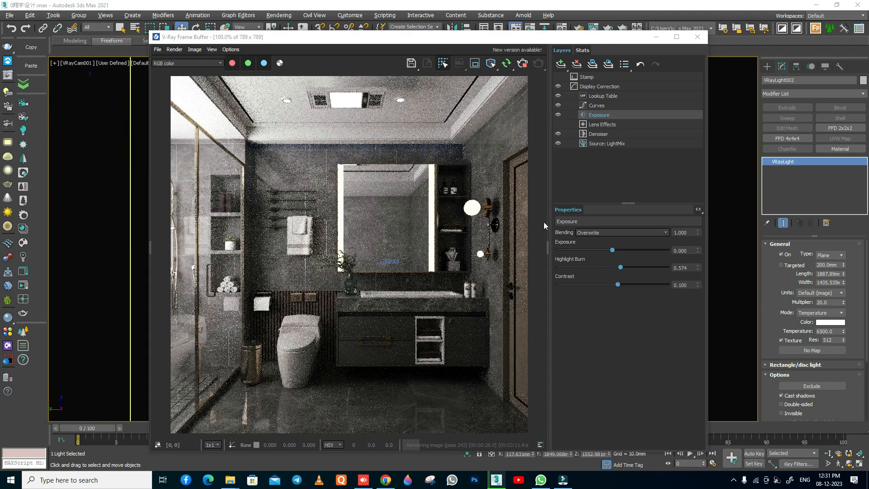
{"action": "left_click", "coordinate": [697, 267]}
{"action": "left_click_drag", "start_coordinate": [166, 68], "coordinate": [549, 447]}
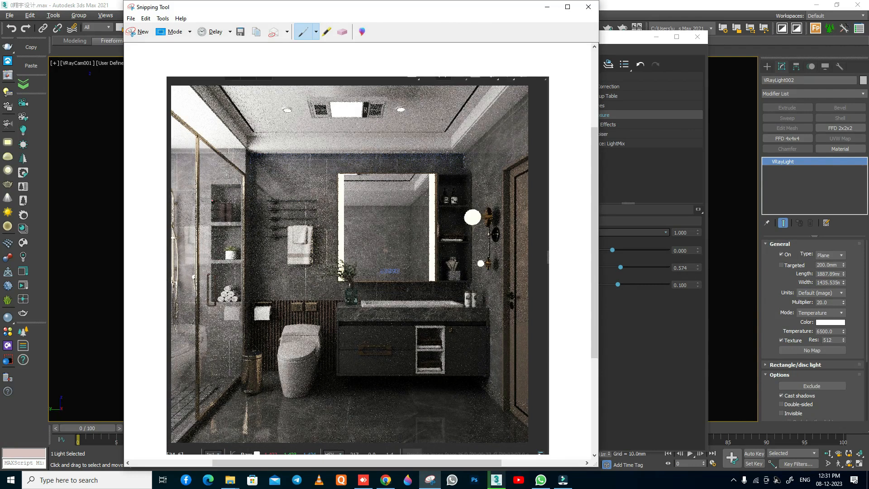
Mark strip light positions in red on the niche, cabinet shelves, back wall top and vanity in the capture, and close Snipping Tool.
{"action": "left_click_drag", "start_coordinate": [214, 188], "coordinate": [239, 188]}
{"action": "left_click_drag", "start_coordinate": [214, 226], "coordinate": [239, 226]}
{"action": "left_click_drag", "start_coordinate": [214, 265], "coordinate": [241, 266]}
{"action": "left_click_drag", "start_coordinate": [440, 178], "coordinate": [466, 181]}
{"action": "left_click_drag", "start_coordinate": [440, 211], "coordinate": [467, 209]}
{"action": "left_click_drag", "start_coordinate": [442, 245], "coordinate": [468, 243]}
{"action": "left_click_drag", "start_coordinate": [253, 155], "coordinate": [278, 156]}
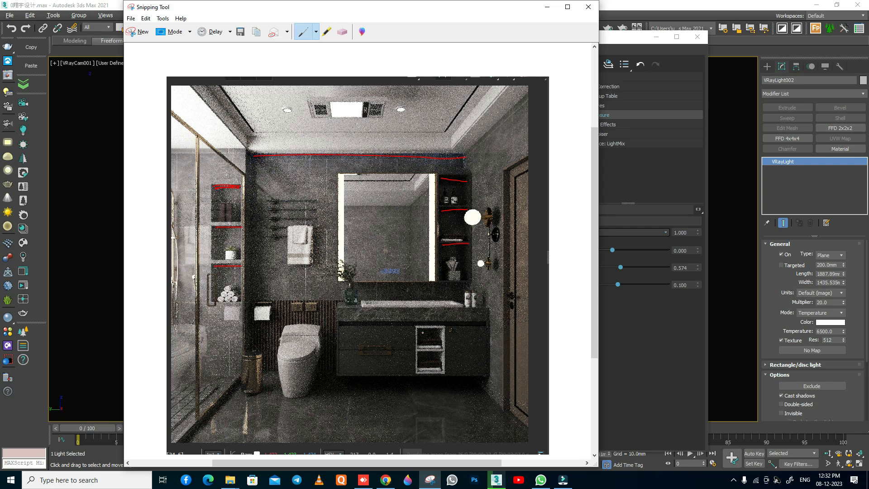
{"action": "mouse_move", "coordinate": [420, 331]}
{"action": "left_mouse_down"}
{"action": "mouse_move", "coordinate": [439, 329]}
{"action": "mouse_move", "coordinate": [439, 352]}
{"action": "left_mouse_up"}
{"action": "left_click_drag", "start_coordinate": [339, 376], "coordinate": [395, 376]}
{"action": "left_click_drag", "start_coordinate": [484, 376], "coordinate": [403, 377]}
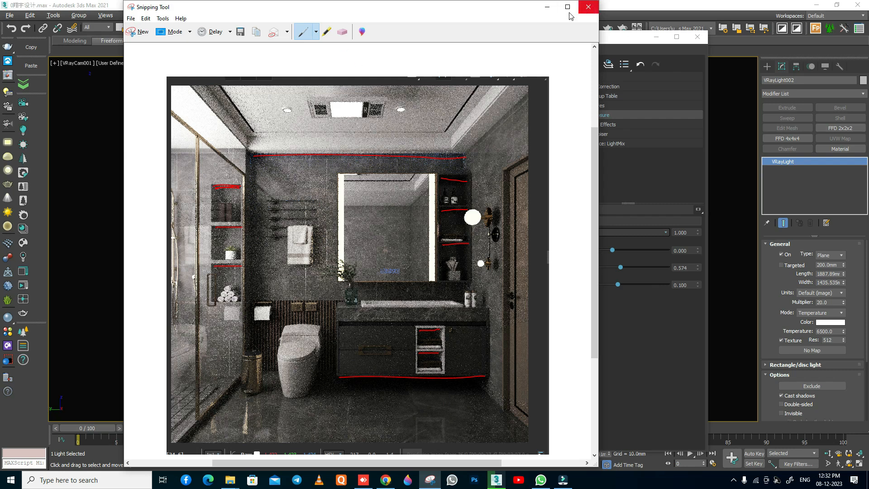
{"action": "left_click", "coordinate": [587, 6]}
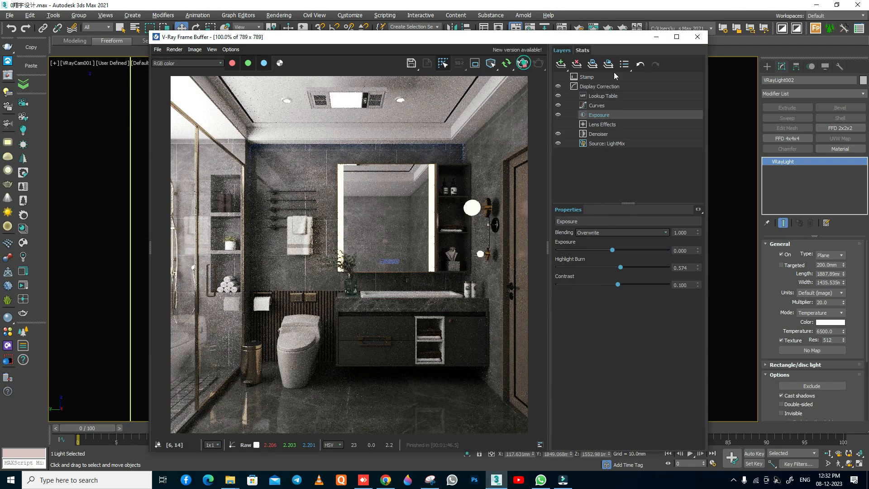
Close the V-Ray frame buffer and messages window to return to the camera view.
{"action": "left_click", "coordinate": [697, 37]}
{"action": "left_click", "coordinate": [141, 10]}
{"action": "right_click", "coordinate": [442, 194]}
{"action": "left_click", "coordinate": [454, 200]}
Isolate the open cabinet beside the mirror together with its two shelves.
{"action": "left_click", "coordinate": [508, 149]}
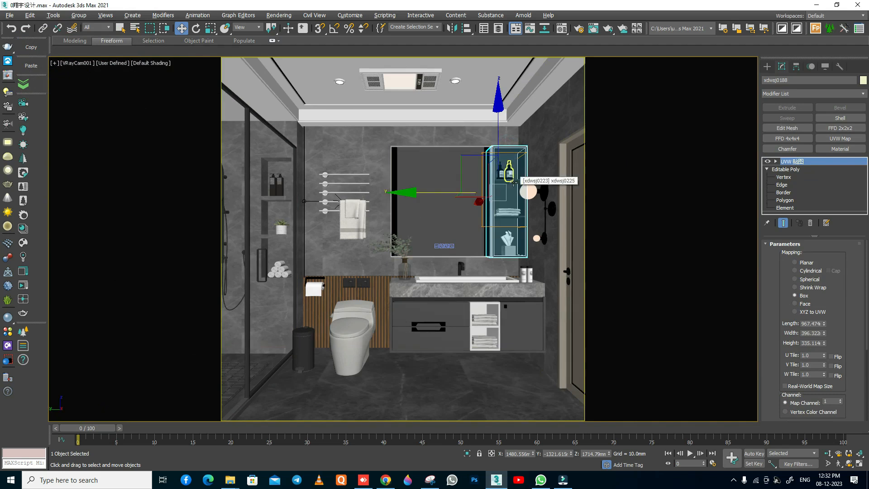
{"action": "key", "text": "alt+q"}
{"action": "left_click", "coordinate": [469, 454]}
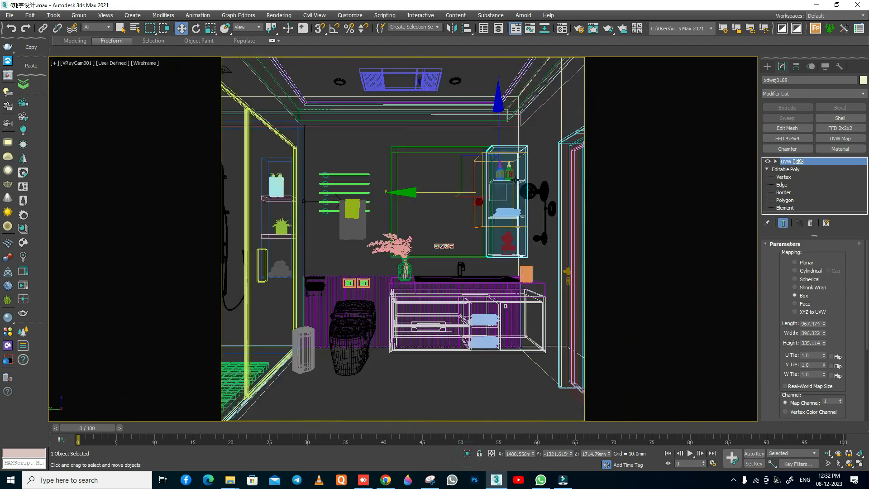
{"action": "left_click", "coordinate": [519, 218]}
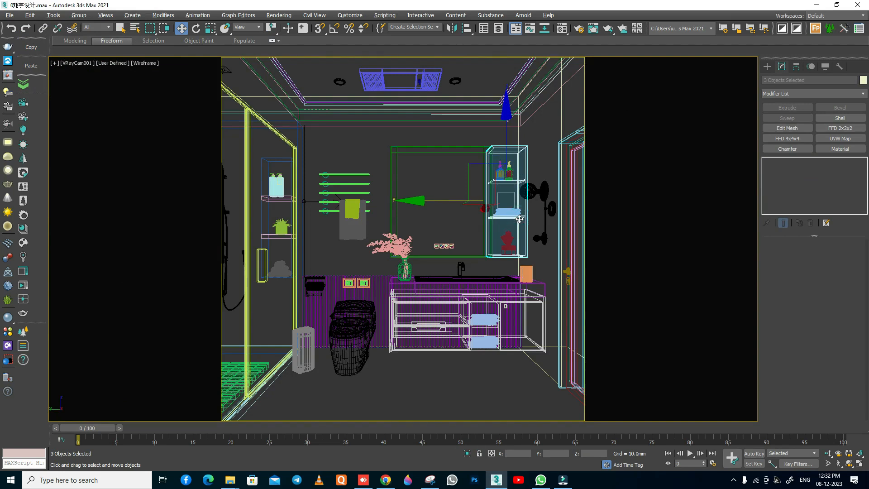
{"action": "key", "text": "alt+q"}
{"action": "key", "text": "F3"}
{"action": "left_click", "coordinate": [549, 241]}
Show the isolated cabinet in the wireframe top view and check its place within the full scene.
{"action": "key", "text": "t"}
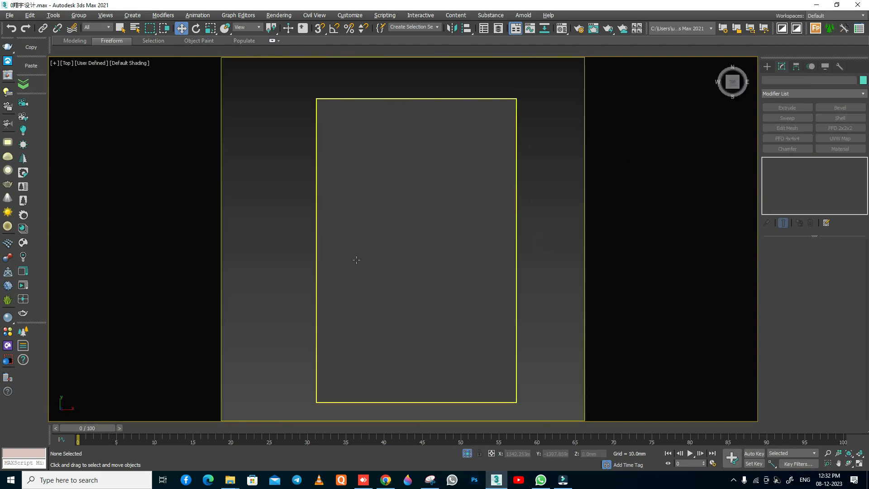
{"action": "key", "text": "F3"}
{"action": "key", "text": "shift+f"}
{"action": "scroll", "coordinate": [356, 264], "scroll_direction": "down", "scroll_amount": 3}
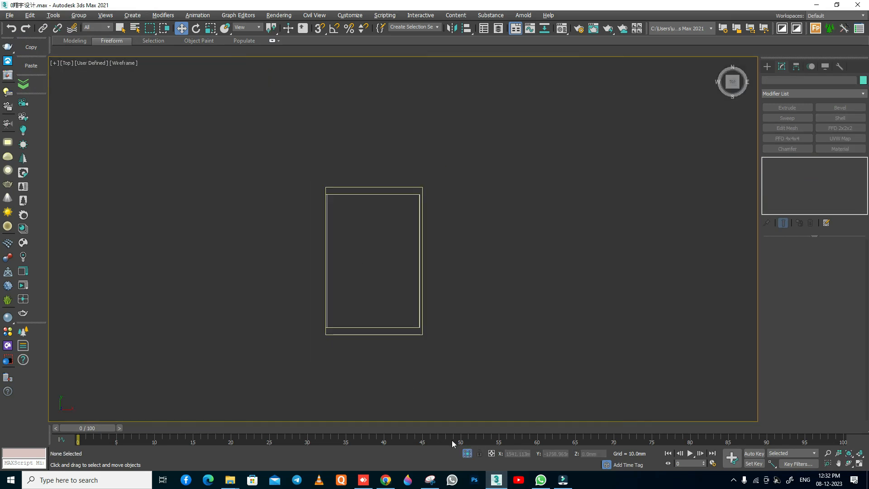
{"action": "key", "text": "ctrl+a"}
{"action": "left_click", "coordinate": [467, 453]}
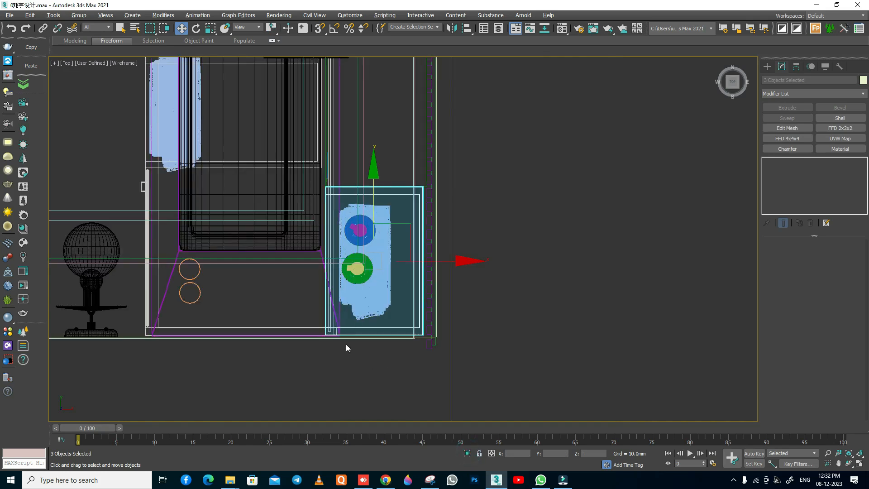
{"action": "scroll", "coordinate": [355, 348], "scroll_direction": "down", "scroll_amount": 4}
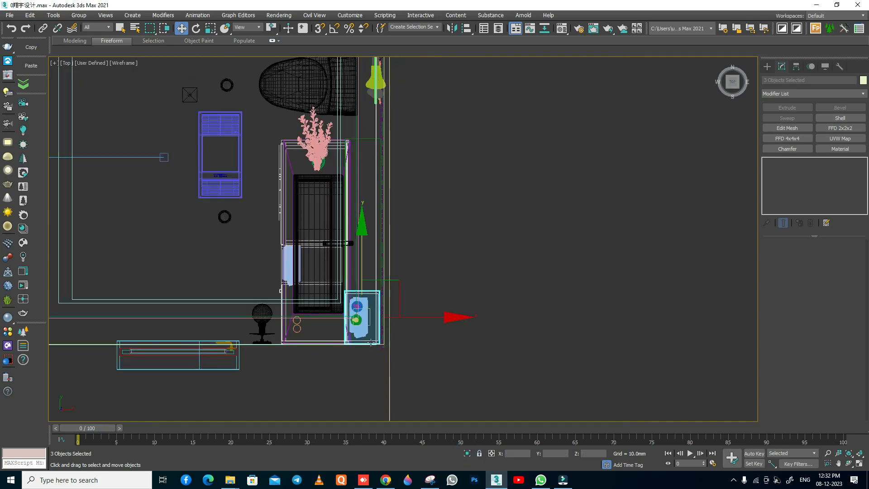
{"action": "key", "text": "alt+q"}
{"action": "left_click", "coordinate": [583, 213]}
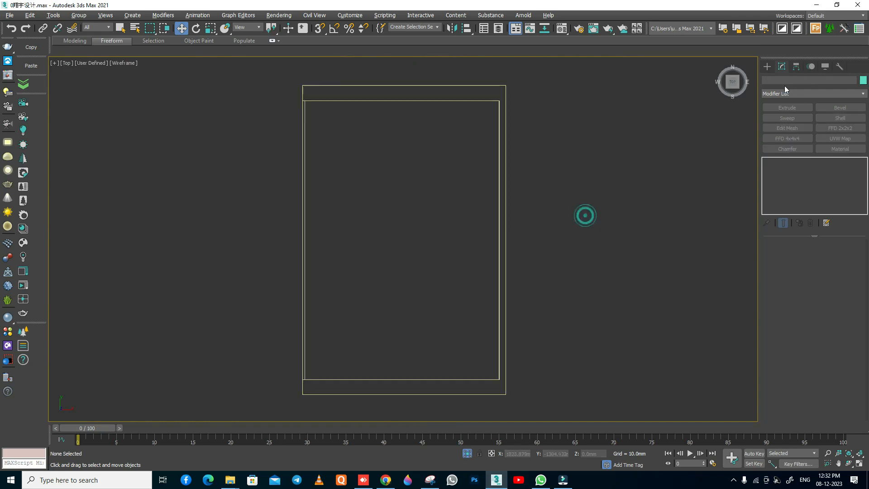
Draw a narrow VRayLight plane about 33 mm by 321 mm between the inner sides of the isolated cabinet.
{"action": "left_click", "coordinate": [766, 67]}
{"action": "left_click", "coordinate": [794, 121]}
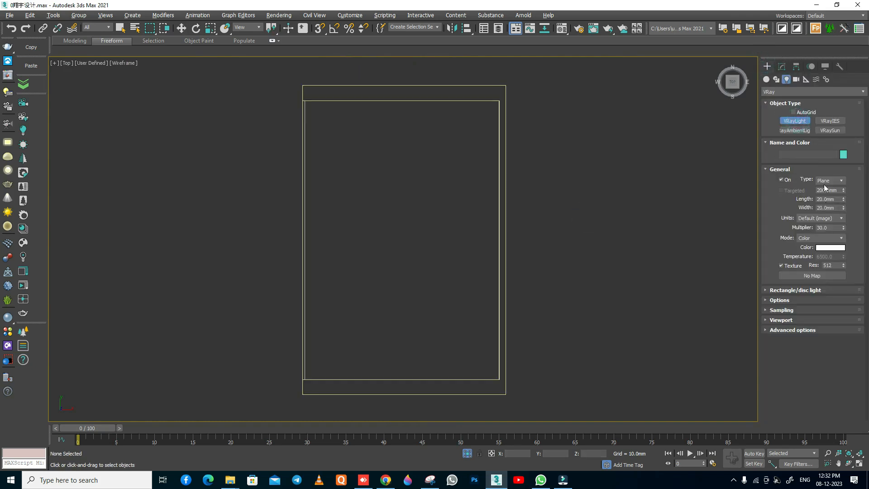
{"action": "left_click_drag", "start_coordinate": [377, 103], "coordinate": [405, 378]}
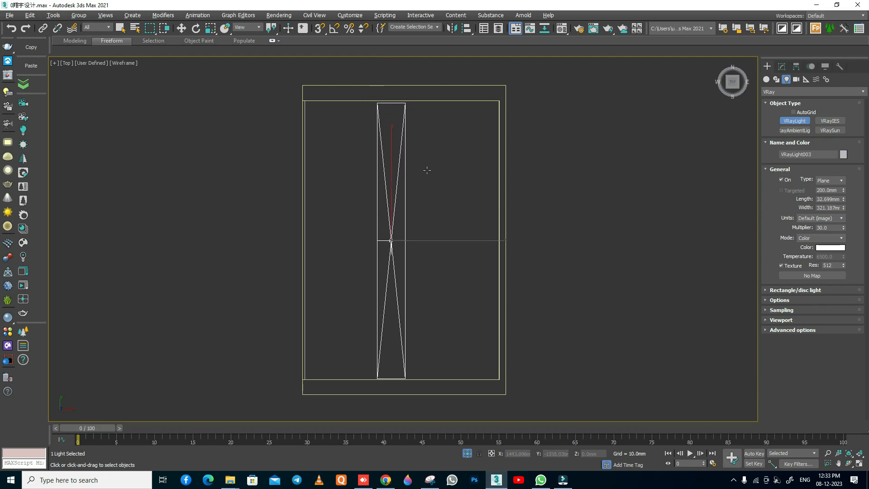
Raise the new strip light until it sits just beneath the top panel of the open cabinet.
{"action": "key", "text": "w"}
{"action": "key", "text": "l"}
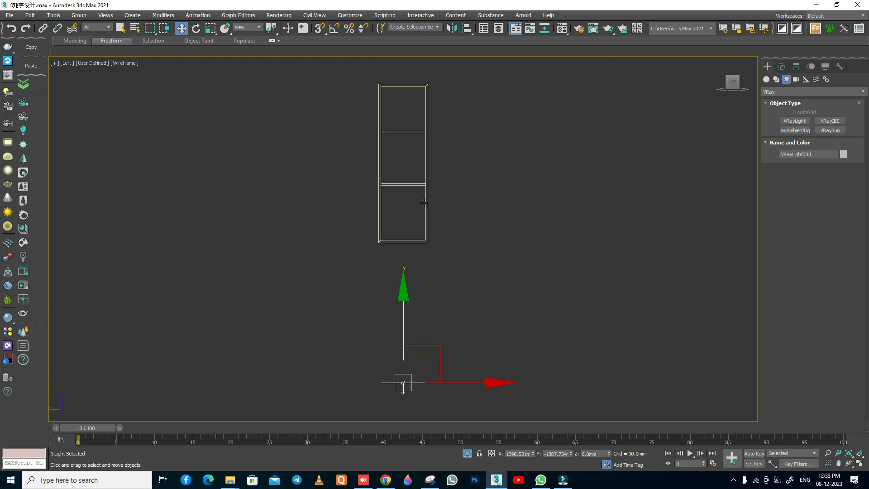
{"action": "left_click_drag", "start_coordinate": [403, 321], "coordinate": [403, 91]}
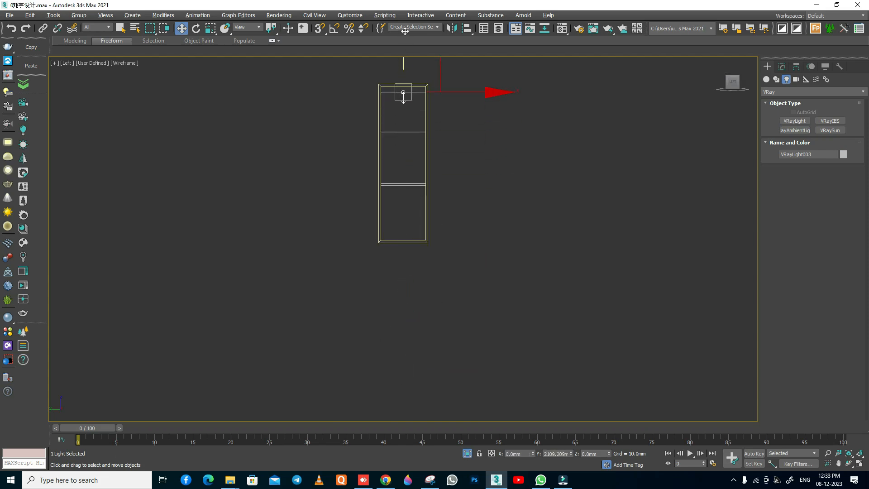
{"action": "scroll", "coordinate": [403, 91], "scroll_direction": "up", "scroll_amount": 10}
{"action": "left_click_drag", "start_coordinate": [412, 122], "coordinate": [413, 52]}
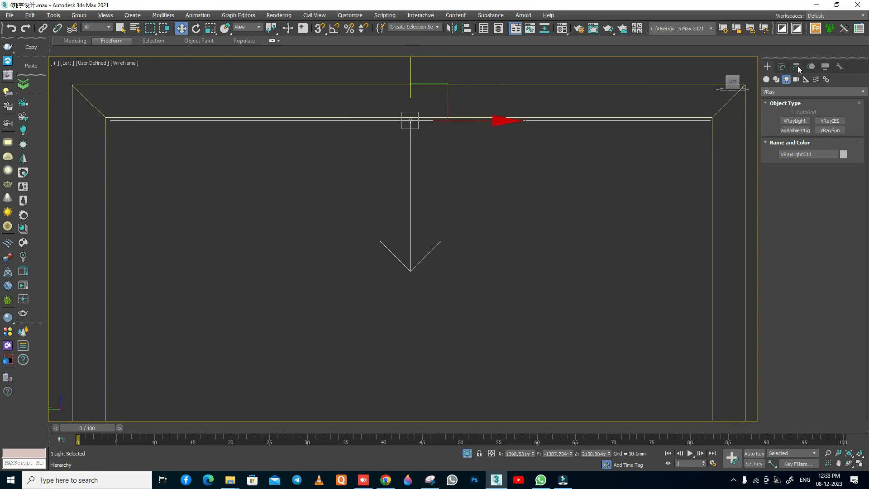
{"action": "left_click", "coordinate": [782, 67]}
{"action": "middle_click_drag", "start_coordinate": [513, 207], "coordinate": [475, 244]}
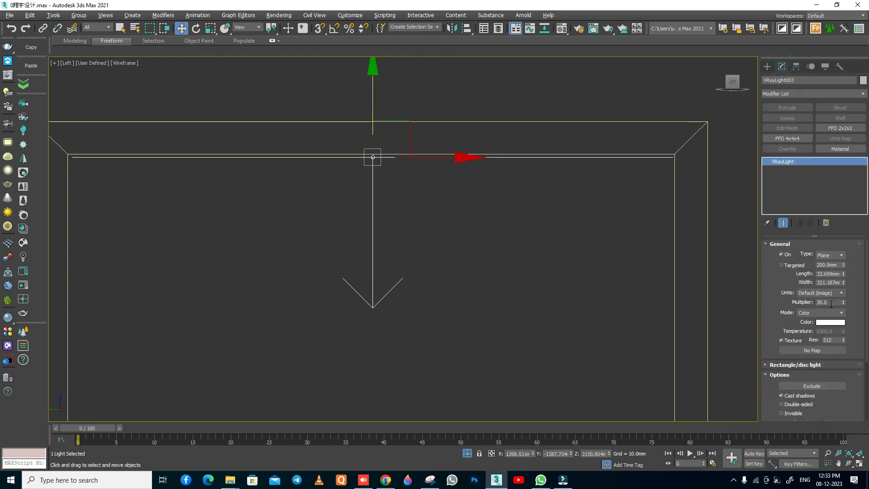
{"action": "left_click_drag", "start_coordinate": [373, 101], "coordinate": [374, 98]}
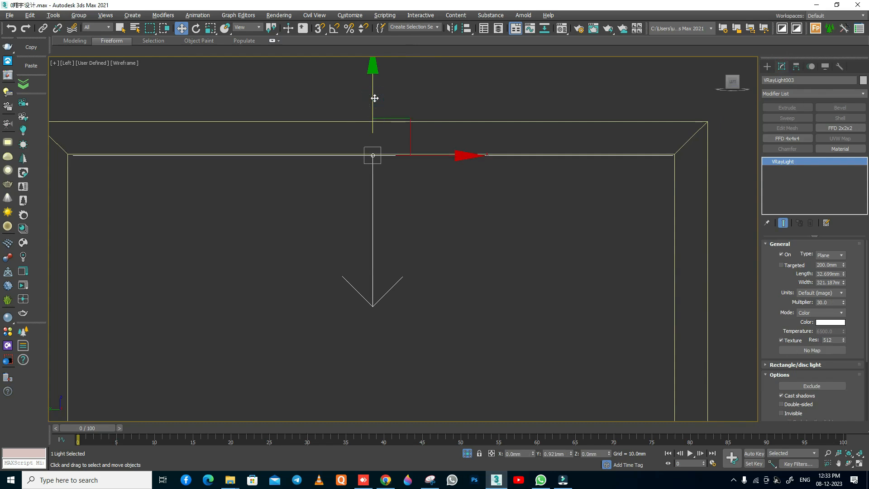
Set the strip light's multiplier to 60 and its color mode to Temperature at 3500.
{"action": "double_click", "coordinate": [833, 303]}
{"action": "type", "text": "60"}
{"action": "key", "text": "Return"}
{"action": "left_click", "coordinate": [812, 312]}
{"action": "left_click", "coordinate": [815, 325]}
{"action": "double_click", "coordinate": [829, 331]}
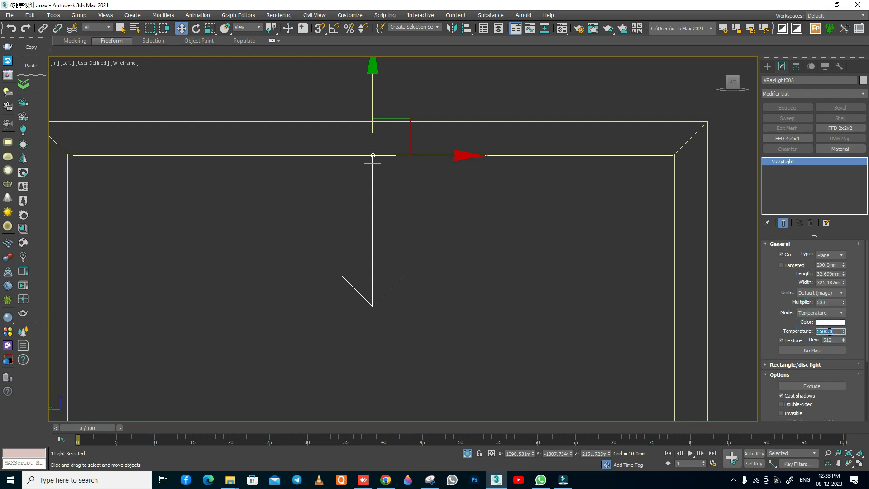
{"action": "key", "text": "Return"}
{"action": "scroll", "coordinate": [778, 343], "scroll_direction": "down", "scroll_amount": 3}
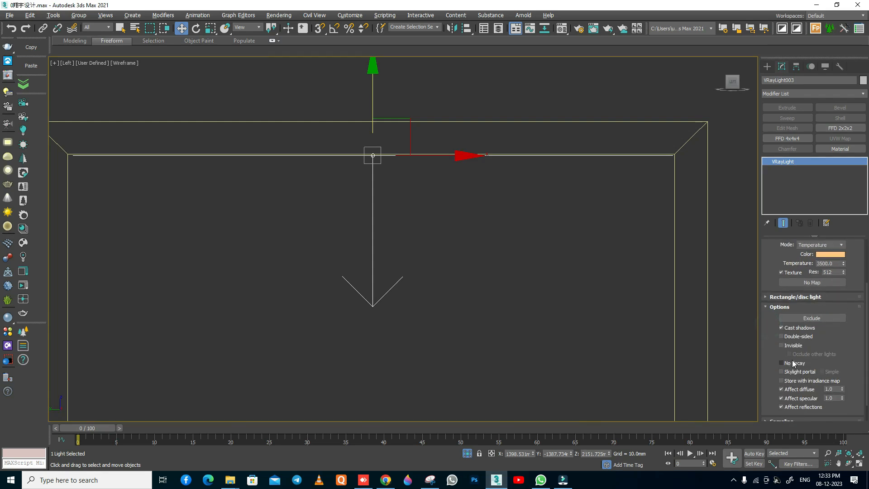
Make an instance of the strip light and place it directly beneath the cabinet's upper shelf.
{"action": "mouse_move", "coordinate": [314, 219]}
{"action": "middle_mouse_down"}
{"action": "mouse_move", "coordinate": [311, 200]}
{"action": "mouse_move", "coordinate": [332, 189]}
{"action": "middle_mouse_up"}
{"action": "scroll", "coordinate": [332, 189], "scroll_direction": "down", "scroll_amount": 5}
{"action": "mouse_move", "coordinate": [341, 90]}
{"action": "left_mouse_down", "text": "shift"}
{"action": "mouse_move", "coordinate": [346, 331]}
{"action": "mouse_move", "coordinate": [346, 315]}
{"action": "left_mouse_up", "text": "shift"}
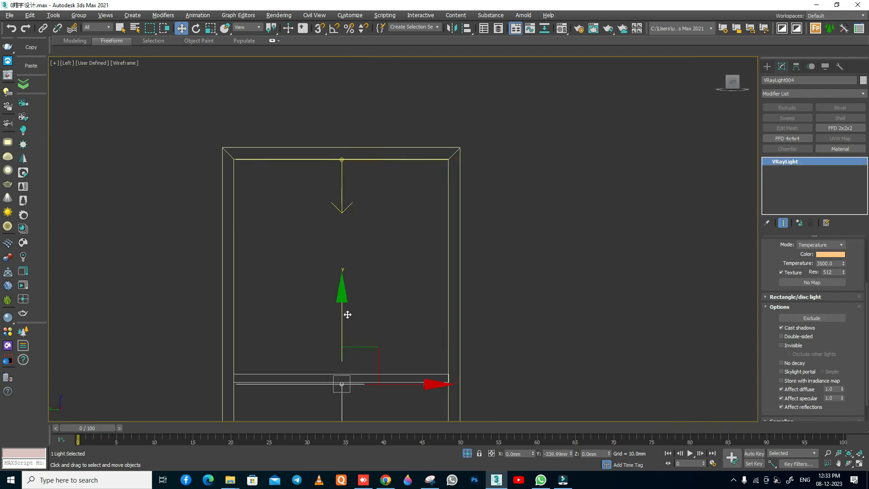
{"action": "left_click", "coordinate": [400, 221]}
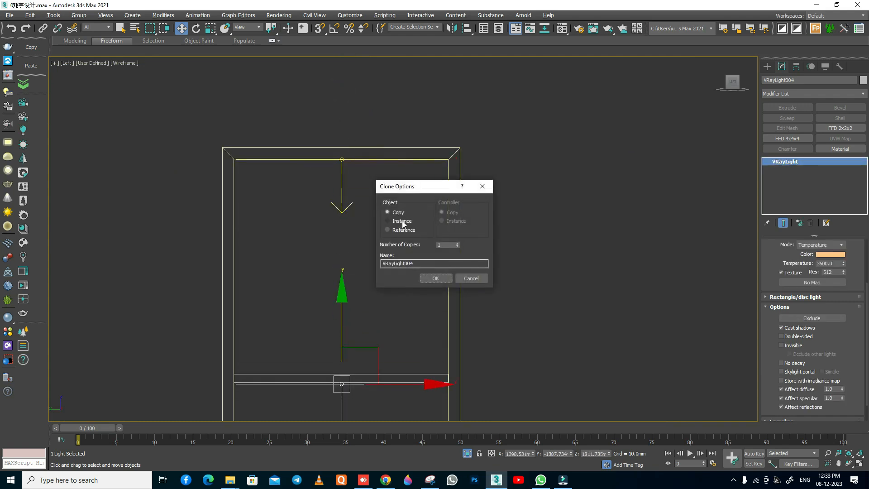
{"action": "left_click", "coordinate": [436, 278]}
{"action": "scroll", "coordinate": [340, 329], "scroll_direction": "up", "scroll_amount": 5}
{"action": "left_click_drag", "start_coordinate": [331, 327], "coordinate": [331, 320]}
Make another strip light instance and place it directly beneath the cabinet's lower shelf.
{"action": "scroll", "coordinate": [359, 202], "scroll_direction": "down", "scroll_amount": 5}
{"action": "middle_click_drag", "start_coordinate": [351, 245], "coordinate": [363, 176]}
{"action": "scroll", "coordinate": [364, 172], "scroll_direction": "down", "scroll_amount": 3}
{"action": "left_click_drag", "start_coordinate": [366, 117], "coordinate": [360, 248], "text": "shift"}
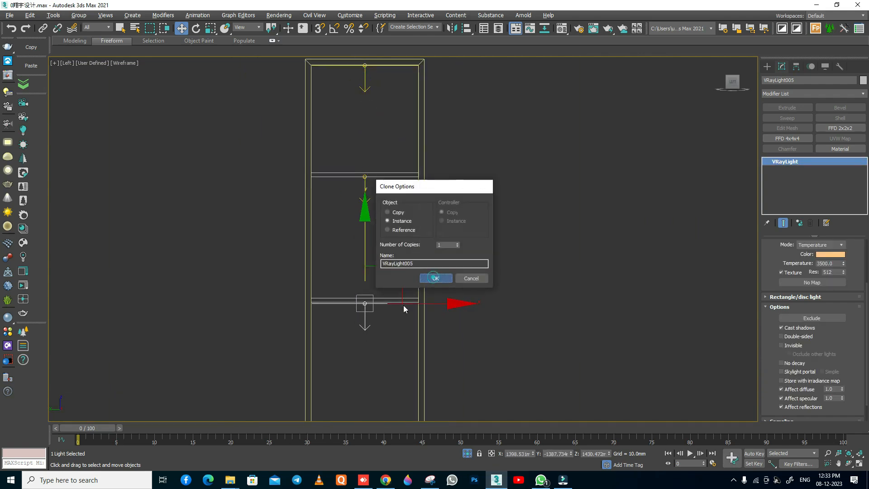
{"action": "left_click", "coordinate": [424, 279]}
{"action": "scroll", "coordinate": [330, 301], "scroll_direction": "up", "scroll_amount": 5}
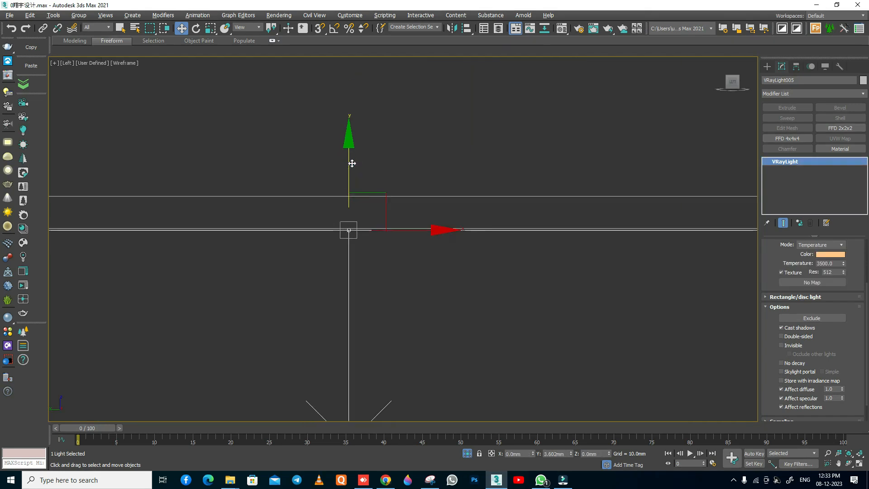
{"action": "scroll", "coordinate": [345, 227], "scroll_direction": "down", "scroll_amount": 4}
Move all three cabinet strip lights about 72 mm toward the back of the cabinet, checking them in the camera view.
{"action": "key", "text": "c"}
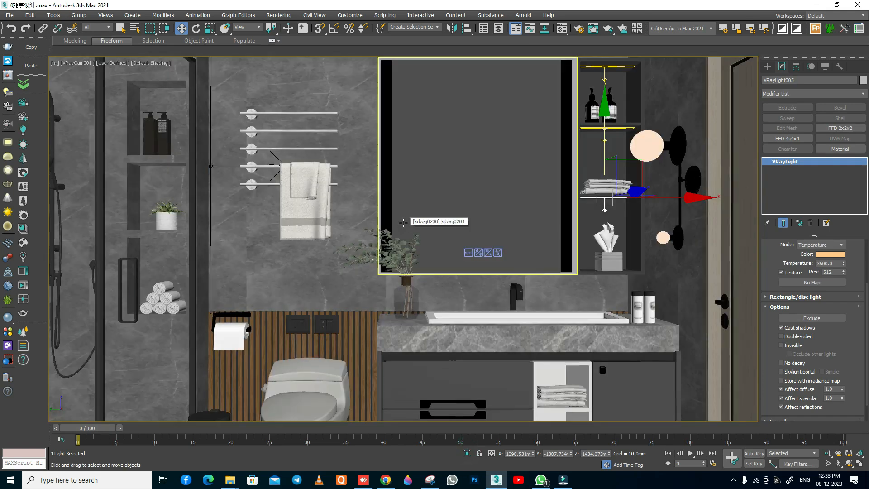
{"action": "key", "text": "p"}
{"action": "key", "text": "z"}
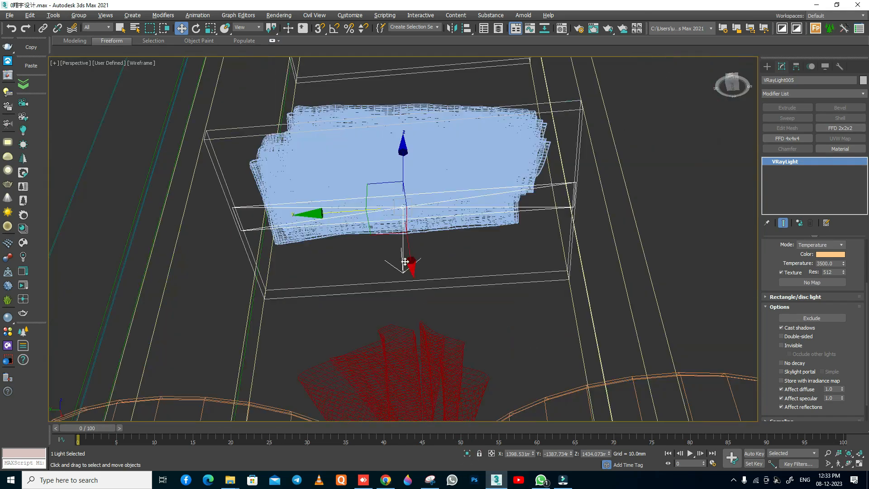
{"action": "key", "text": "F3"}
{"action": "key", "text": "t"}
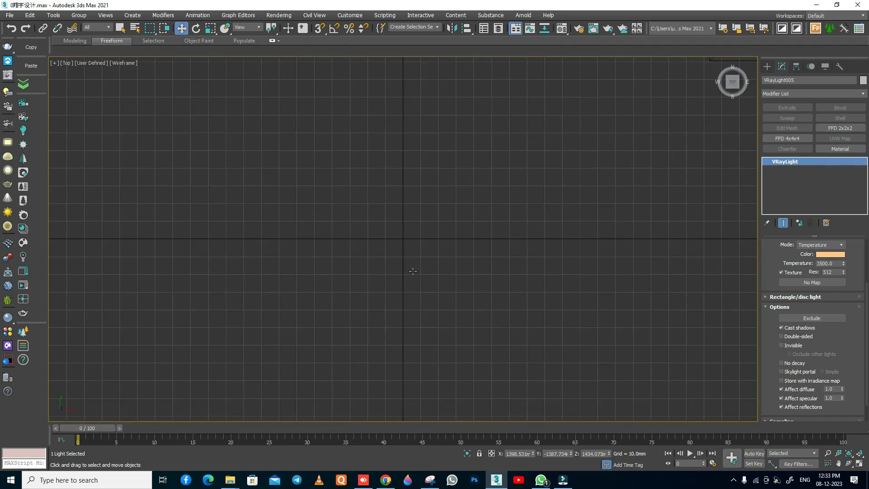
{"action": "key", "text": "z"}
{"action": "left_click_drag", "start_coordinate": [424, 143], "coordinate": [410, 152]}
{"action": "left_click_drag", "start_coordinate": [464, 248], "coordinate": [511, 243]}
{"action": "key", "text": "c"}
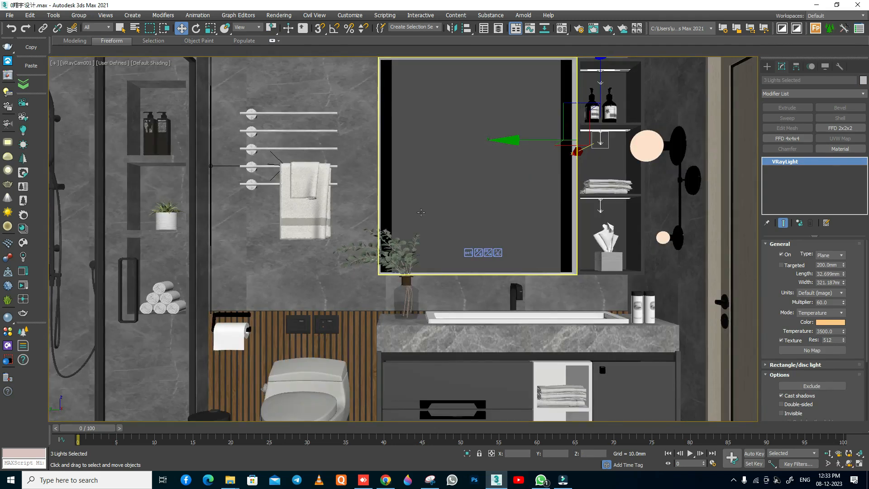
Isolate the shower niche wall and its shelves together with the three cabinet strip lights, and frame them in the top view.
{"action": "key", "text": "F3"}
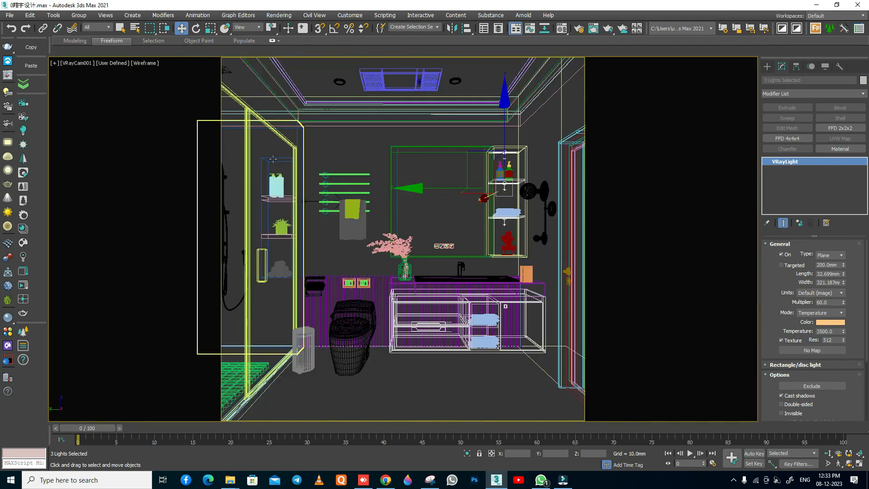
{"action": "left_click", "coordinate": [274, 159]}
{"action": "key", "text": "alt+q"}
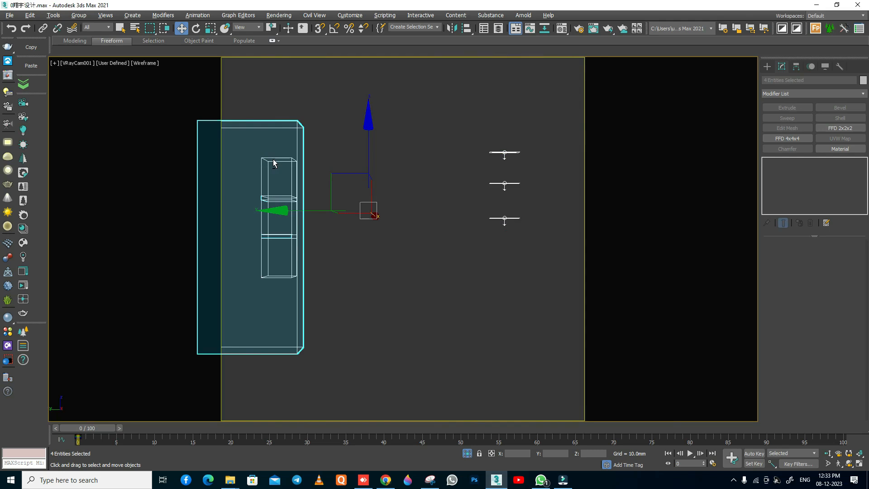
{"action": "key", "text": "t"}
{"action": "key", "text": "z"}
Instance the three cabinet strip lights into the shower niche and center them between its sides.
{"action": "left_click_drag", "start_coordinate": [463, 343], "coordinate": [382, 391]}
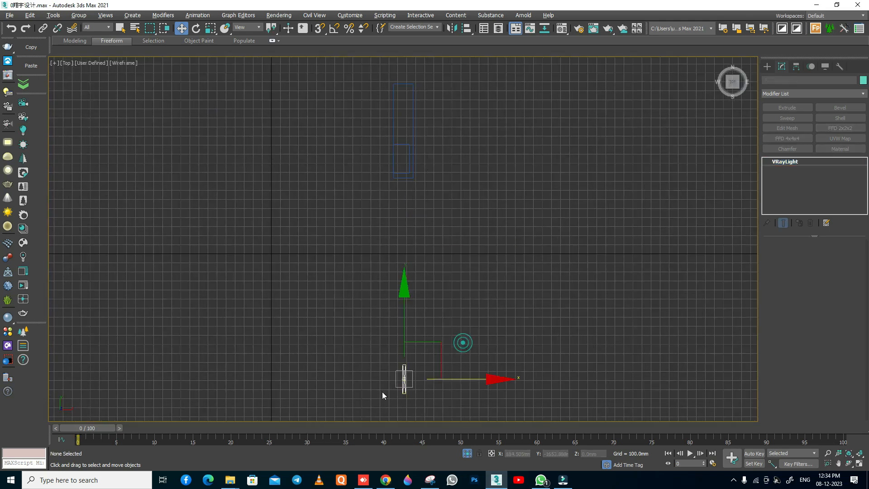
{"action": "left_click_drag", "start_coordinate": [403, 320], "coordinate": [407, 100], "text": "shift"}
{"action": "left_click", "coordinate": [429, 278]}
{"action": "key", "text": "z"}
{"action": "left_click_drag", "start_coordinate": [405, 162], "coordinate": [405, 140]}
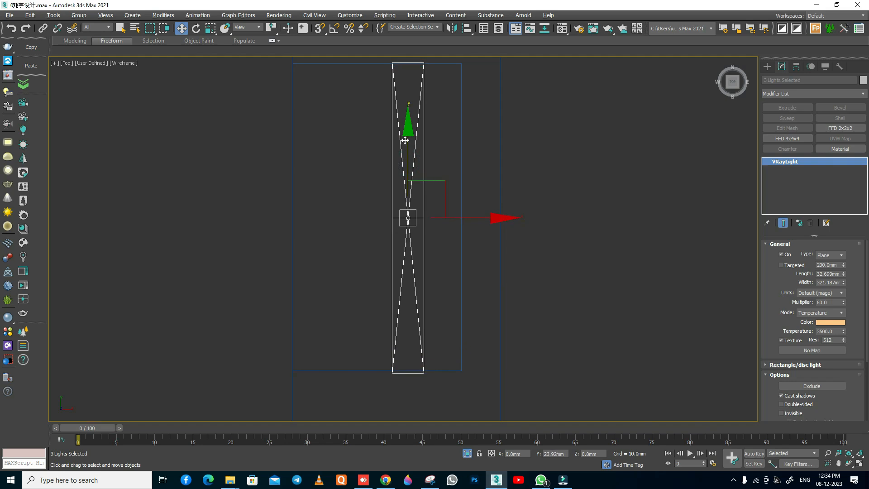
Scale the niche lights slightly to fit the niche width and position them beneath its top and shelves.
{"action": "middle_click_drag", "start_coordinate": [389, 184], "coordinate": [382, 214]}
{"action": "key", "text": "r"}
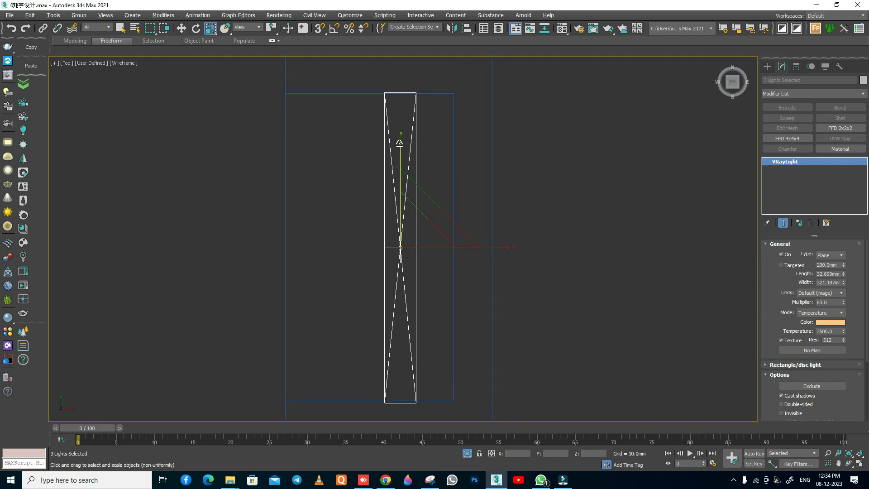
{"action": "left_click_drag", "start_coordinate": [399, 143], "coordinate": [399, 144]}
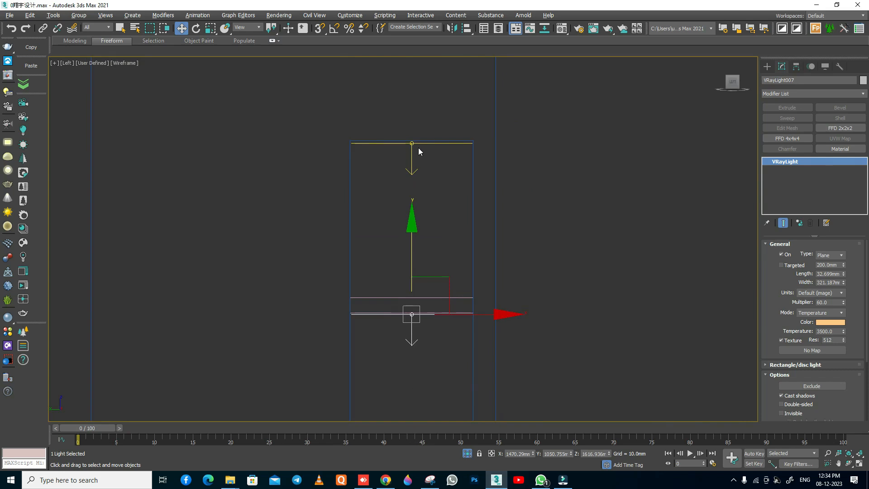
{"action": "scroll", "coordinate": [430, 224], "scroll_direction": "down", "scroll_amount": 4}
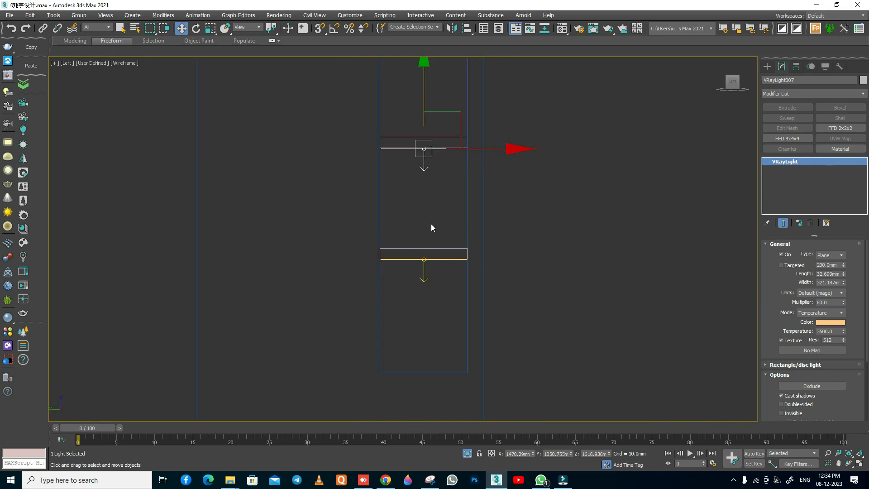
Isolate the vanity cabinet together with the middle strip light of the mirror cabinet and show both in the left view.
{"action": "key", "text": "c"}
{"action": "key", "text": "F3"}
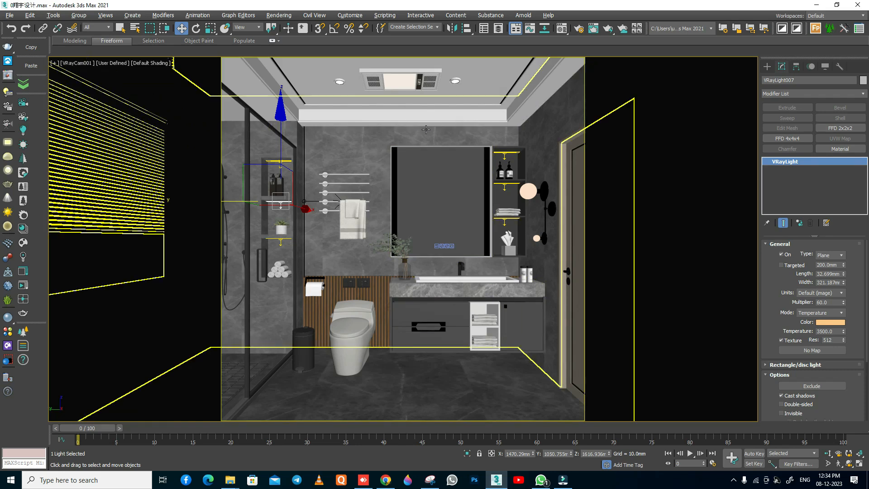
{"action": "left_click", "coordinate": [471, 308]}
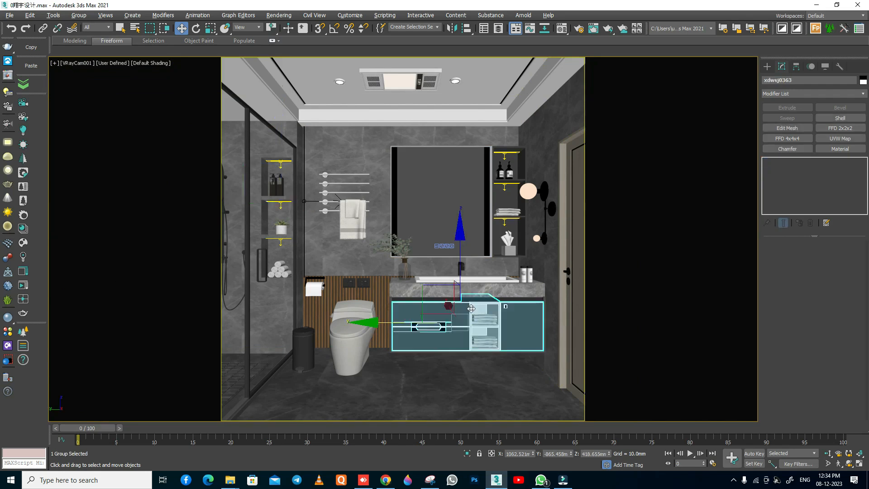
{"action": "key", "text": "alt+q"}
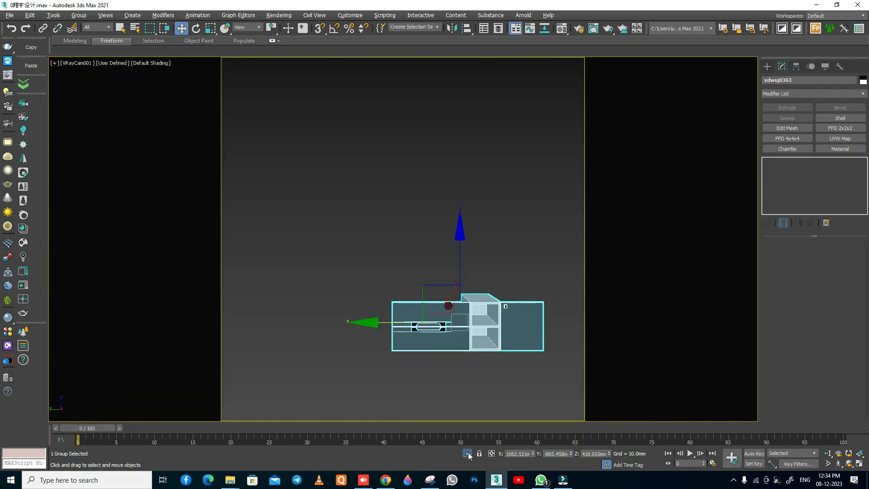
{"action": "key", "text": "alt+q"}
{"action": "left_click", "coordinate": [504, 188], "text": "ctrl"}
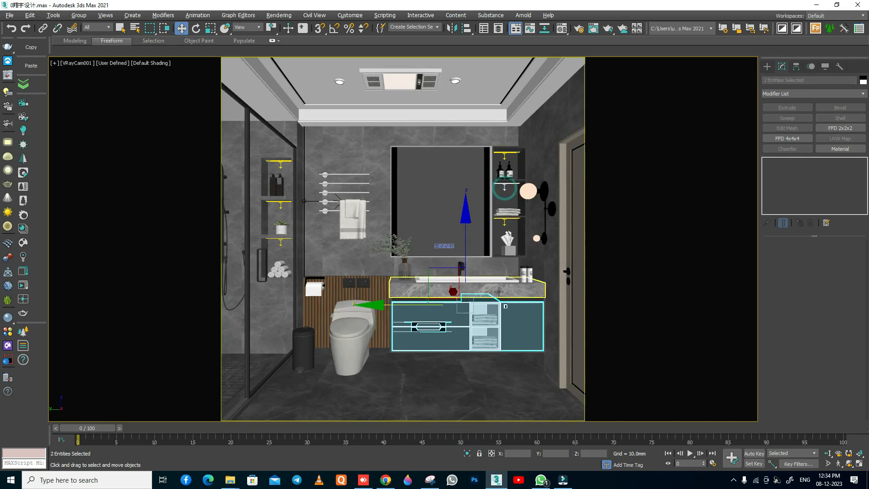
{"action": "key", "text": "alt+q"}
{"action": "left_click_drag", "start_coordinate": [533, 146], "coordinate": [472, 237]}
{"action": "key", "text": "t"}
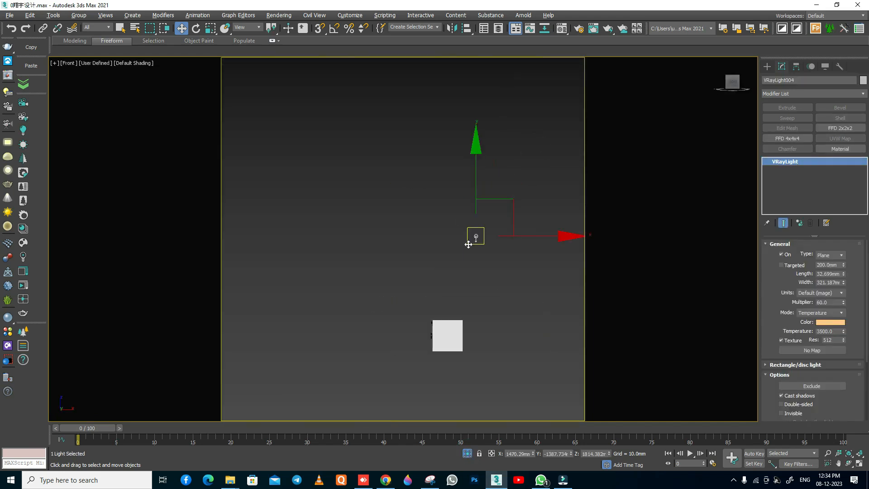
{"action": "key", "text": "f"}
{"action": "key", "text": "l"}
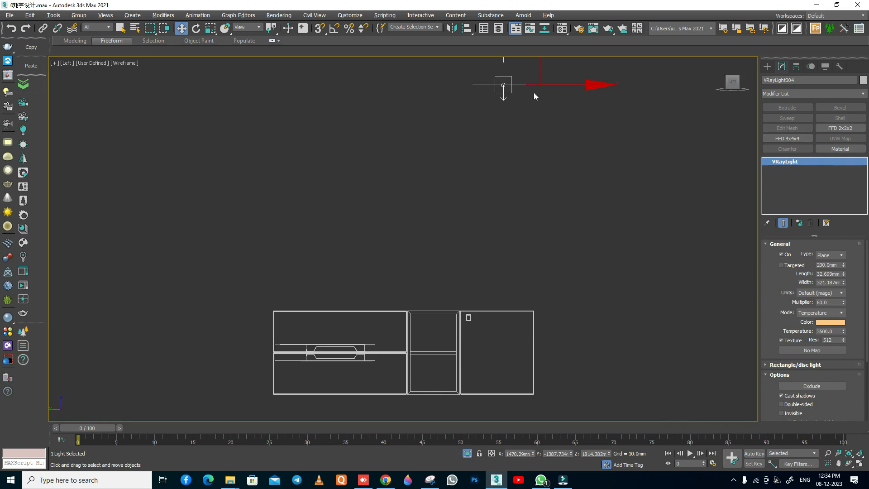
Instance the strip light into the vanity's open compartment, centered just beneath its top panel.
{"action": "mouse_move", "coordinate": [537, 74]}
{"action": "left_mouse_down", "text": "shift"}
{"action": "mouse_move", "coordinate": [462, 339]}
{"action": "mouse_move", "coordinate": [462, 306]}
{"action": "left_mouse_up", "text": "shift"}
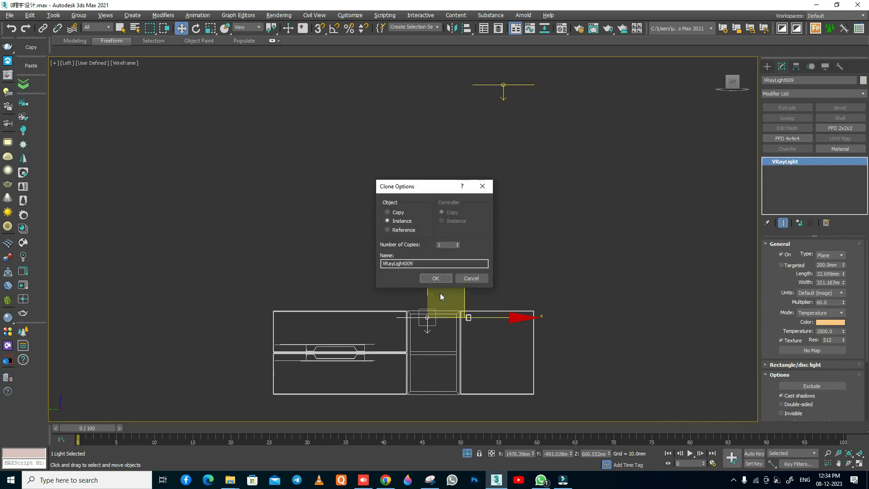
{"action": "left_click", "coordinate": [431, 278]}
{"action": "key", "text": "z"}
{"action": "middle_click_drag", "start_coordinate": [436, 195], "coordinate": [339, 285]}
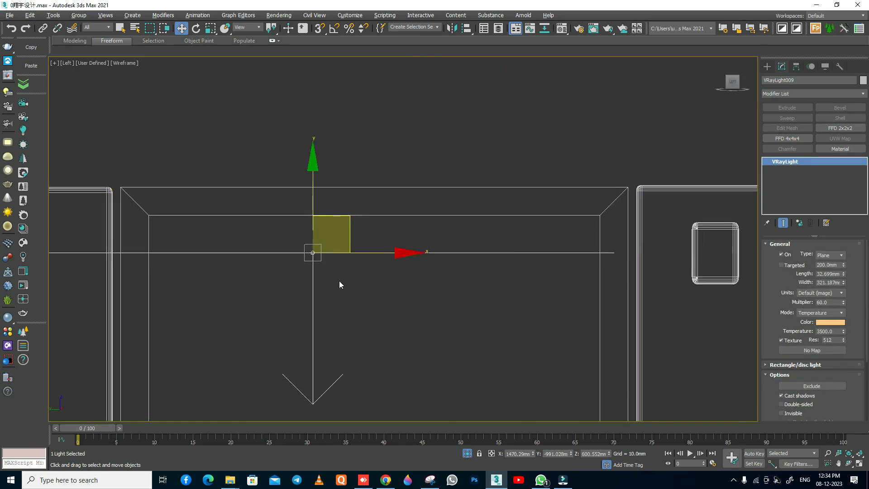
{"action": "scroll", "coordinate": [332, 287], "scroll_direction": "down", "scroll_amount": 4}
{"action": "left_click_drag", "start_coordinate": [348, 227], "coordinate": [378, 210]}
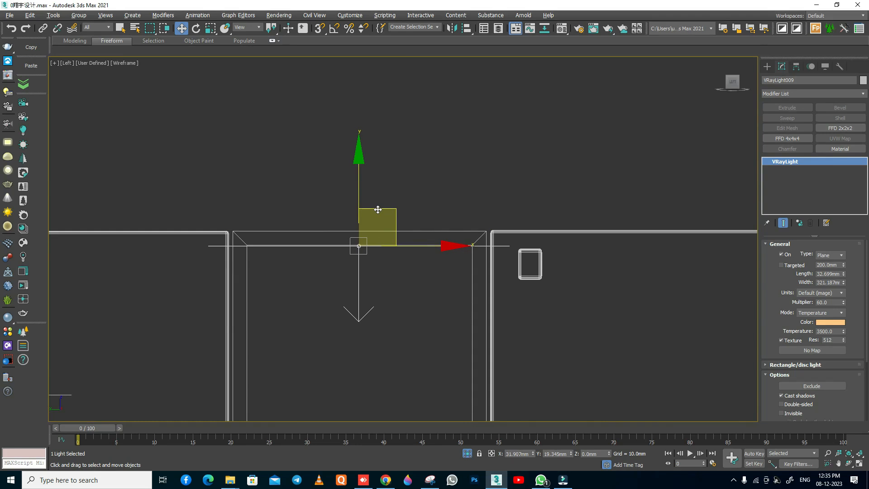
Scale the vanity strip light narrower so it fits between the open compartment's sides.
{"action": "key", "text": "r"}
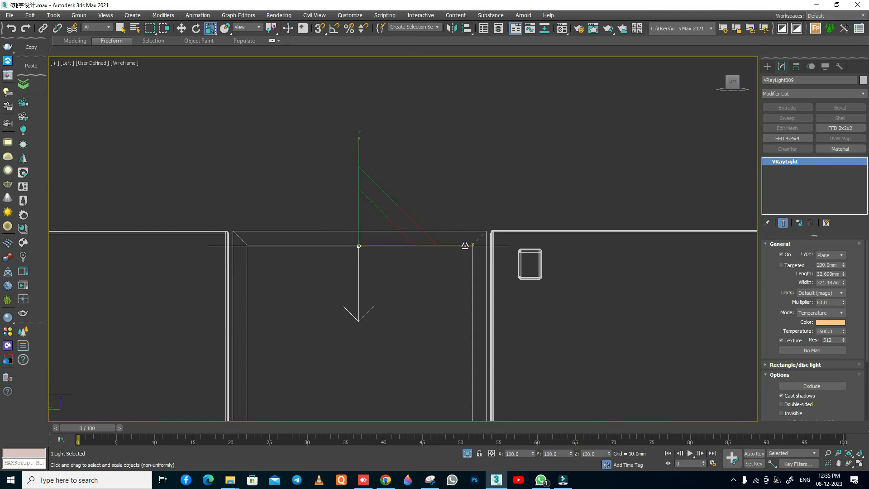
{"action": "left_click_drag", "start_coordinate": [468, 245], "coordinate": [456, 243]}
{"action": "key", "text": "w"}
Move the vanity strip light in the top view so it lies within the depth of the vanity.
{"action": "key", "text": "t"}
{"action": "scroll", "coordinate": [419, 264], "scroll_direction": "down", "scroll_amount": 3}
{"action": "scroll", "coordinate": [463, 256], "scroll_direction": "down", "scroll_amount": 3}
{"action": "key", "text": "F3"}
{"action": "key", "text": "F3"}
{"action": "mouse_move", "coordinate": [463, 256]}
{"action": "left_mouse_down"}
{"action": "mouse_move", "coordinate": [378, 255]}
{"action": "mouse_move", "coordinate": [391, 254]}
{"action": "left_mouse_up"}
Instance the vanity strip light beneath the compartment's middle shelf and return to the camera view of the full scene.
{"action": "key", "text": "l"}
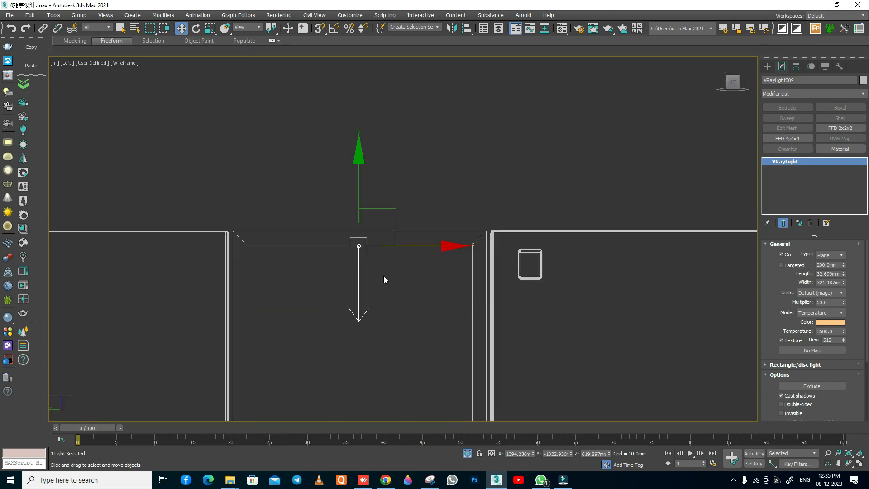
{"action": "scroll", "coordinate": [417, 201], "scroll_direction": "down", "scroll_amount": 2}
{"action": "mouse_move", "coordinate": [416, 200]}
{"action": "left_mouse_down", "text": "shift"}
{"action": "mouse_move", "coordinate": [417, 292]}
{"action": "mouse_move", "coordinate": [450, 280]}
{"action": "left_mouse_up", "text": "shift"}
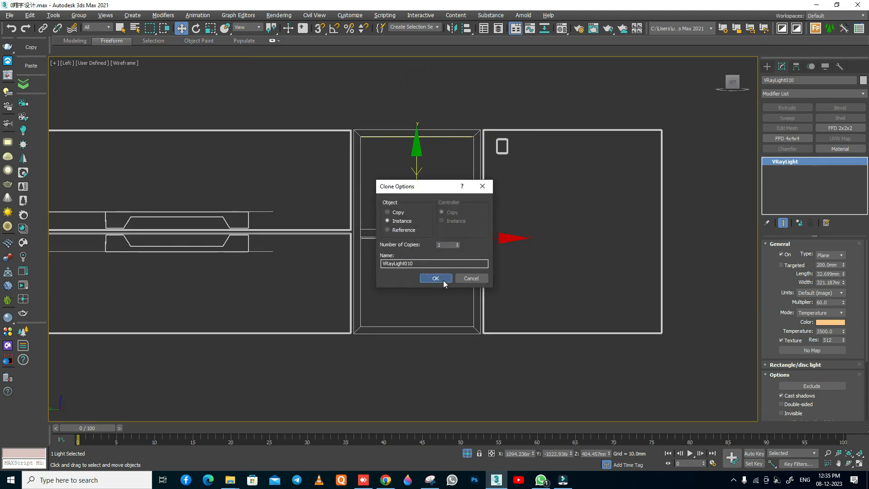
{"action": "left_click", "coordinate": [435, 278]}
{"action": "key", "text": "c"}
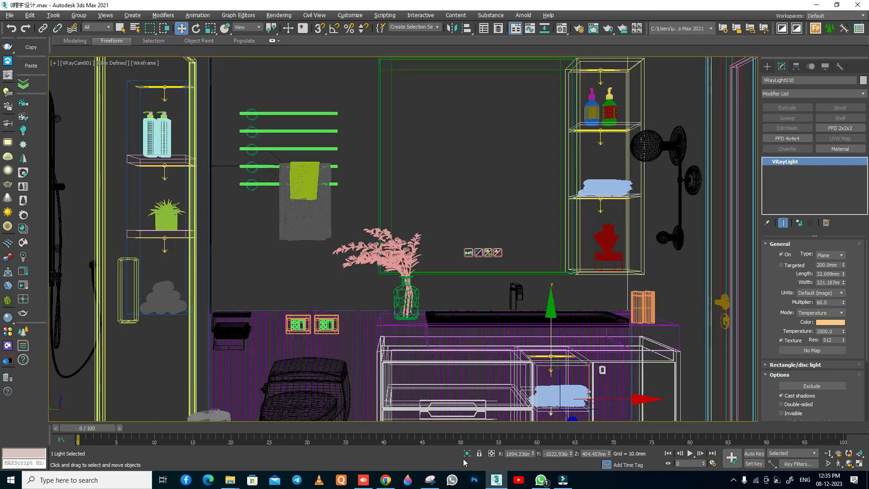
Isolate the vanity cabinet from the shaded camera view and show it from the top.
{"action": "key", "text": "F3"}
{"action": "key", "text": "shift+f"}
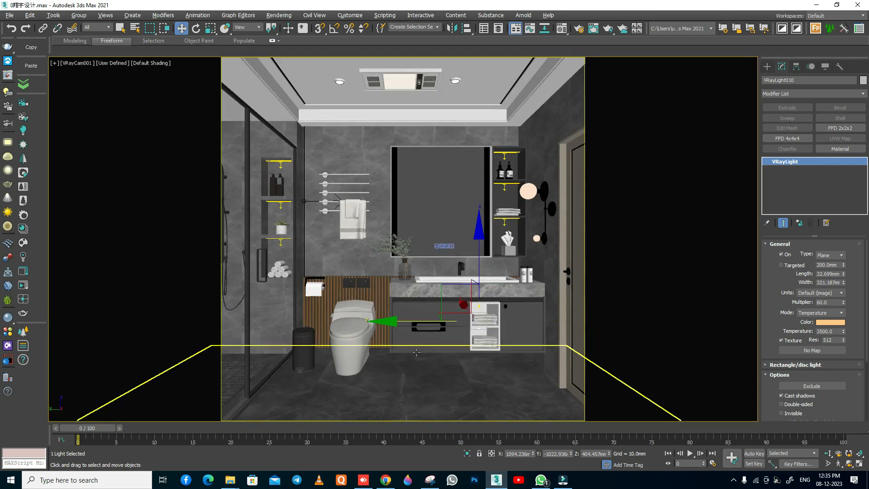
{"action": "left_click", "coordinate": [416, 352]}
{"action": "left_click", "coordinate": [523, 351]}
{"action": "left_click", "coordinate": [524, 351]}
{"action": "key", "text": "alt+q"}
{"action": "key", "text": "t"}
{"action": "scroll", "coordinate": [425, 346], "scroll_direction": "down", "scroll_amount": 3}
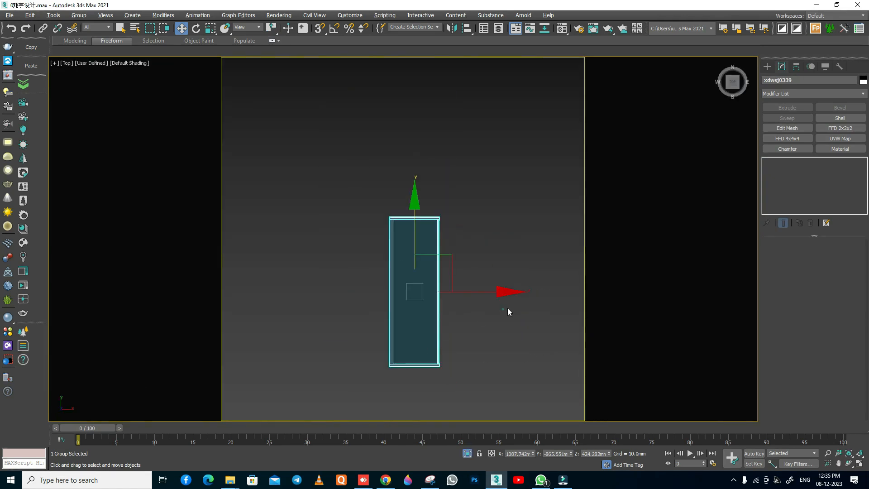
Draw a V-Ray plane light about 128 by 1360 mm along the vanity cabinet in the top wireframe view.
{"action": "left_click", "coordinate": [507, 298]}
{"action": "key", "text": "F3"}
{"action": "left_click", "coordinate": [767, 66]}
{"action": "left_click", "coordinate": [794, 120]}
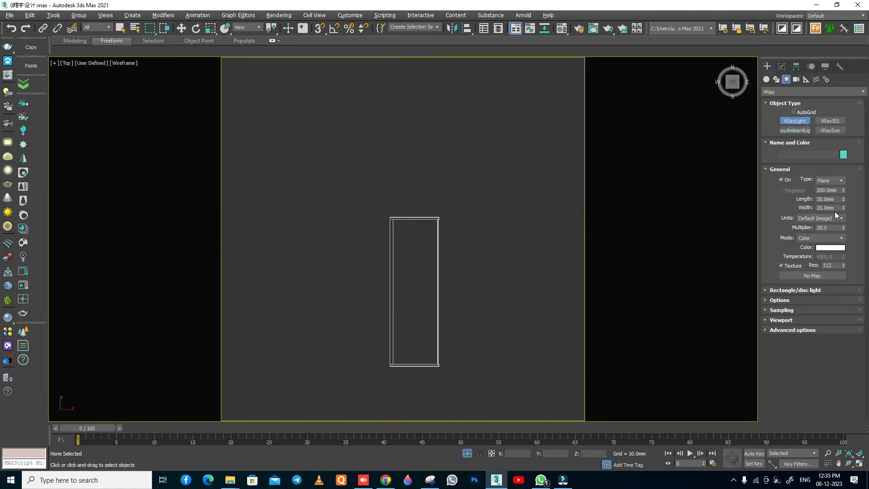
{"action": "left_click_drag", "start_coordinate": [400, 220], "coordinate": [413, 363]}
Move the new plane light vertically in the left view so it sits just beneath the vanity's underside.
{"action": "key", "text": "w"}
{"action": "key", "text": "l"}
{"action": "key", "text": "z"}
{"action": "scroll", "coordinate": [418, 338], "scroll_direction": "down", "scroll_amount": 3}
{"action": "middle_click_drag", "start_coordinate": [422, 173], "coordinate": [422, 223]}
{"action": "left_click_drag", "start_coordinate": [418, 223], "coordinate": [415, 185]}
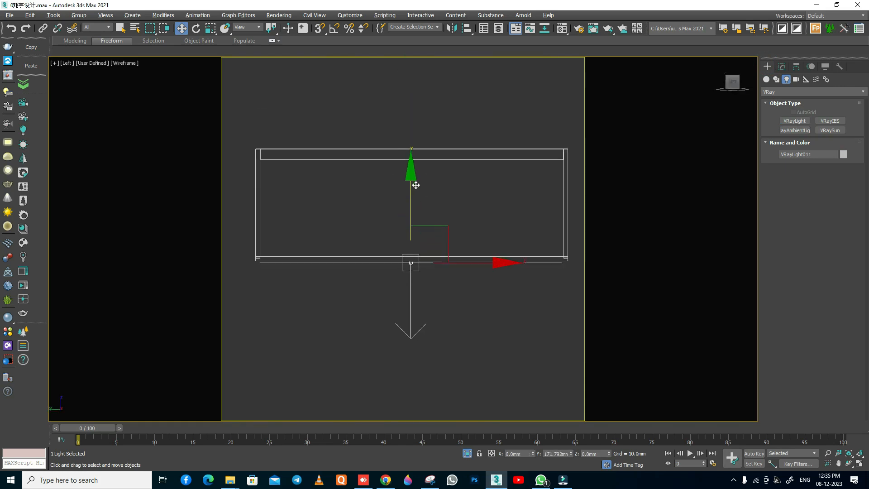
Widen the under-vanity light to about 1387 mm and set its color mode to Temperature at 3500.
{"action": "left_click", "coordinate": [782, 66]}
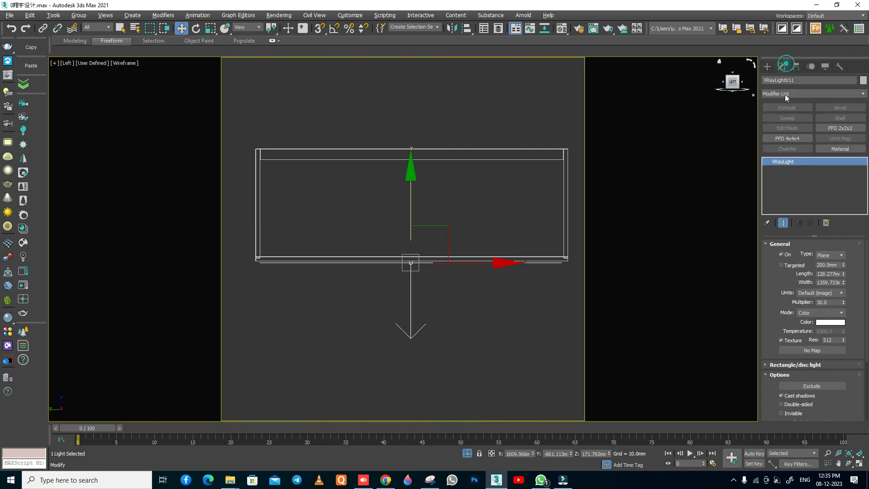
{"action": "left_click", "coordinate": [844, 281]}
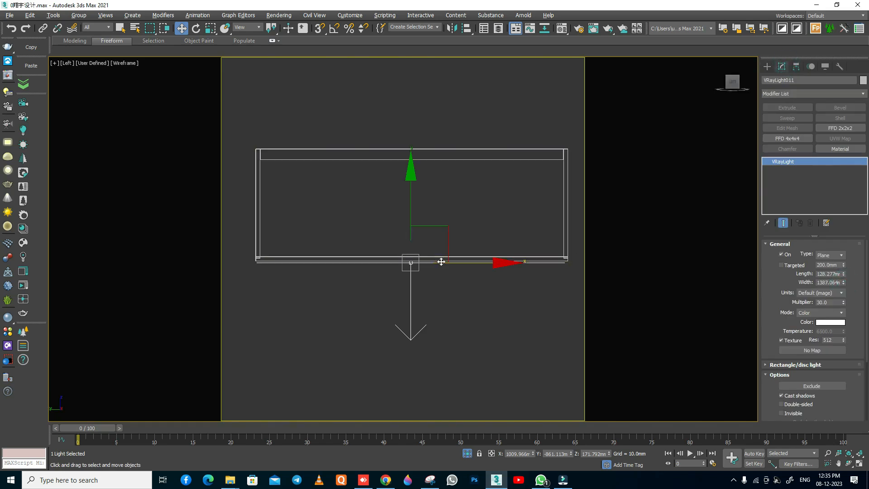
{"action": "left_click", "coordinate": [820, 312]}
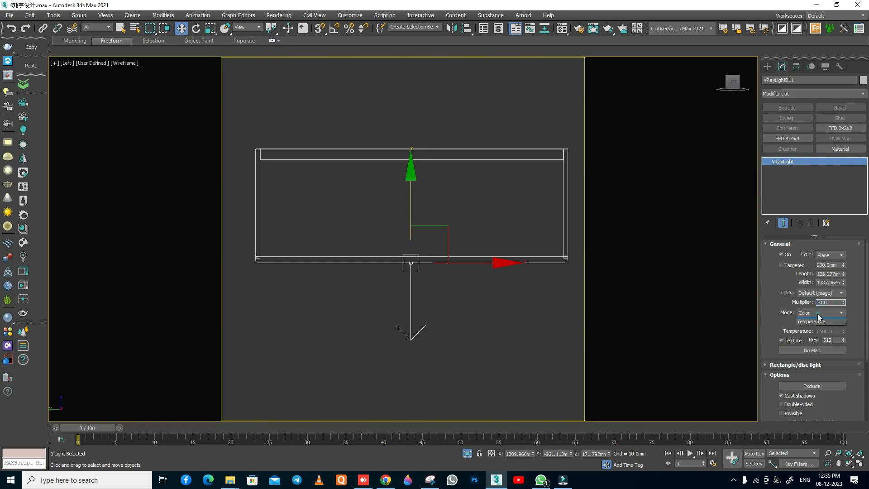
{"action": "left_click", "coordinate": [825, 329]}
{"action": "double_click", "coordinate": [827, 330]}
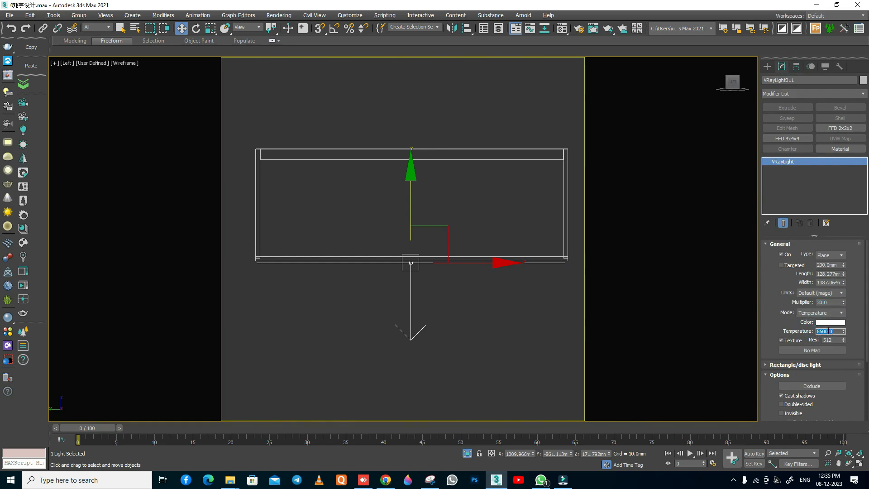
{"action": "key", "text": "Return"}
Make the under-vanity light invisible, check its placement from the top and return to the camera view of the full scene.
{"action": "scroll", "coordinate": [775, 322], "scroll_direction": "down", "scroll_amount": 3}
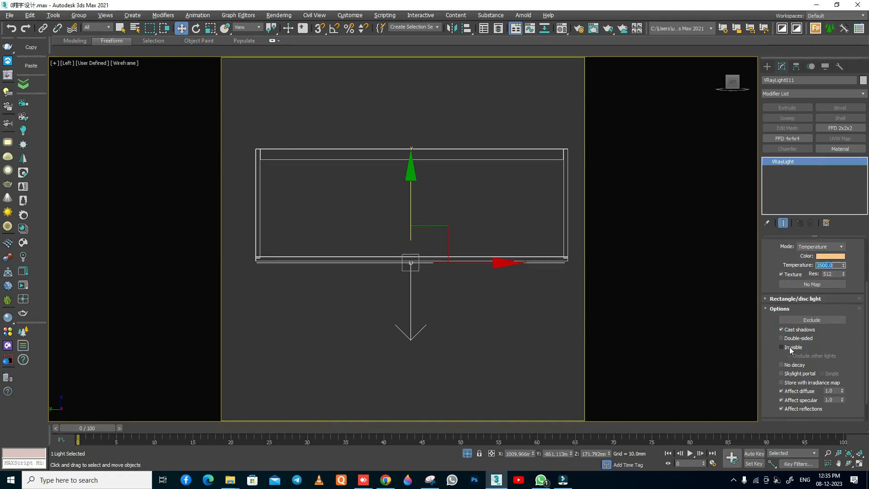
{"action": "left_click", "coordinate": [789, 346]}
{"action": "middle_click_drag", "start_coordinate": [441, 302], "coordinate": [428, 308]}
{"action": "key", "text": "t"}
{"action": "key", "text": "z"}
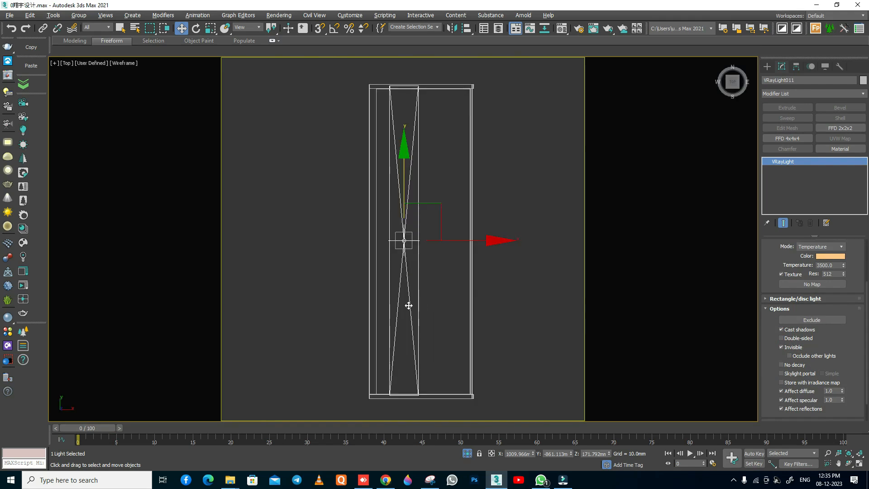
{"action": "key", "text": "c"}
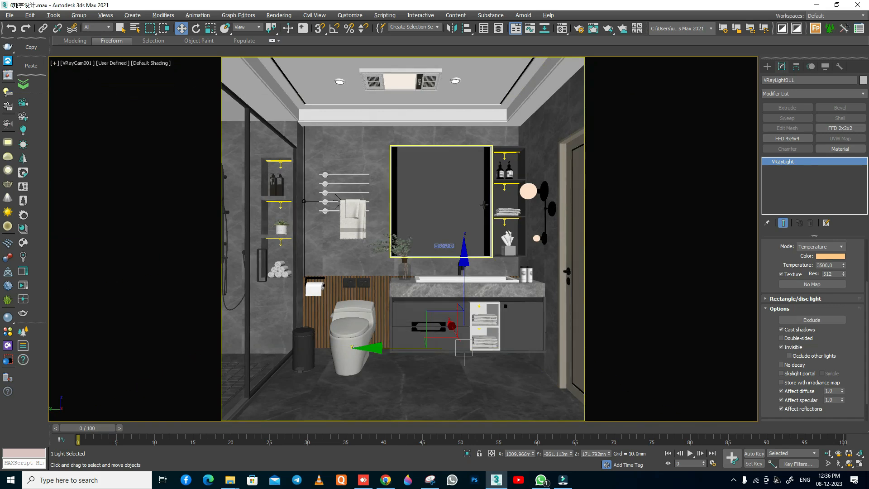
Examine the mirror cabinet and the ceiling edge above it from several angles.
{"action": "left_click", "coordinate": [456, 155]}
{"action": "key", "text": "z"}
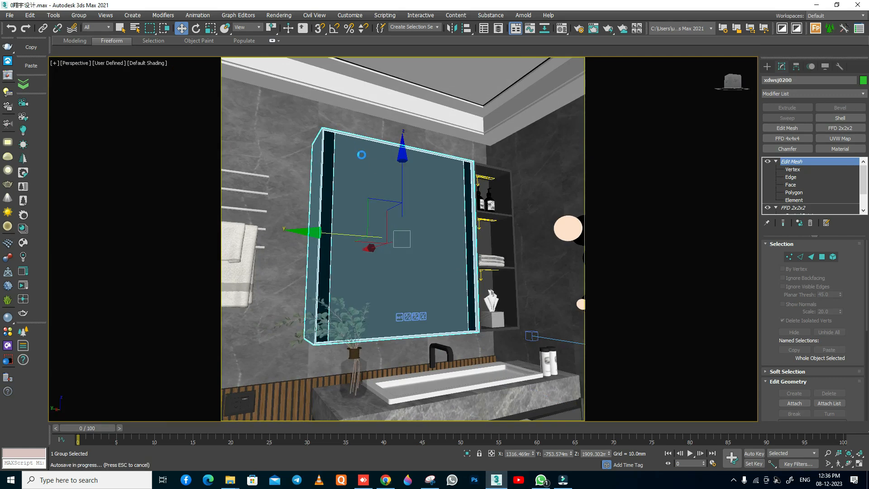
{"action": "scroll", "coordinate": [362, 155], "scroll_direction": "up", "scroll_amount": 3}
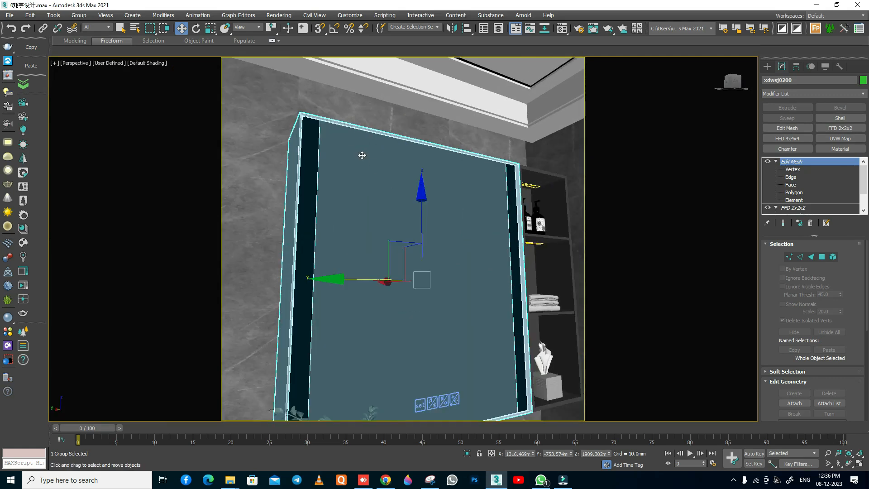
{"action": "middle_click_drag", "start_coordinate": [391, 316], "coordinate": [384, 228]}
{"action": "middle_click_drag", "start_coordinate": [460, 323], "coordinate": [312, 321], "text": "alt"}
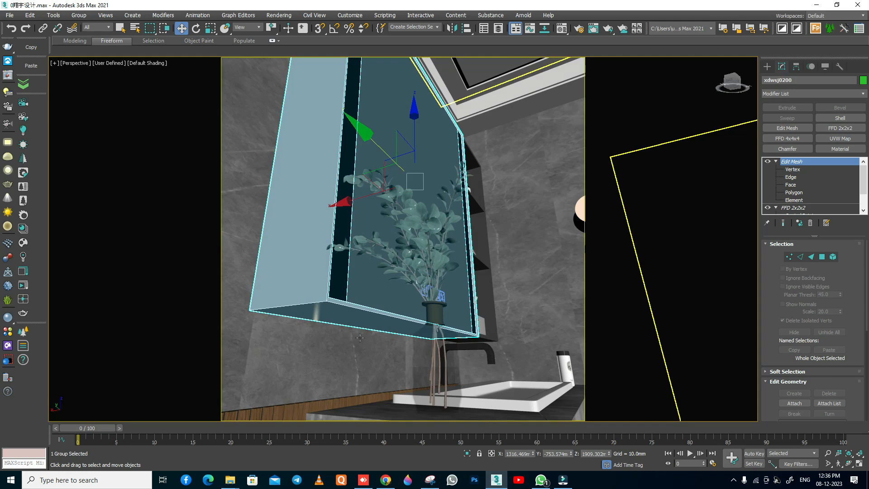
{"action": "middle_click_drag", "start_coordinate": [498, 337], "coordinate": [430, 356], "text": "alt"}
{"action": "mouse_move", "coordinate": [389, 65]}
{"action": "middle_mouse_down"}
{"action": "mouse_move", "coordinate": [442, 240]}
{"action": "mouse_move", "coordinate": [473, 217]}
{"action": "mouse_move", "coordinate": [433, 163]}
{"action": "middle_mouse_up"}
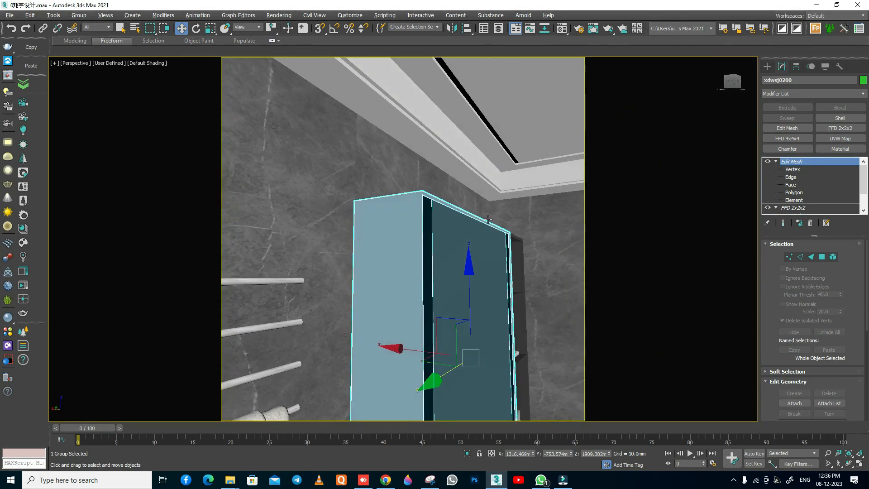
{"action": "left_click", "coordinate": [410, 130]}
Draw a narrow V-Ray plane light about 34 by 2339 mm along the mirror wall in the top wireframe view.
{"action": "key", "text": "t"}
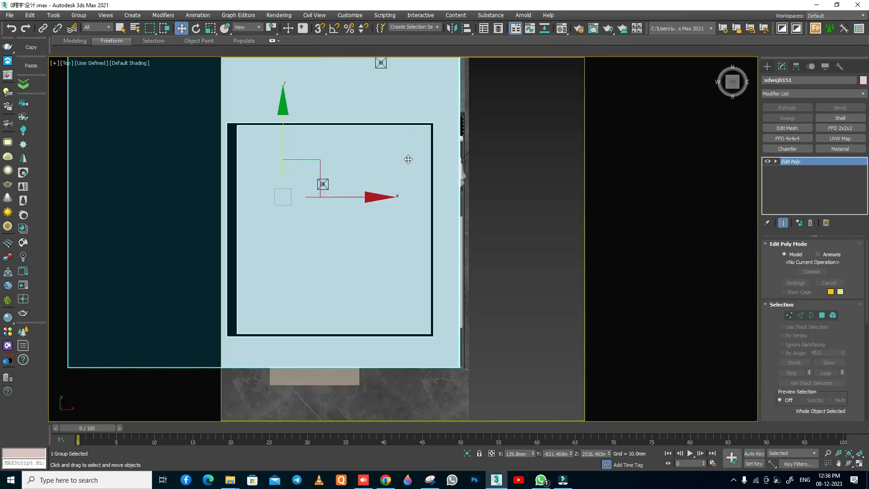
{"action": "key", "text": "F3"}
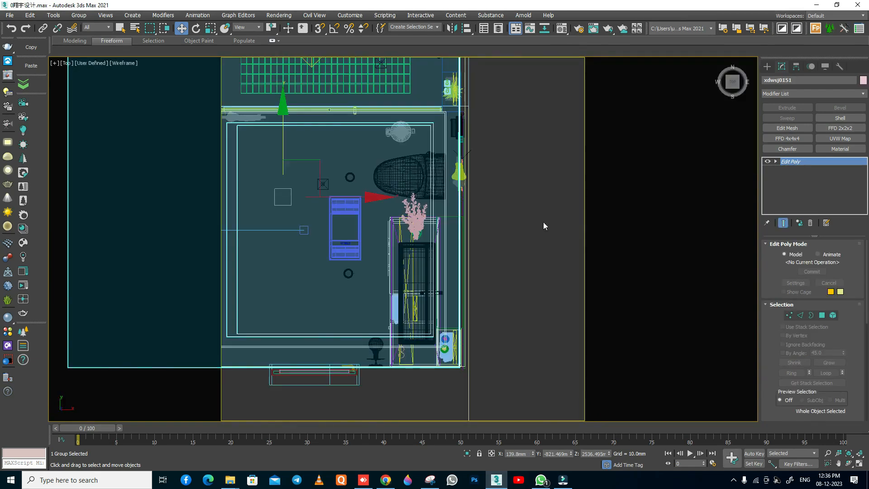
{"action": "left_click", "coordinate": [767, 66]}
{"action": "left_click", "coordinate": [788, 120]}
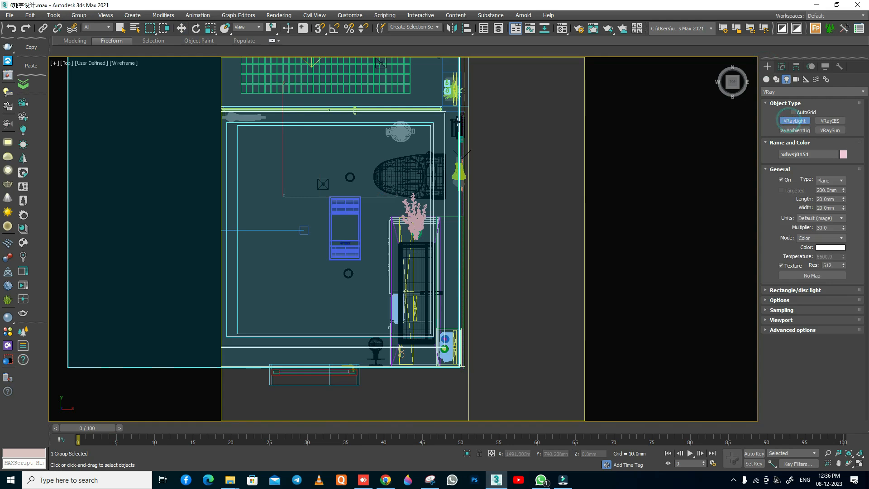
{"action": "left_click_drag", "start_coordinate": [450, 113], "coordinate": [452, 358]}
Raise the narrow wall light in the left view from floor level to just above the mirror.
{"action": "key", "text": "w"}
{"action": "key", "text": "l"}
{"action": "scroll", "coordinate": [373, 280], "scroll_direction": "down", "scroll_amount": 5}
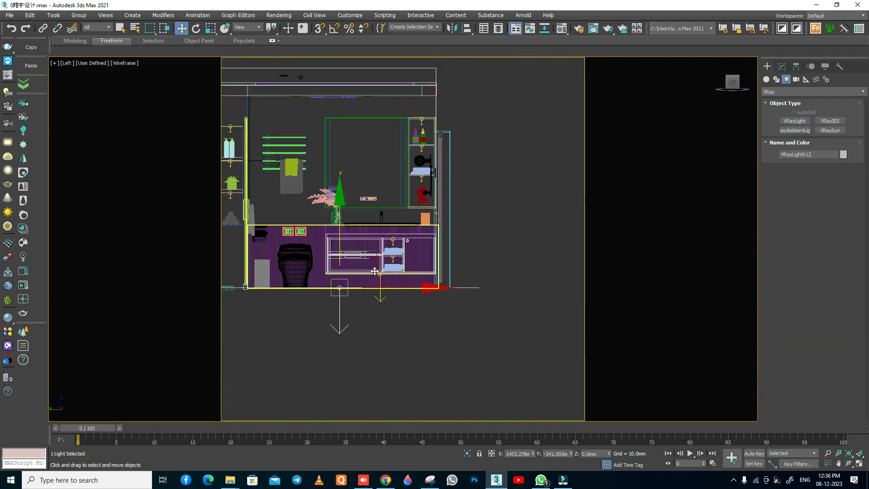
{"action": "left_click_drag", "start_coordinate": [346, 187], "coordinate": [348, 38]}
Position the wall light in the perspective view, close to the mirror wall and up against the ceiling edge.
{"action": "key", "text": "p"}
{"action": "mouse_move", "coordinate": [350, 159]}
{"action": "middle_mouse_down", "text": "alt"}
{"action": "mouse_move", "coordinate": [422, 240]}
{"action": "mouse_move", "coordinate": [405, 242]}
{"action": "mouse_move", "coordinate": [407, 229]}
{"action": "mouse_move", "coordinate": [393, 218]}
{"action": "mouse_move", "coordinate": [409, 233]}
{"action": "mouse_move", "coordinate": [392, 247]}
{"action": "middle_mouse_up", "text": "alt"}
{"action": "key", "text": "F3"}
{"action": "scroll", "coordinate": [403, 218], "scroll_direction": "up", "scroll_amount": 5}
{"action": "middle_click_drag", "start_coordinate": [404, 217], "coordinate": [426, 194], "text": "alt"}
{"action": "scroll", "coordinate": [431, 196], "scroll_direction": "down", "scroll_amount": 2}
{"action": "left_click_drag", "start_coordinate": [388, 189], "coordinate": [332, 218]}
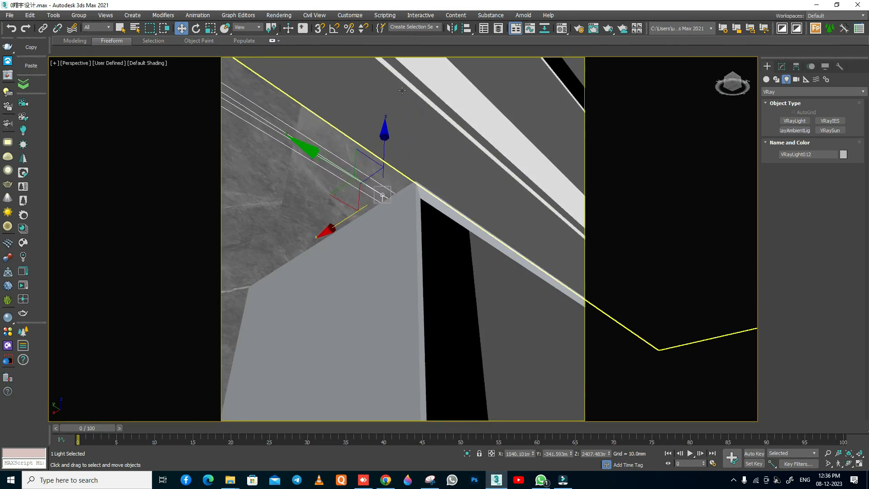
{"action": "left_click_drag", "start_coordinate": [387, 138], "coordinate": [387, 114]}
{"action": "middle_click_drag", "start_coordinate": [470, 183], "coordinate": [491, 212], "text": "alt"}
{"action": "middle_click_drag", "start_coordinate": [410, 248], "coordinate": [403, 254], "text": "alt"}
{"action": "middle_click_drag", "start_coordinate": [419, 177], "coordinate": [385, 190], "text": "alt"}
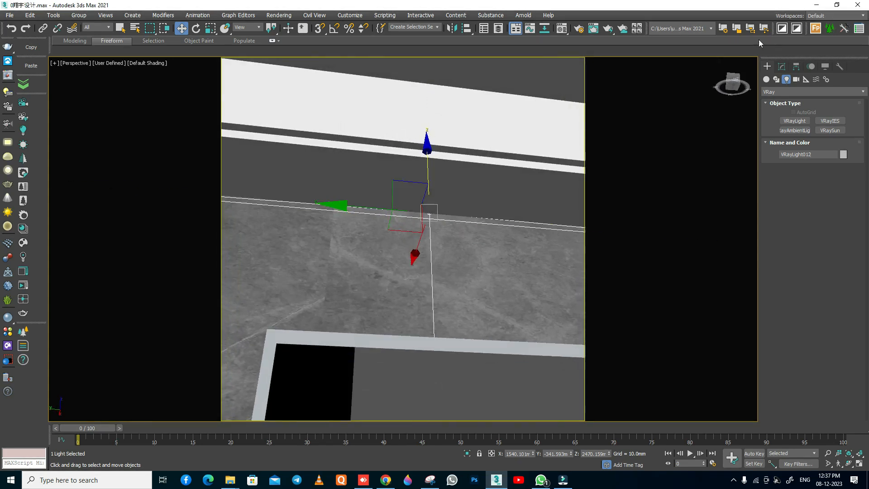
Set the wall light's multiplier to 60 and its color mode to Temperature at 3500.
{"action": "left_click", "coordinate": [782, 68]}
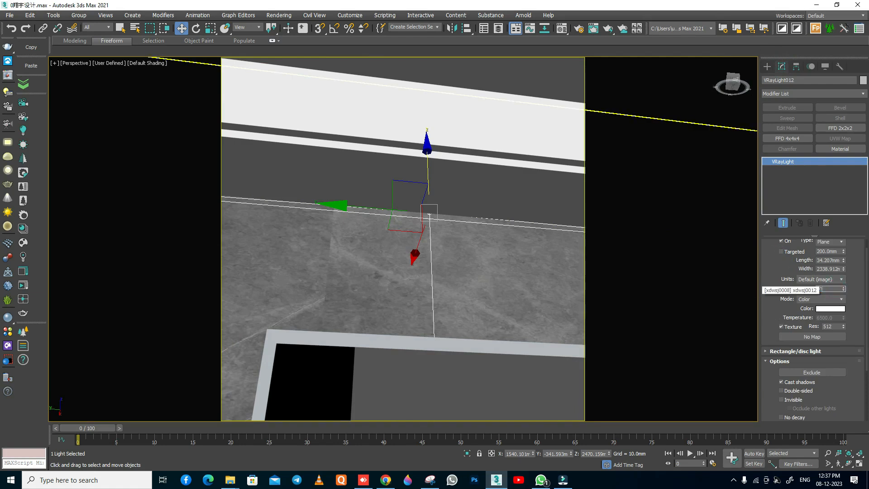
{"action": "left_click", "coordinate": [810, 298]}
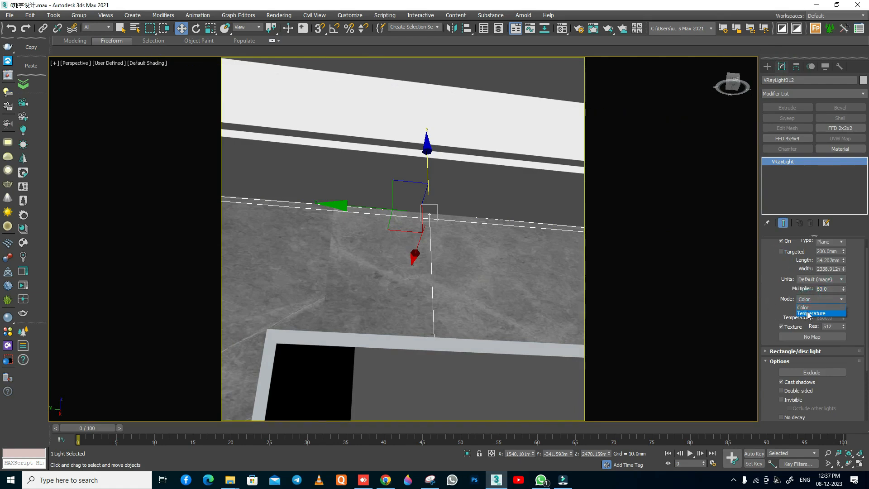
{"action": "double_click", "coordinate": [832, 317]}
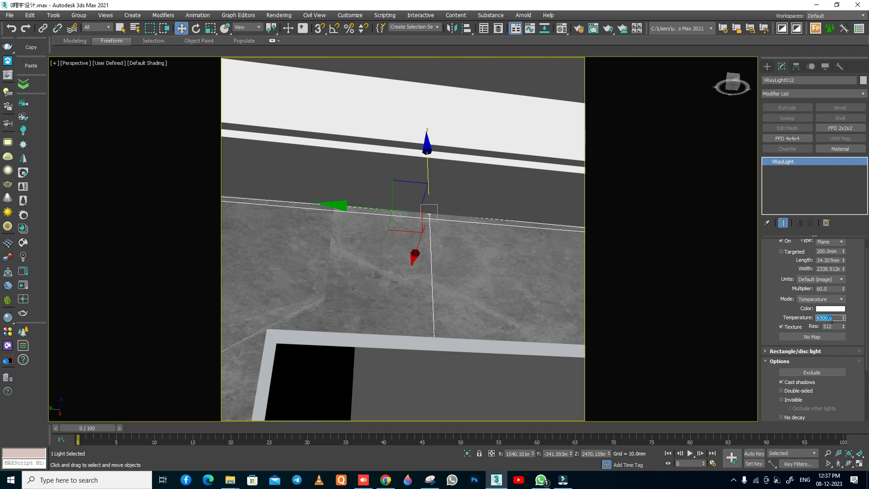
{"action": "type", "text": "3500"}
{"action": "key", "text": "Return"}
Make the wall light invisible and deselect it in the shaded camera view.
{"action": "scroll", "coordinate": [775, 308], "scroll_direction": "down", "scroll_amount": 3}
{"action": "left_click", "coordinate": [781, 331]}
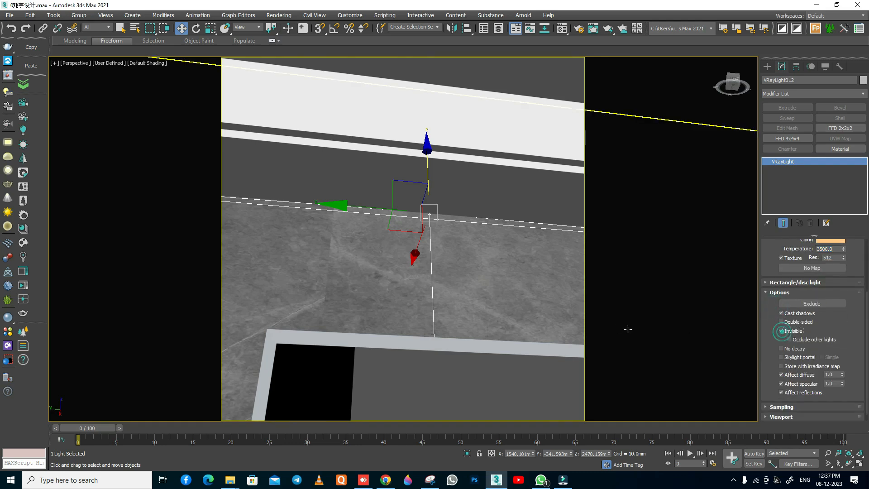
{"action": "key", "text": "c"}
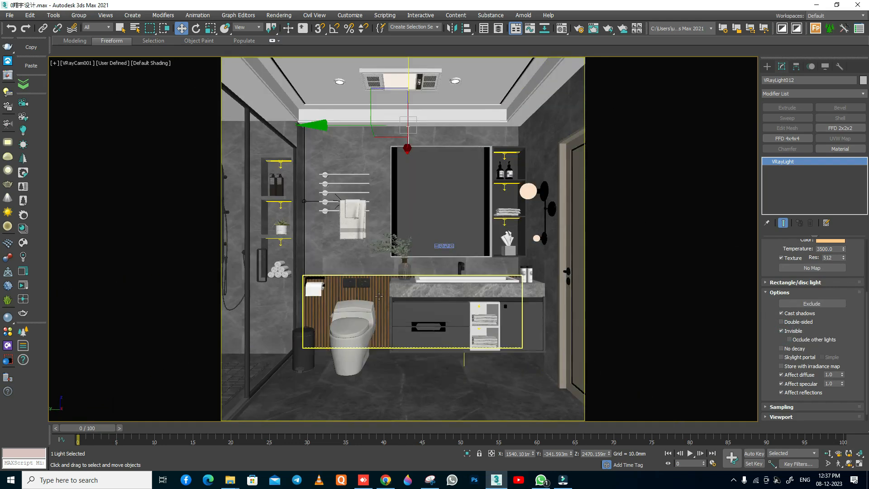
{"action": "key", "text": "F3"}
{"action": "left_click", "coordinate": [352, 151]}
{"action": "key", "text": "F3"}
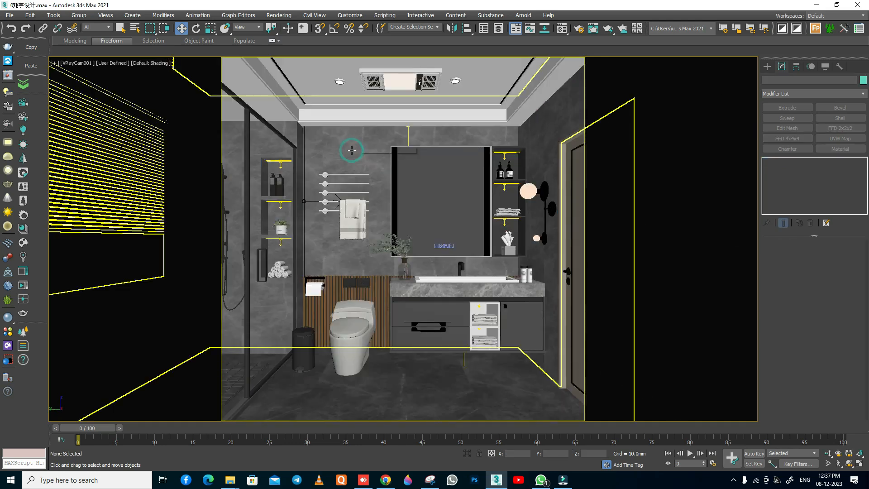
Test-render the camera view and examine the lighting around the mirror and beneath the vanity.
{"action": "left_click", "coordinate": [8, 76]}
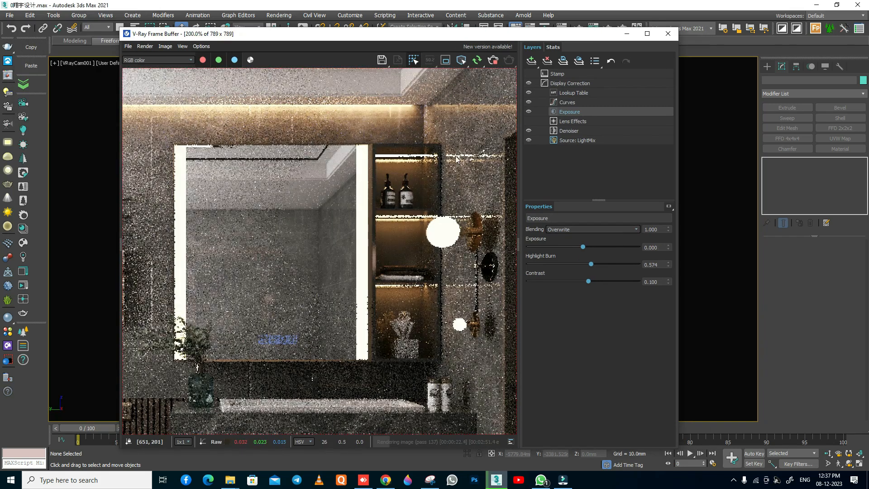
{"action": "middle_click_drag", "start_coordinate": [378, 329], "coordinate": [395, 293]}
{"action": "scroll", "coordinate": [396, 292], "scroll_direction": "down", "scroll_amount": 1}
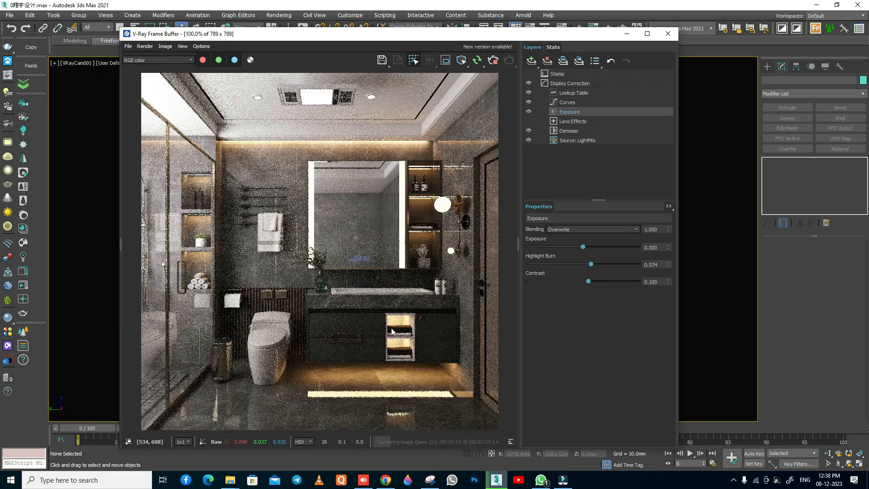
{"action": "scroll", "coordinate": [405, 402], "scroll_direction": "up", "scroll_amount": 1}
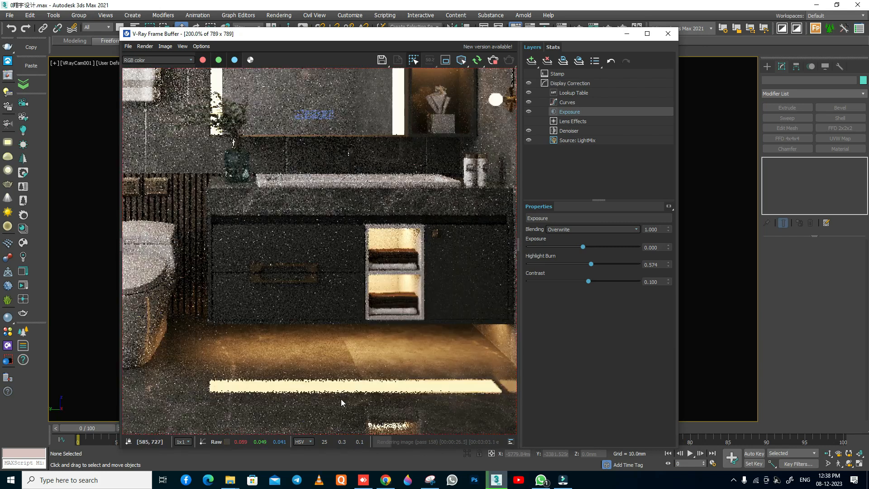
{"action": "middle_click_drag", "start_coordinate": [381, 356], "coordinate": [383, 291]}
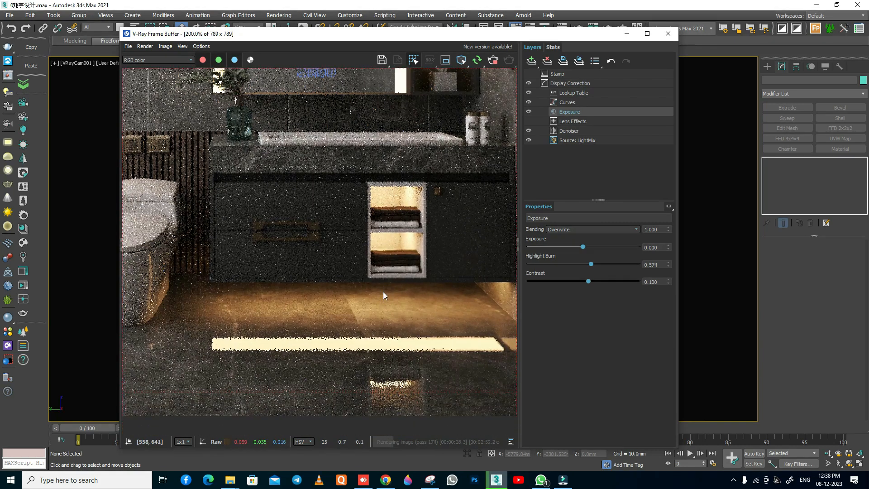
{"action": "scroll", "coordinate": [436, 330], "scroll_direction": "down", "scroll_amount": 1}
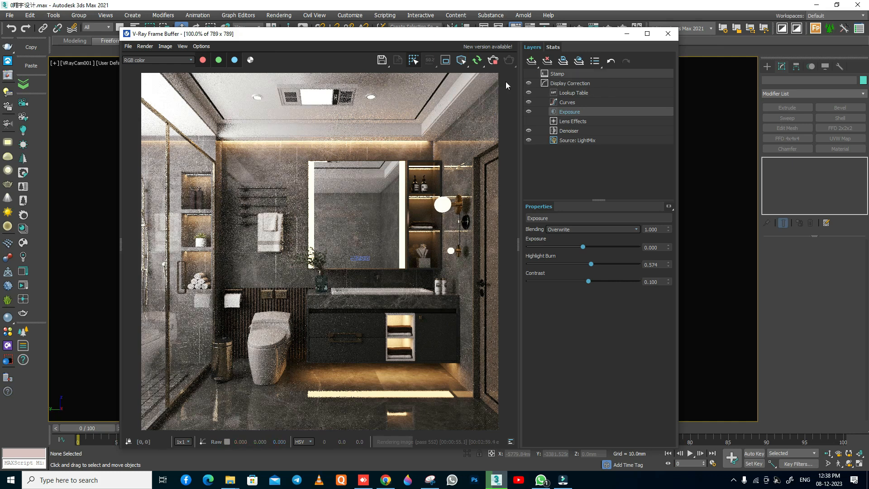
{"action": "left_click", "coordinate": [493, 60]}
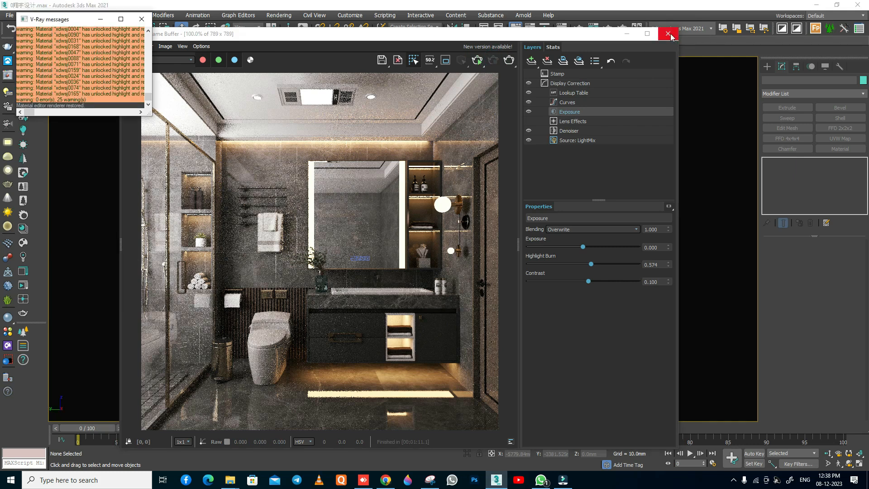
{"action": "left_click", "coordinate": [668, 34]}
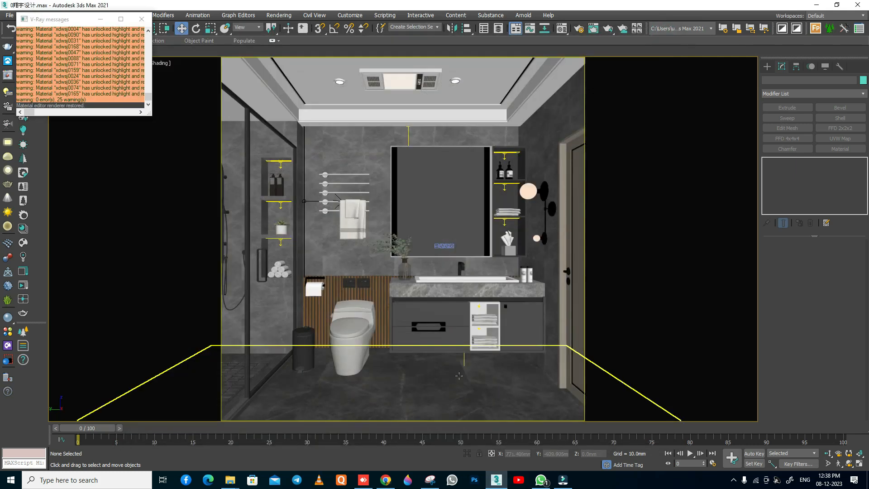
Set the multiplier of the light beneath the vanity to 10 and start an interactive render of the camera view.
{"action": "key", "text": "F3"}
{"action": "left_click", "coordinate": [464, 362]}
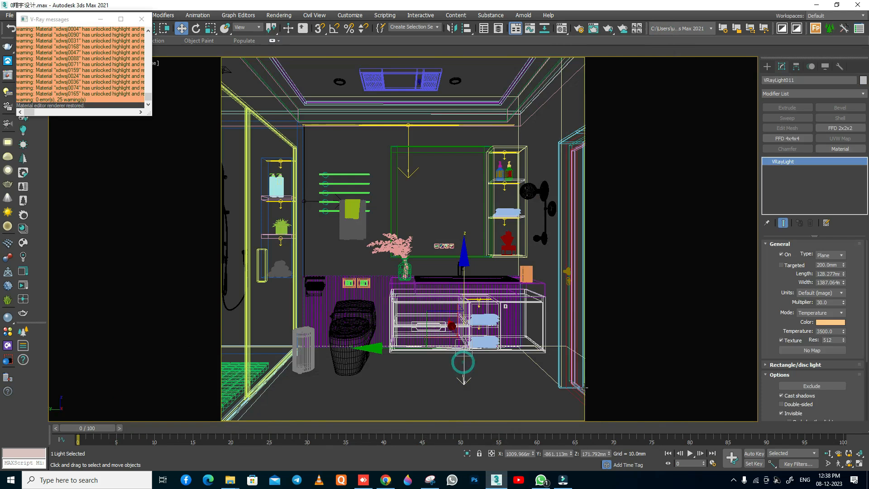
{"action": "left_click", "coordinate": [836, 302]}
{"action": "type", "text": "10"}
{"action": "key", "text": "Return"}
{"action": "left_click", "coordinate": [7, 60]}
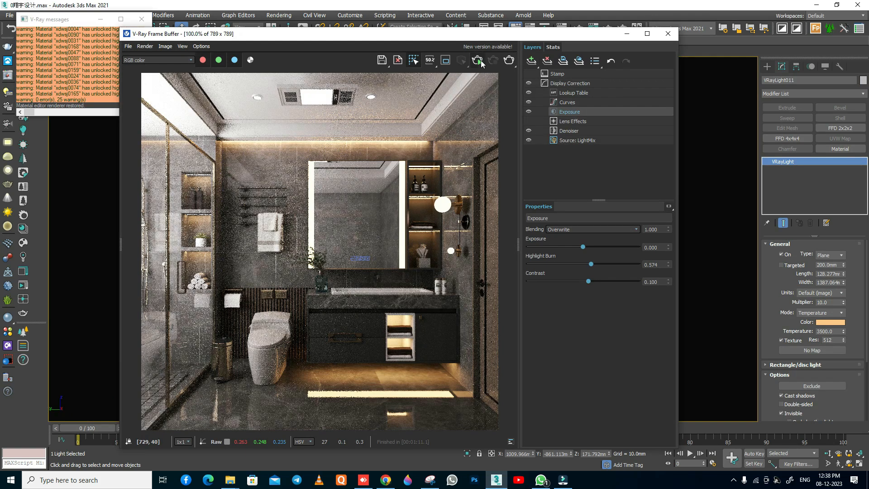
{"action": "left_click", "coordinate": [481, 63]}
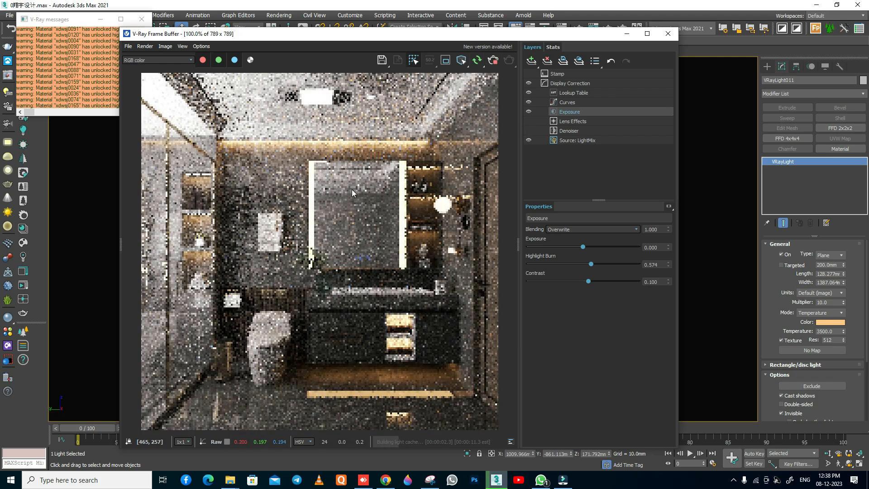
Set the under-vanity light's multiplier to 30, and try a narrower width before undoing that width change.
{"action": "double_click", "coordinate": [823, 302]}
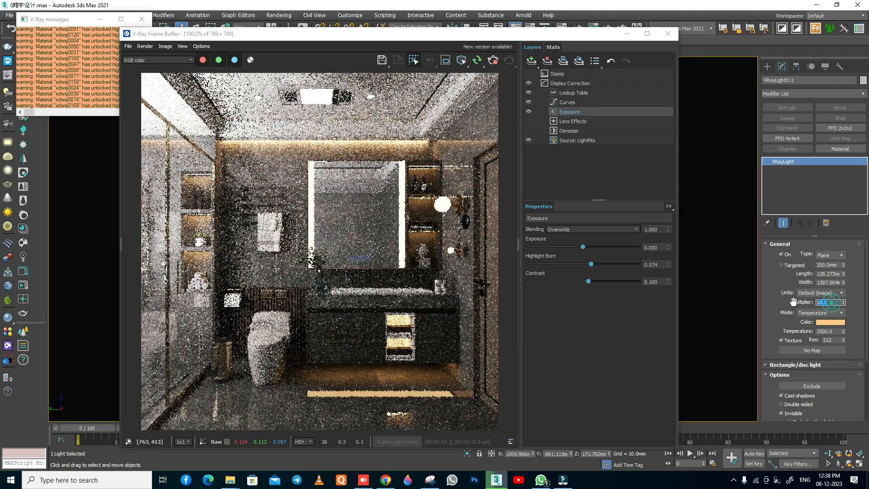
{"action": "type", "text": "30"}
{"action": "key", "text": "Return"}
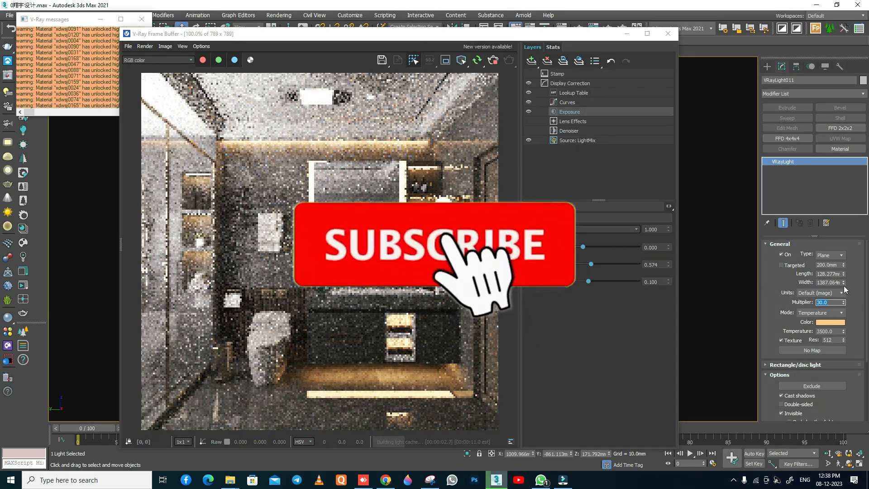
{"action": "left_click_drag", "start_coordinate": [844, 283], "coordinate": [843, 295]}
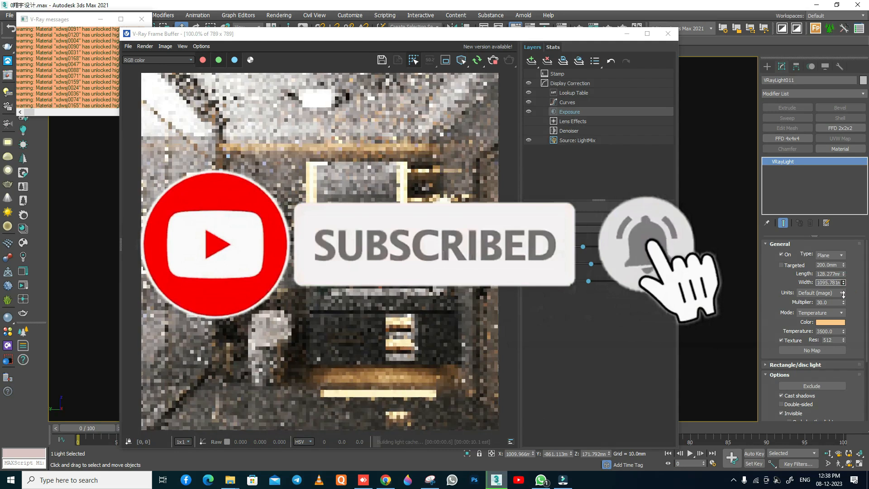
{"action": "key", "text": "ctrl+z"}
Try lengths of 20 and 50 mm for the under-vanity light and set its length to 100 mm.
{"action": "double_click", "coordinate": [831, 274]}
{"action": "left_click_drag", "start_coordinate": [843, 275], "coordinate": [844, 267]}
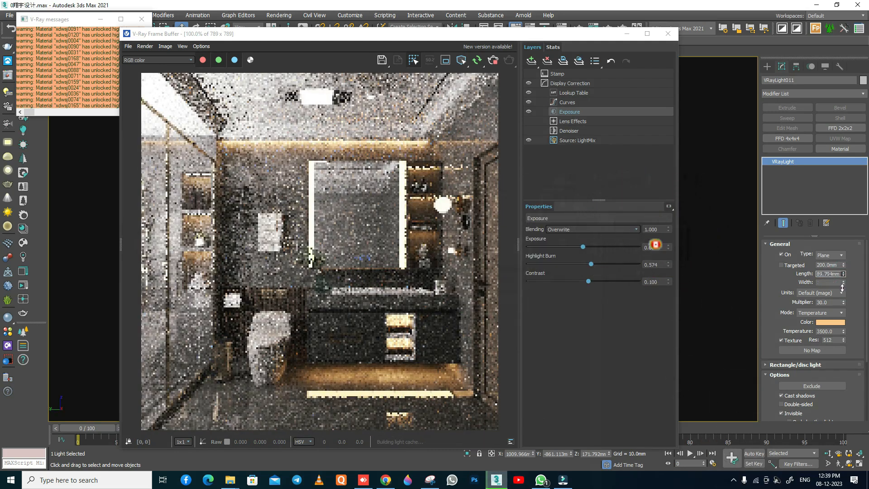
{"action": "double_click", "coordinate": [828, 274]}
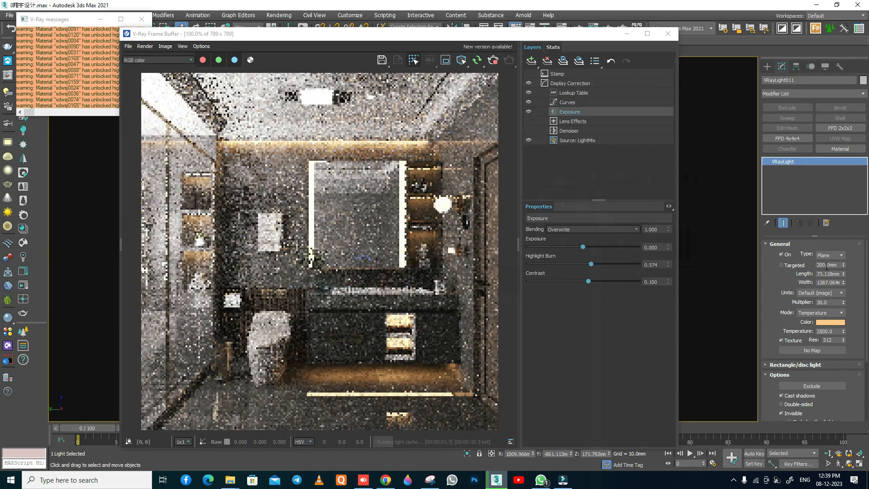
{"action": "type", "text": "20"}
{"action": "key", "text": "Return"}
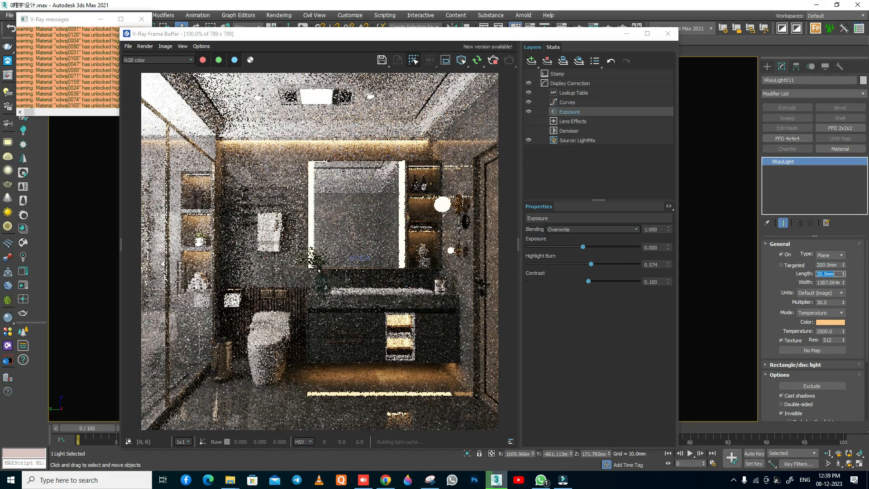
{"action": "type", "text": "50"}
{"action": "key", "text": "Return"}
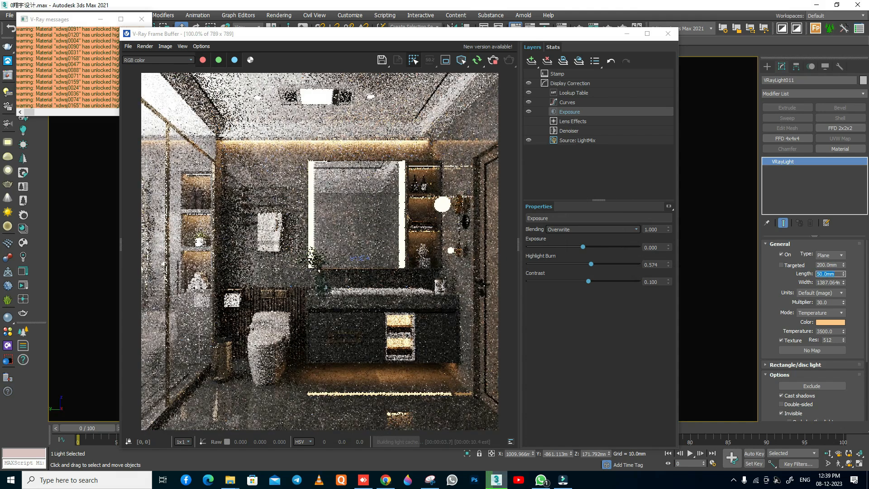
{"action": "type", "text": "100"}
{"action": "key", "text": "Return"}
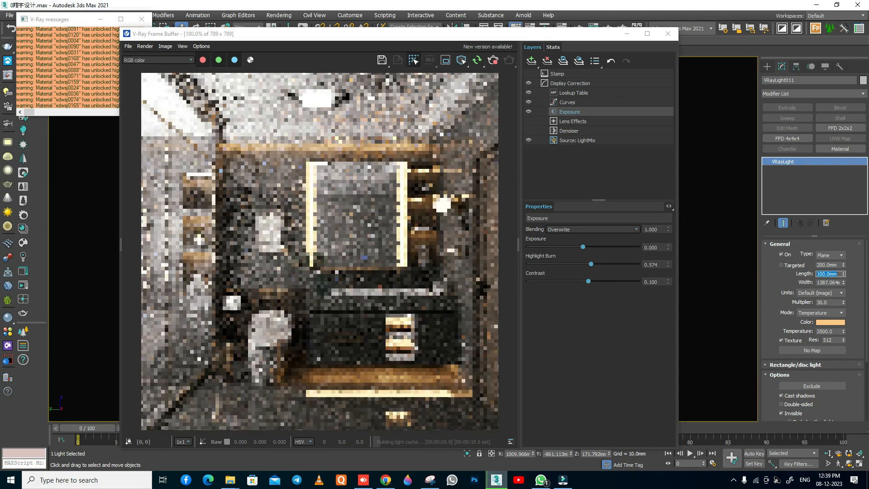
Turn off Affect reflections and Affect specular for the light beneath the vanity.
{"action": "left_click_drag", "start_coordinate": [781, 319], "coordinate": [781, 227]}
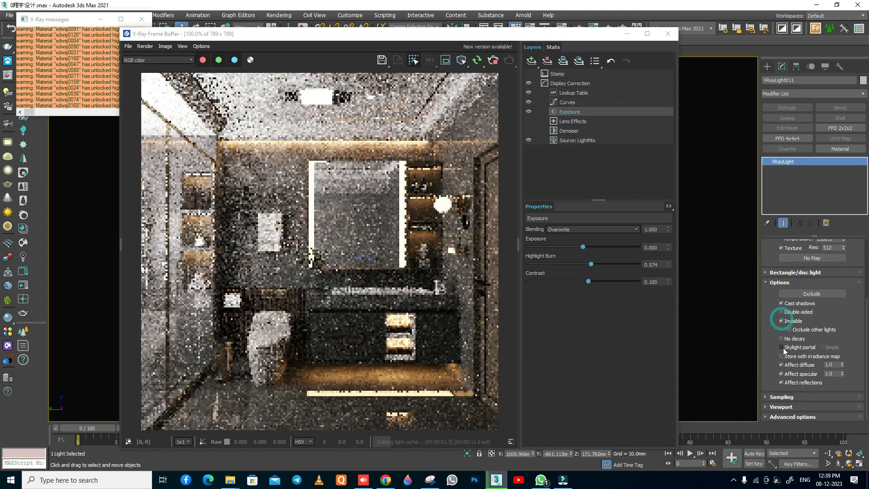
{"action": "left_click", "coordinate": [788, 383]}
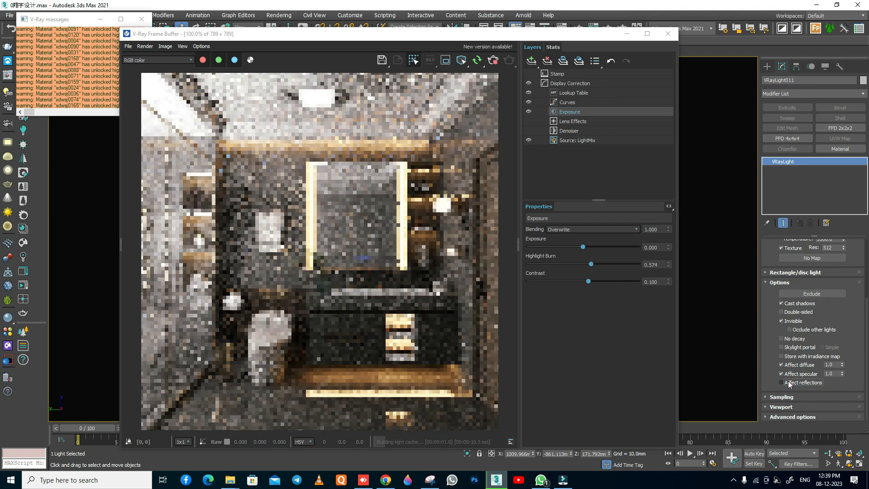
{"action": "left_click", "coordinate": [782, 372]}
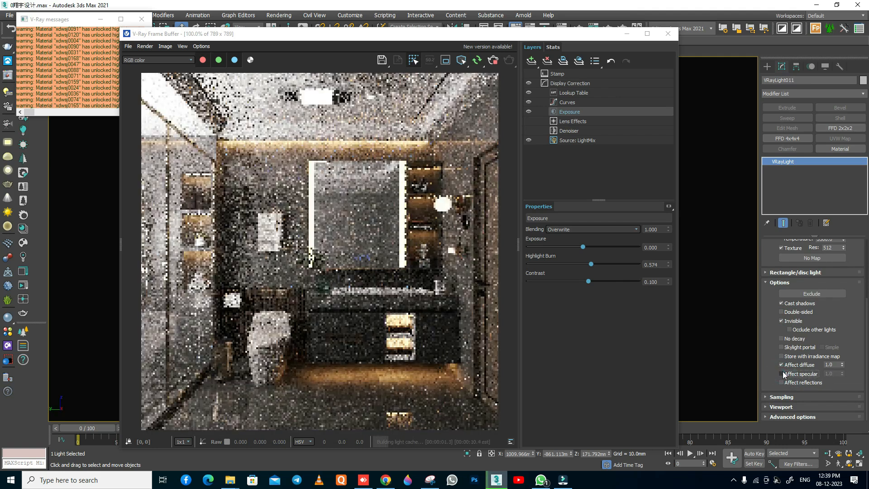
{"action": "left_click", "coordinate": [783, 372]}
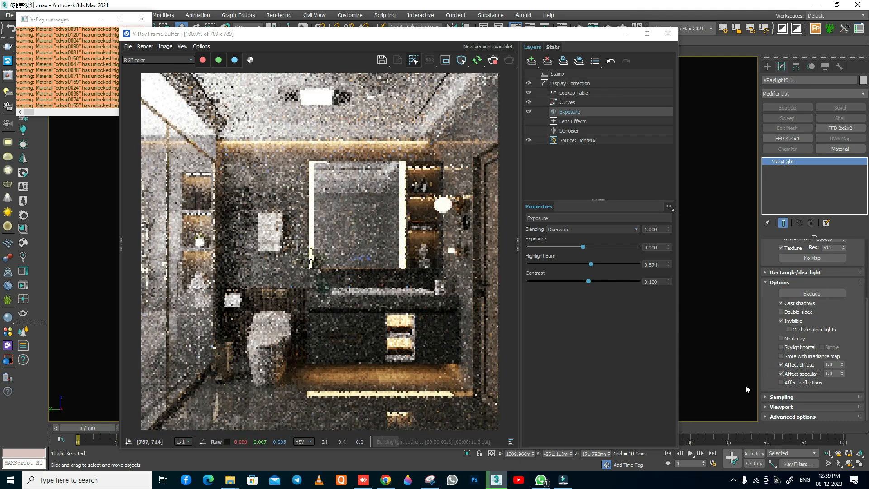
{"action": "left_click", "coordinate": [785, 374]}
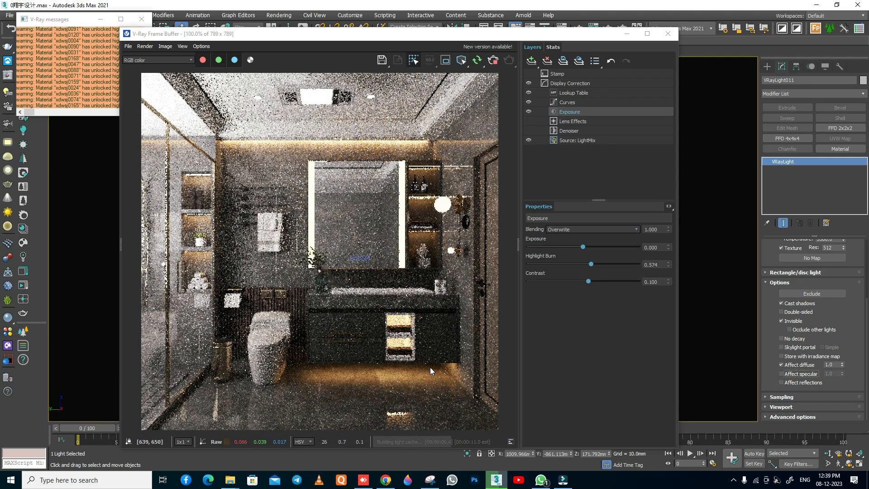
Try turning off Affect specular on the large plane light and turn it back on.
{"action": "left_click_drag", "start_coordinate": [490, 38], "coordinate": [256, 46]}
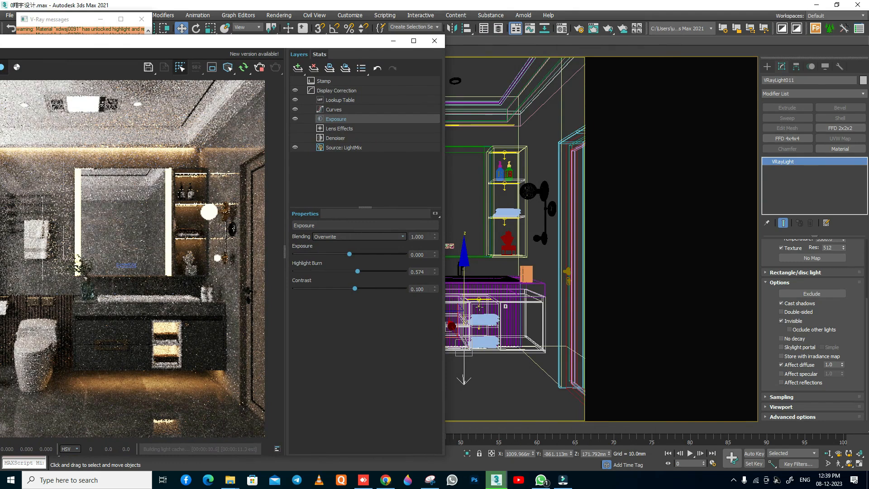
{"action": "left_click", "coordinate": [492, 339]}
{"action": "left_click", "coordinate": [791, 374]}
{"action": "left_click_drag", "start_coordinate": [260, 46], "coordinate": [355, 34]}
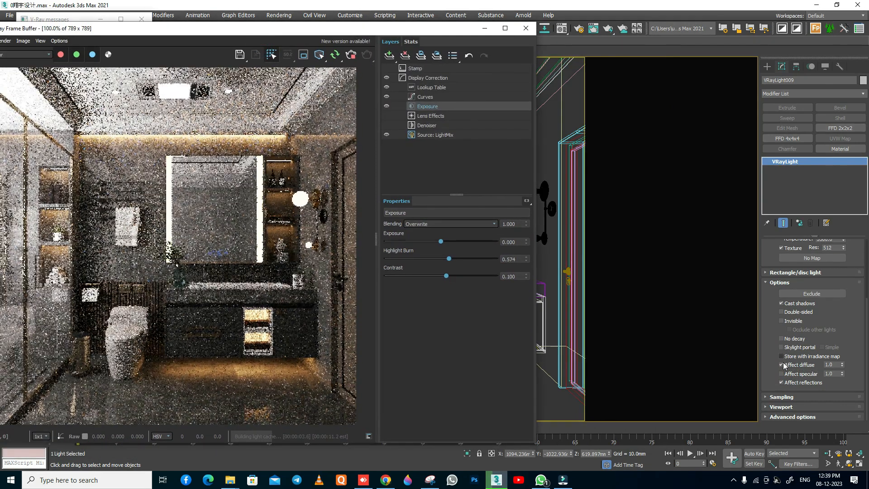
{"action": "left_click", "coordinate": [786, 376]}
{"action": "left_click", "coordinate": [781, 374]}
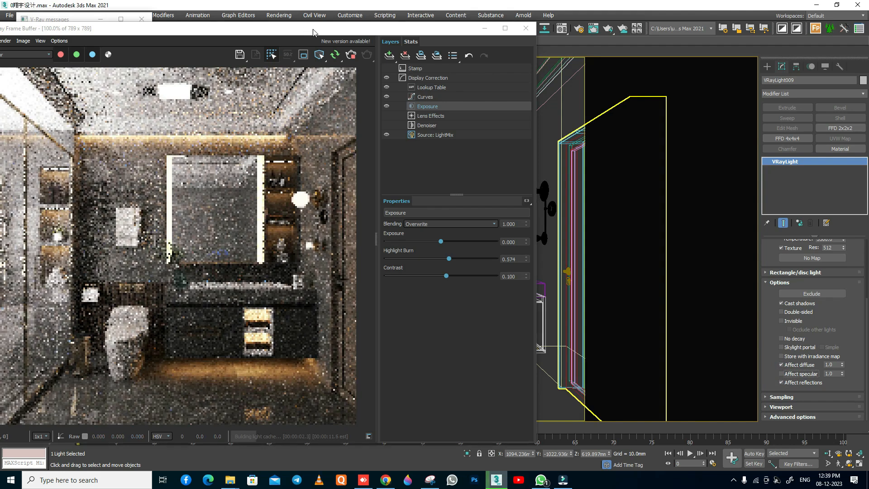
Stop the interactive render and close the frame buffer.
{"action": "left_click_drag", "start_coordinate": [310, 29], "coordinate": [401, 29]}
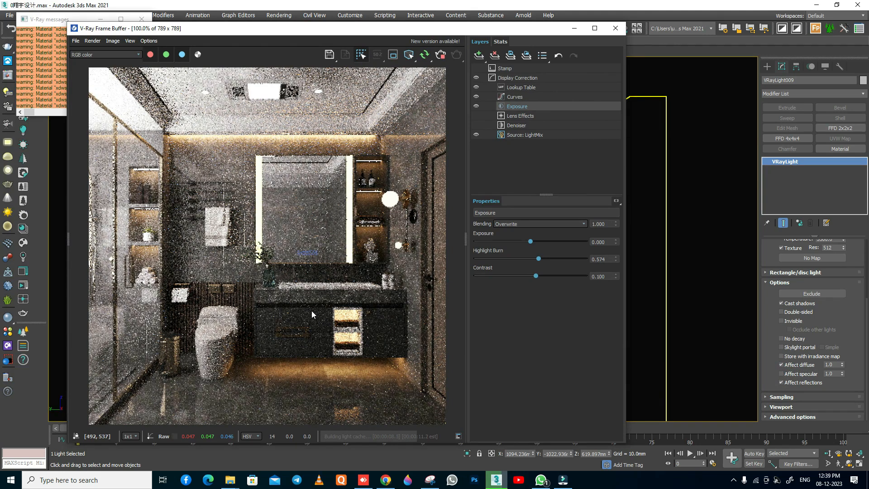
{"action": "left_click", "coordinate": [445, 55]}
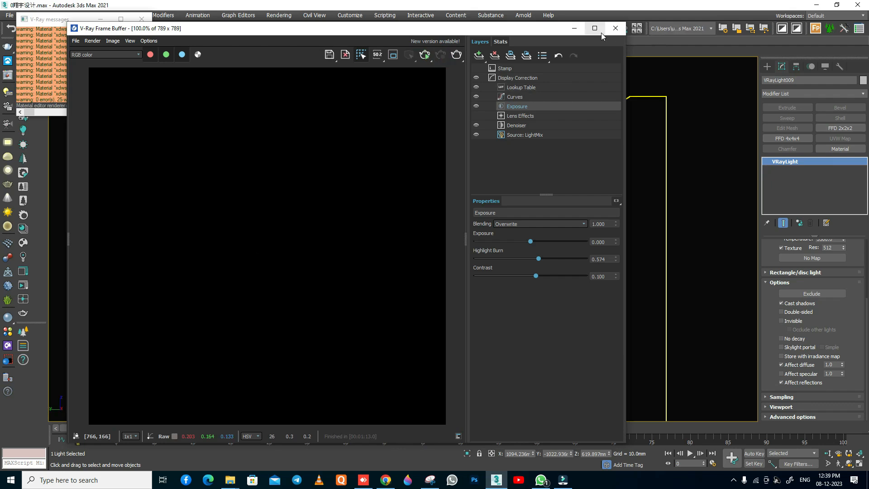
{"action": "left_click", "coordinate": [615, 28]}
Select the two round ceiling downlights in the camera view, leaving out the ceiling vent panel.
{"action": "left_click", "coordinate": [370, 122]}
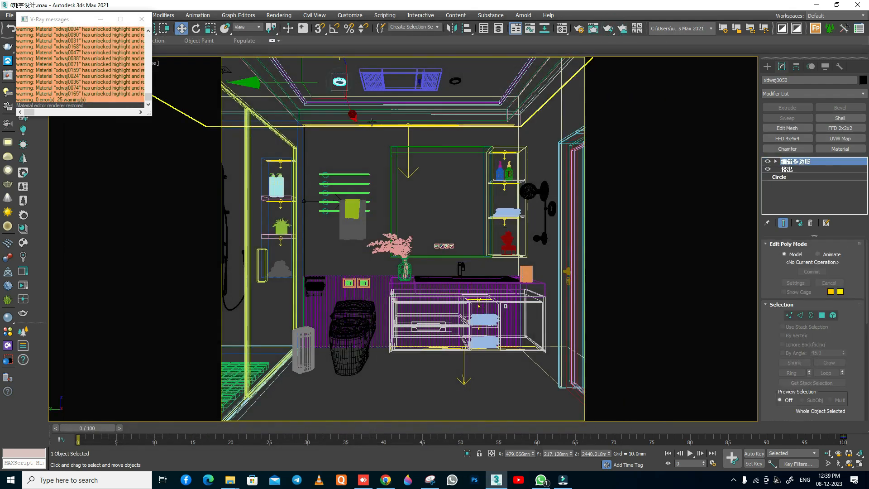
{"action": "key", "text": "F3"}
{"action": "left_click", "coordinate": [403, 82], "text": "ctrl"}
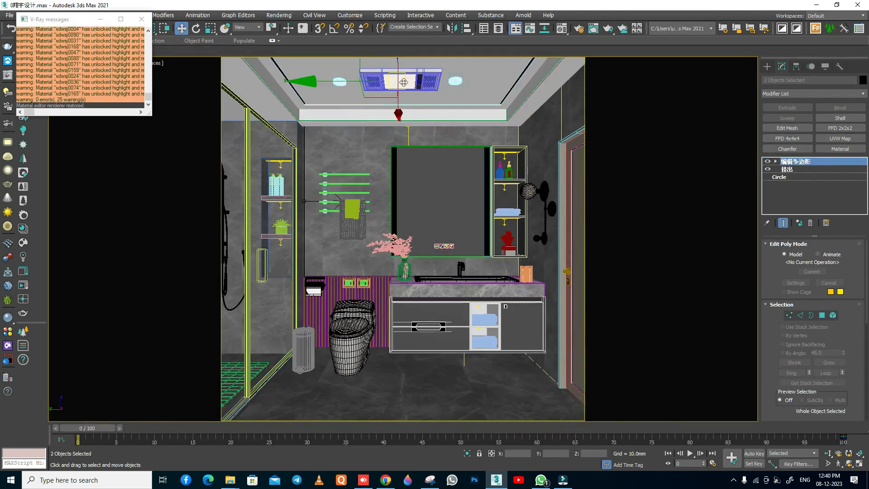
{"action": "left_click", "coordinate": [403, 82], "text": "ctrl"}
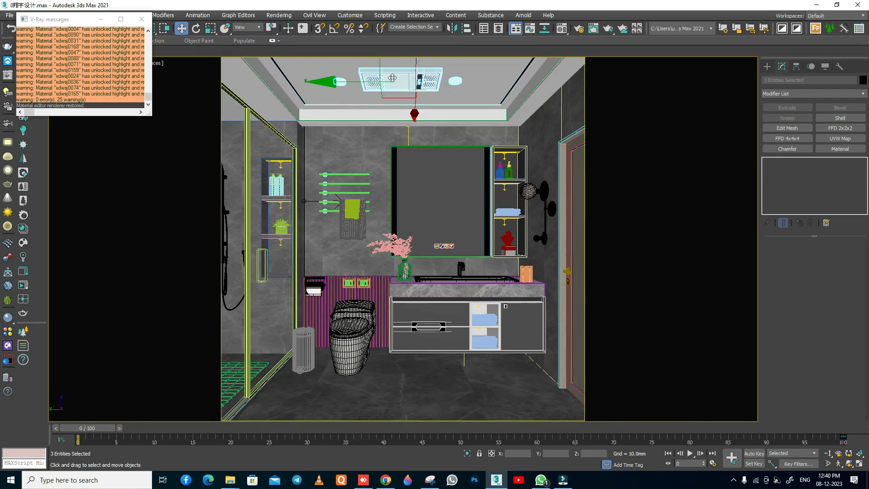
{"action": "left_click", "coordinate": [461, 83]}
{"action": "key", "text": "F3"}
{"action": "left_click", "coordinate": [339, 79], "text": "ctrl"}
Isolate the two selected downlights in the wireframe top view and clear the selection.
{"action": "key", "text": "t"}
{"action": "key", "text": "z"}
{"action": "scroll", "coordinate": [463, 219], "scroll_direction": "down", "scroll_amount": 6}
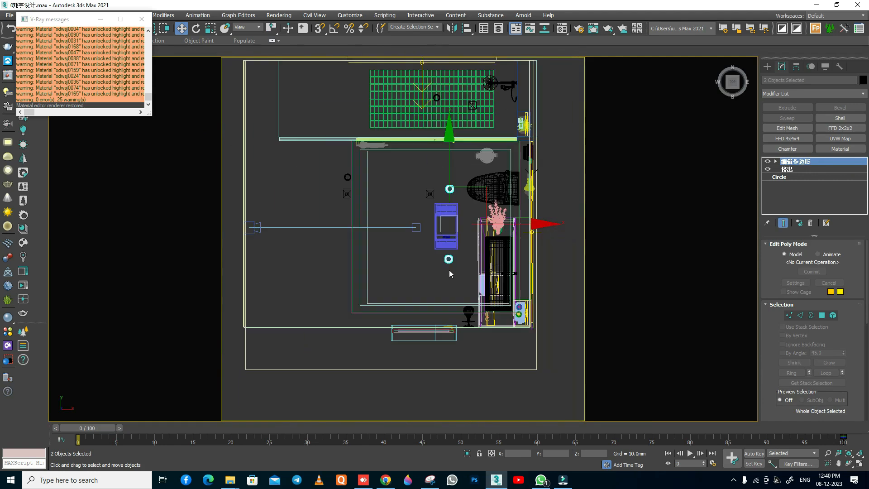
{"action": "key", "text": "c"}
{"action": "key", "text": "F3"}
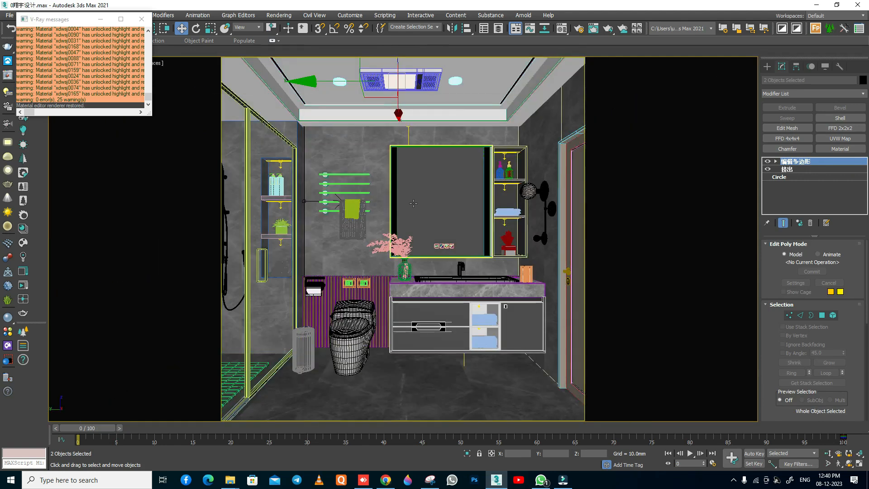
{"action": "key", "text": "alt+t"}
{"action": "key", "text": "Escape"}
{"action": "key", "text": "t"}
{"action": "scroll", "coordinate": [428, 236], "scroll_direction": "down", "scroll_amount": 2}
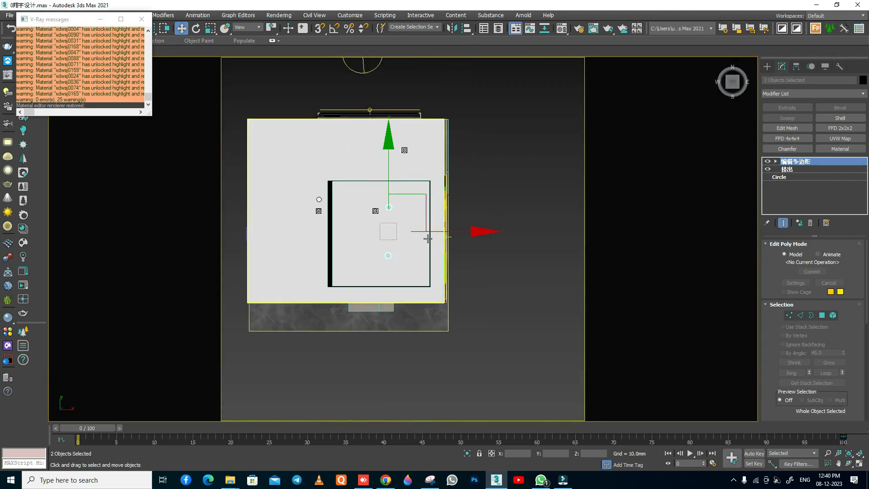
{"action": "key", "text": "F3"}
{"action": "scroll", "coordinate": [410, 181], "scroll_direction": "up", "scroll_amount": 1}
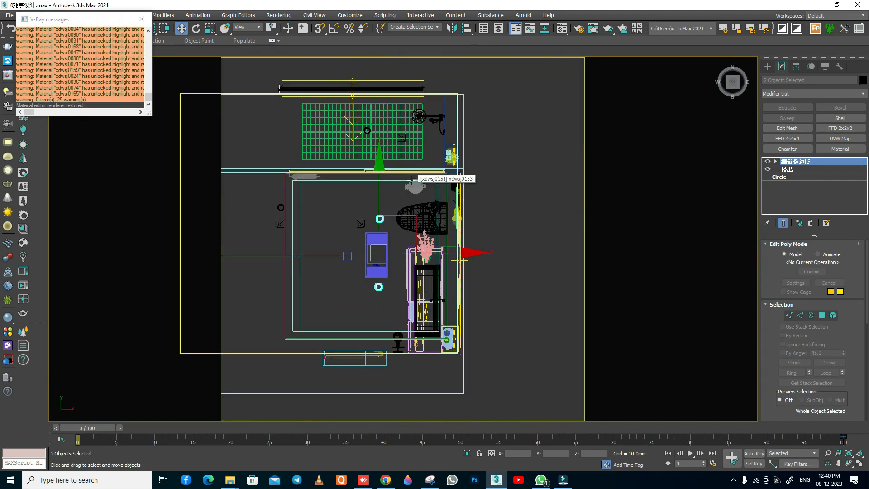
{"action": "key", "text": "alt+q"}
{"action": "left_click", "coordinate": [532, 272]}
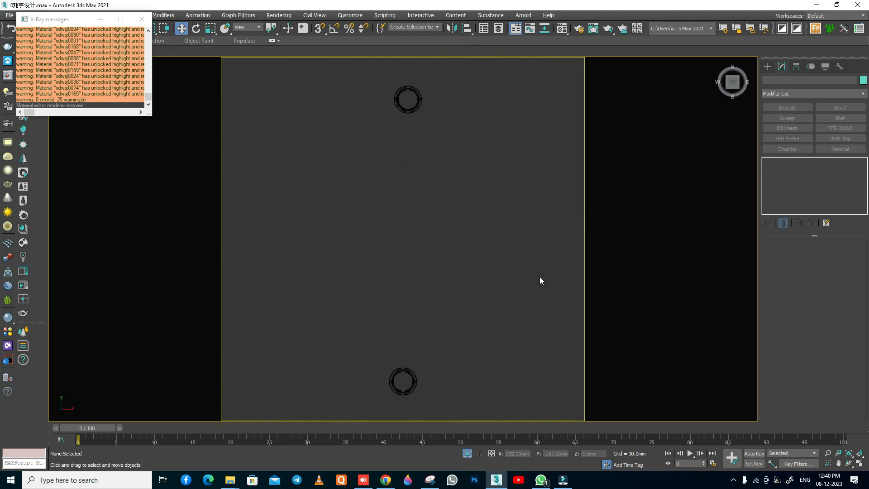
View a downlight from below in perspective and sample its Multi/Sub-Object material into a free Material Editor slot.
{"action": "key", "text": "f"}
{"action": "key", "text": "z"}
{"action": "key", "text": "shift+f"}
{"action": "key", "text": "z"}
{"action": "key", "text": "p"}
{"action": "scroll", "coordinate": [473, 307], "scroll_direction": "up", "scroll_amount": 2}
{"action": "scroll", "coordinate": [475, 302], "scroll_direction": "down", "scroll_amount": 3}
{"action": "middle_click_drag", "start_coordinate": [475, 303], "coordinate": [482, 264], "text": "alt"}
{"action": "middle_click_drag", "start_coordinate": [479, 226], "coordinate": [472, 235], "text": "alt"}
{"action": "scroll", "coordinate": [471, 235], "scroll_direction": "up", "scroll_amount": 3}
{"action": "scroll", "coordinate": [539, 204], "scroll_direction": "up", "scroll_amount": 3}
{"action": "middle_click_drag", "start_coordinate": [557, 241], "coordinate": [517, 245]}
{"action": "key", "text": "m"}
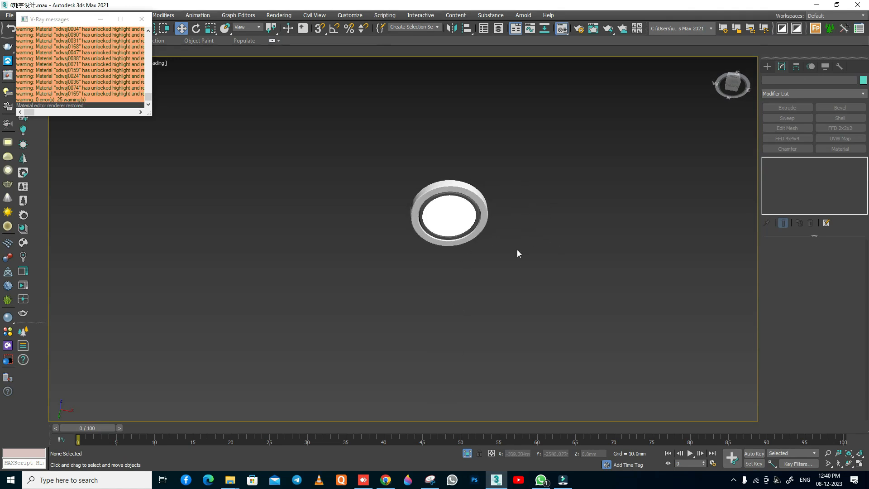
{"action": "left_click", "coordinate": [565, 122]}
{"action": "left_click", "coordinate": [555, 218]}
{"action": "left_click", "coordinate": [449, 214]}
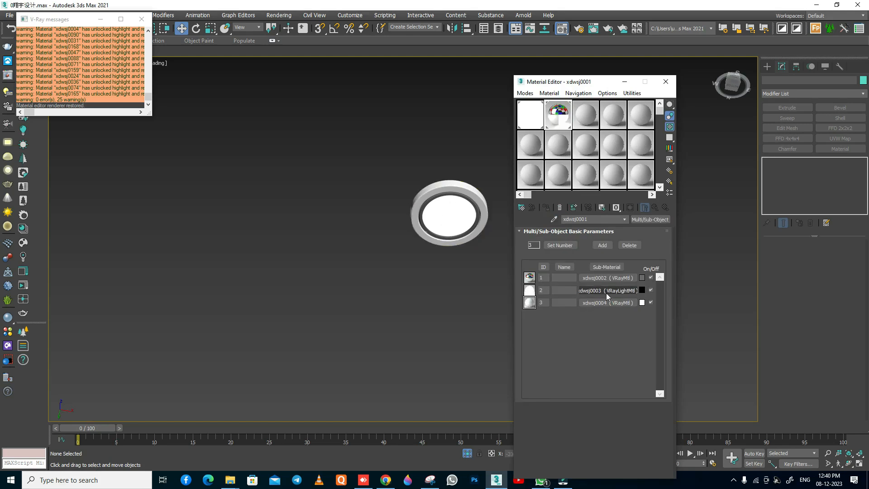
Set the color multiplier of the downlight's VRayLightMtl sub-material to 6 and close the Material Editor.
{"action": "left_click", "coordinate": [607, 291]}
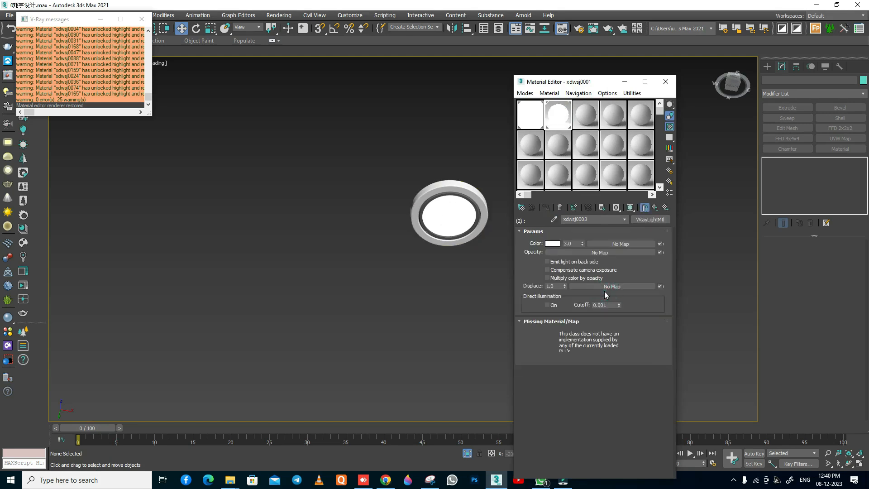
{"action": "double_click", "coordinate": [569, 243]}
{"action": "type", "text": "6"}
{"action": "key", "text": "Return"}
{"action": "left_click", "coordinate": [665, 81]}
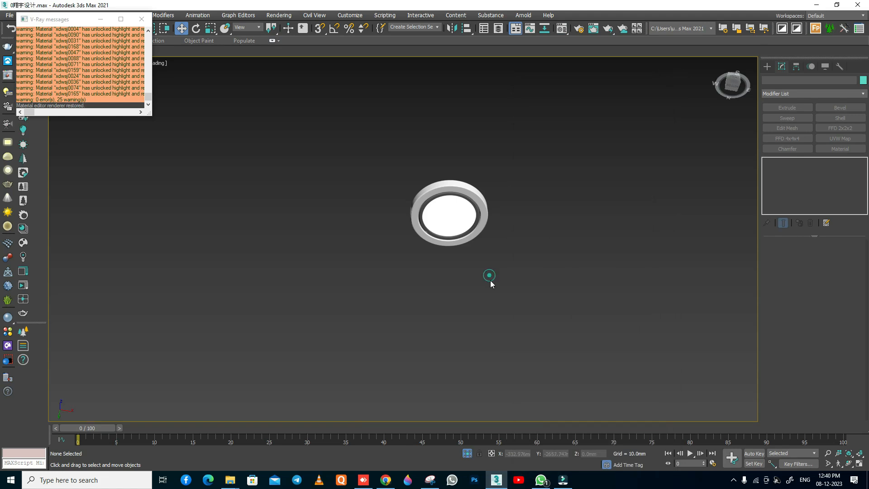
Create a VRayIES light in the wireframe front view, with its target straight down below the downlight.
{"action": "key", "text": "f"}
{"action": "key", "text": "z"}
{"action": "key", "text": "F3"}
{"action": "left_click", "coordinate": [768, 66]}
{"action": "left_click", "coordinate": [823, 121]}
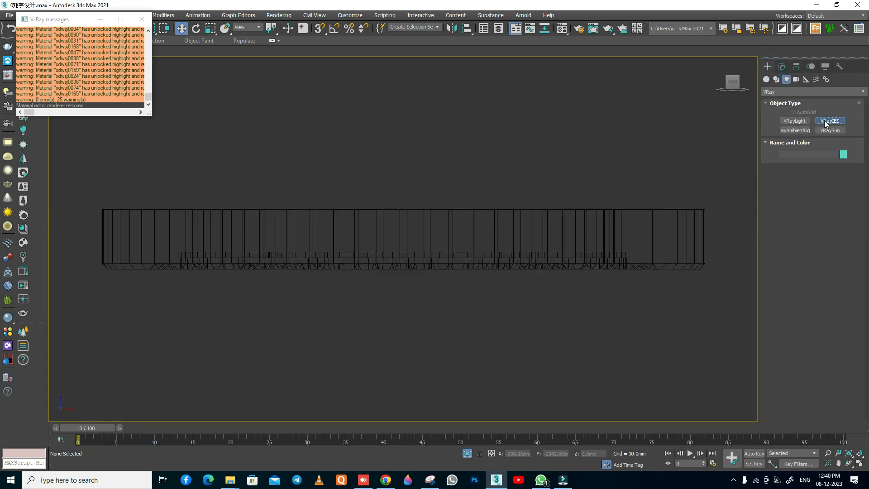
{"action": "scroll", "coordinate": [383, 214], "scroll_direction": "down", "scroll_amount": 6}
{"action": "left_click_drag", "start_coordinate": [385, 236], "coordinate": [385, 429]}
{"action": "scroll", "coordinate": [454, 154], "scroll_direction": "down", "scroll_amount": 5}
Position the IES light and its target so the light sits just beneath the downlight, and open its parameters.
{"action": "key", "text": "w"}
{"action": "left_click", "coordinate": [440, 216]}
{"action": "left_click_drag", "start_coordinate": [437, 143], "coordinate": [428, 437]}
{"action": "scroll", "coordinate": [493, 308], "scroll_direction": "down", "scroll_amount": 5}
{"action": "middle_click_drag", "start_coordinate": [491, 310], "coordinate": [486, 285]}
{"action": "scroll", "coordinate": [466, 199], "scroll_direction": "up", "scroll_amount": 5}
{"action": "left_click", "coordinate": [487, 271]}
{"action": "left_click_drag", "start_coordinate": [485, 199], "coordinate": [485, 227]}
{"action": "left_click", "coordinate": [780, 66]}
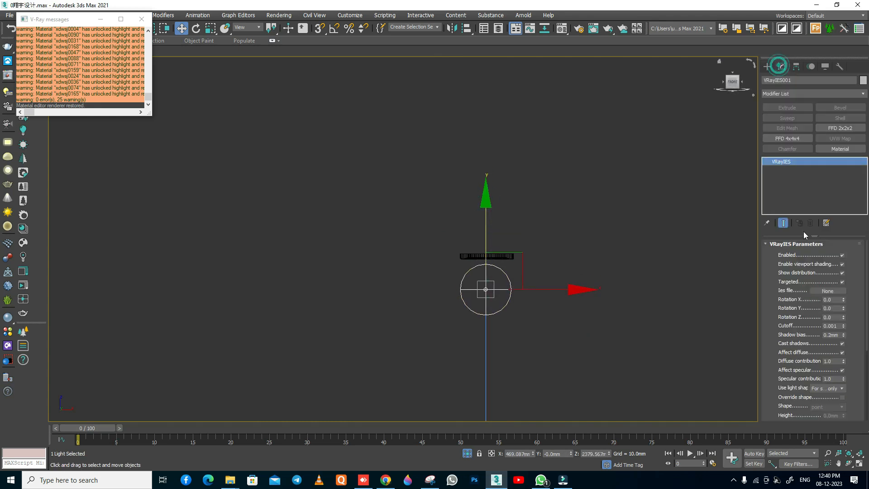
Turn off targeting for the IES light and browse for its IES file in the IES LIGHT folder of the LIBRARY shortcut.
{"action": "left_click", "coordinate": [841, 282]}
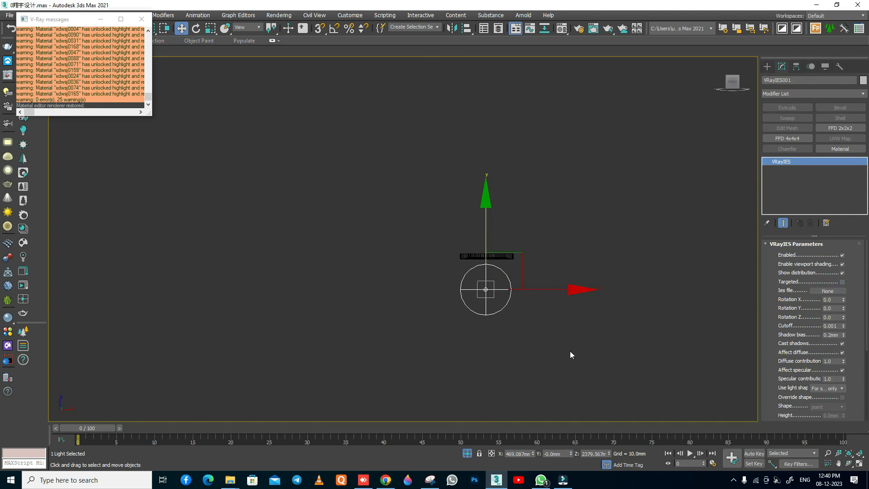
{"action": "left_click", "coordinate": [828, 291]}
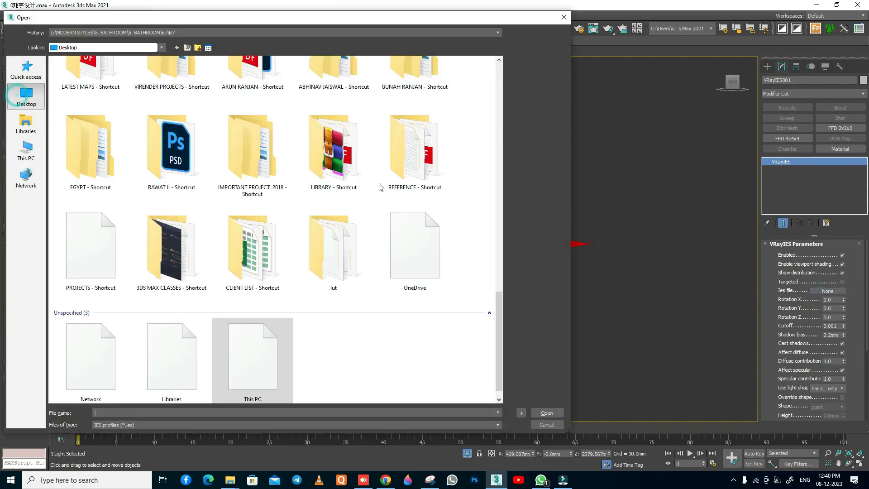
{"action": "scroll", "coordinate": [380, 187], "scroll_direction": "up", "scroll_amount": 3}
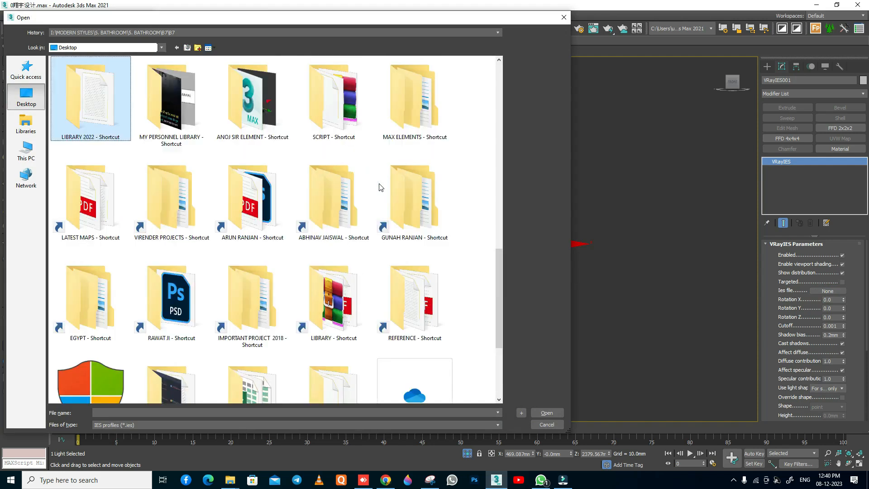
{"action": "scroll", "coordinate": [380, 187], "scroll_direction": "down", "scroll_amount": 3}
{"action": "key", "text": "l"}
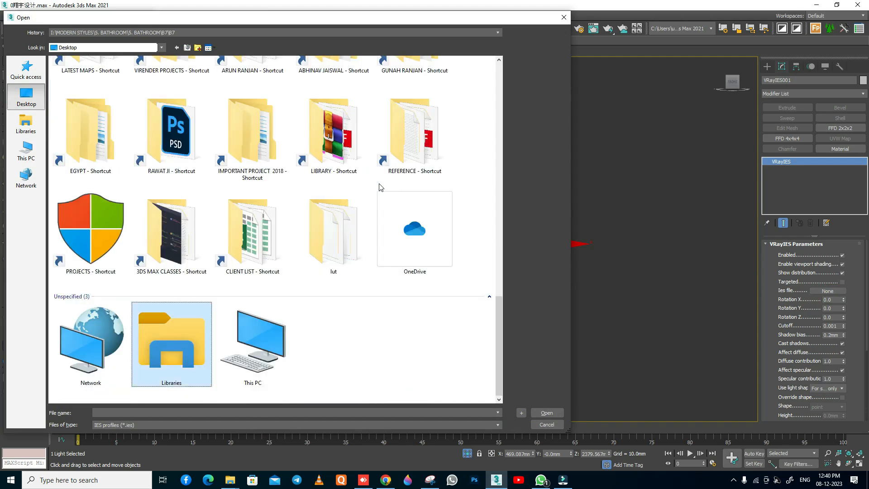
{"action": "left_click", "coordinate": [456, 377]}
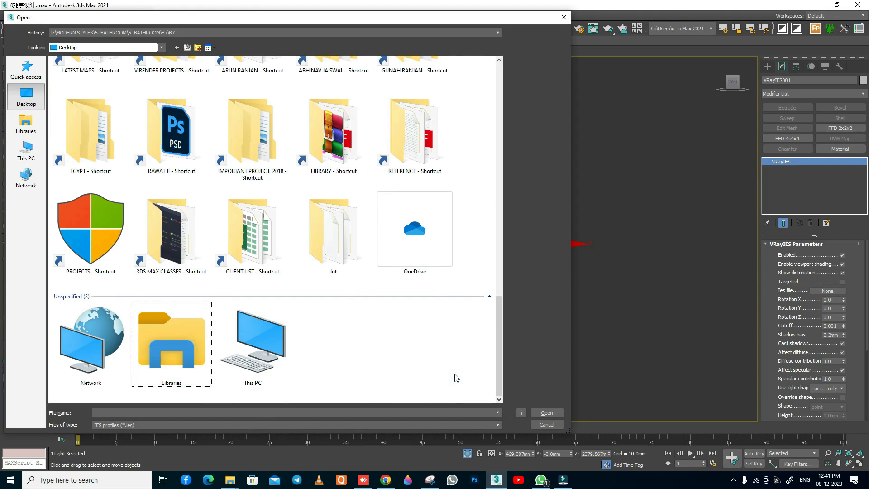
{"action": "key", "text": "l"}
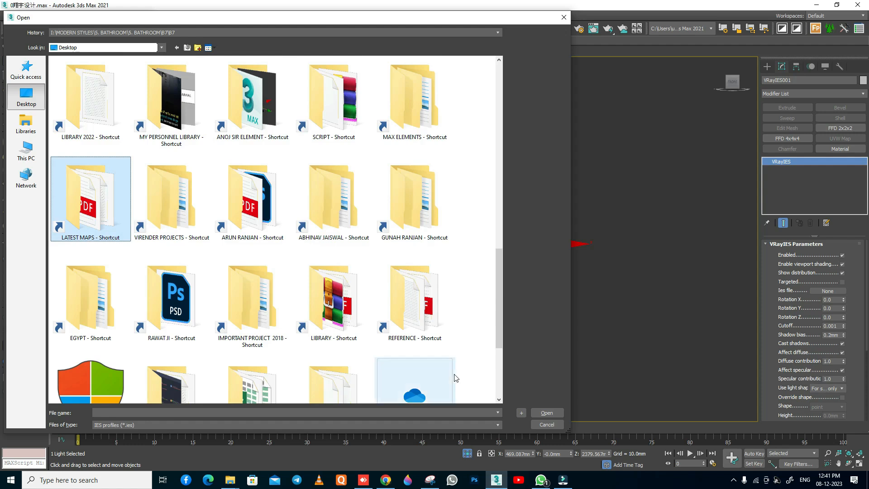
{"action": "key", "text": "l"}
{"action": "double_click", "coordinate": [359, 347]}
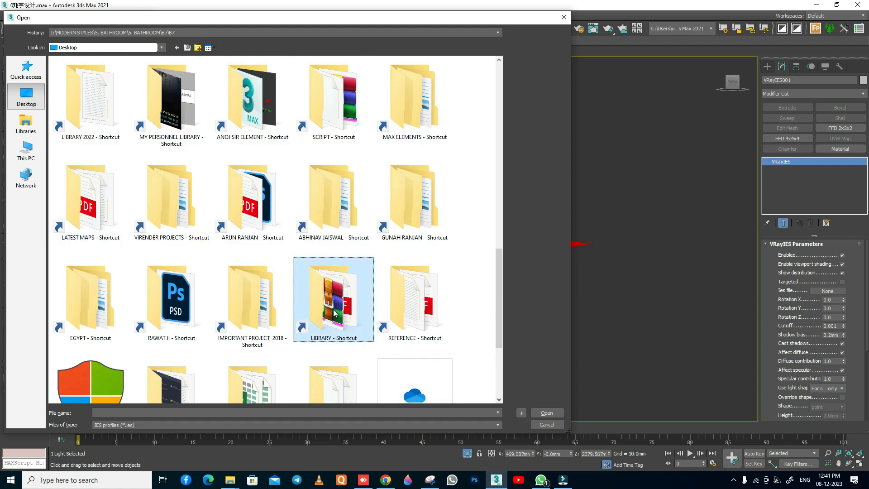
{"action": "key", "text": "i"}
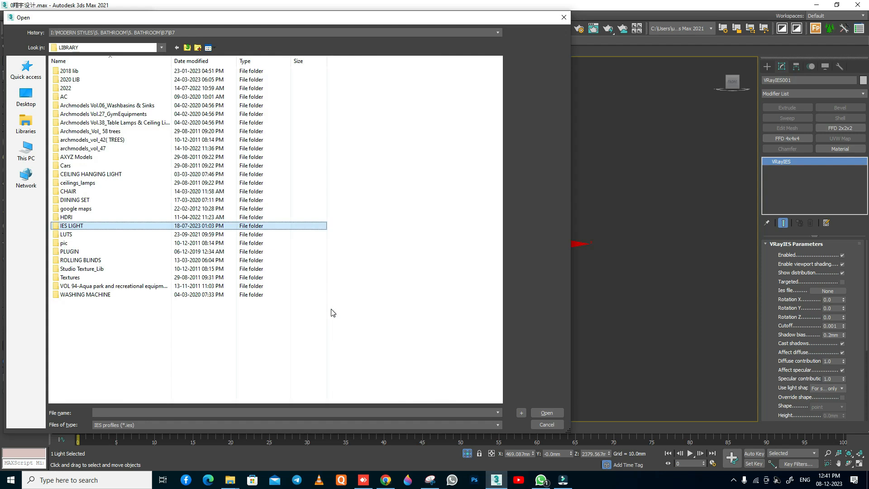
{"action": "key", "text": "Return"}
Show all file types, view the iesguide reference image of the light profiles, and load 6.ies into the light.
{"action": "left_click", "coordinate": [138, 425]}
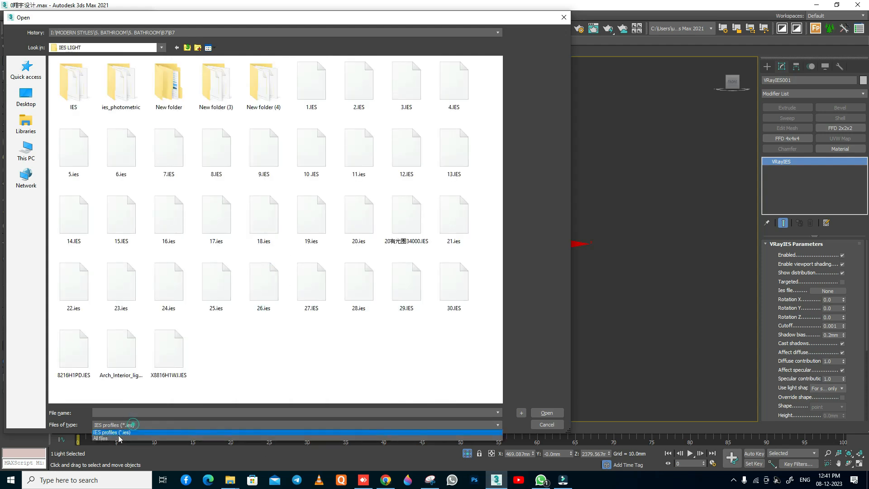
{"action": "left_click", "coordinate": [104, 442]}
{"action": "left_click", "coordinate": [214, 356]}
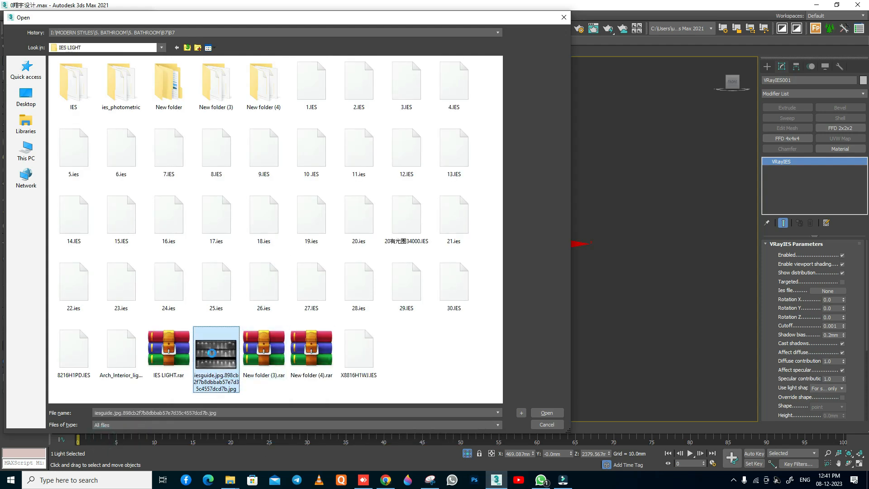
{"action": "right_click", "coordinate": [214, 357]}
{"action": "left_click", "coordinate": [237, 80]}
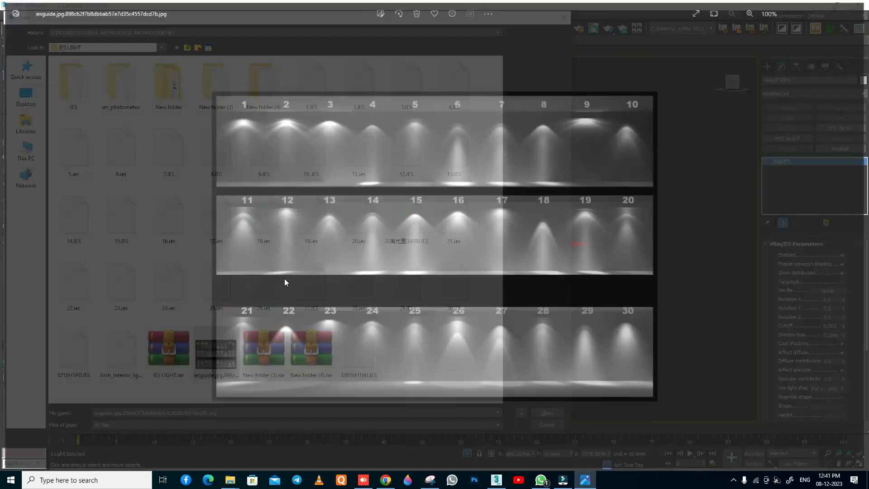
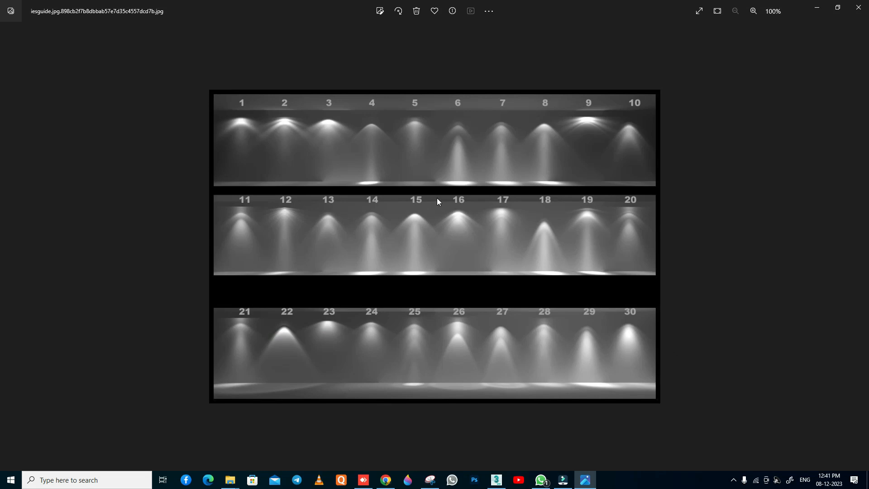
{"action": "left_click", "coordinate": [859, 7]}
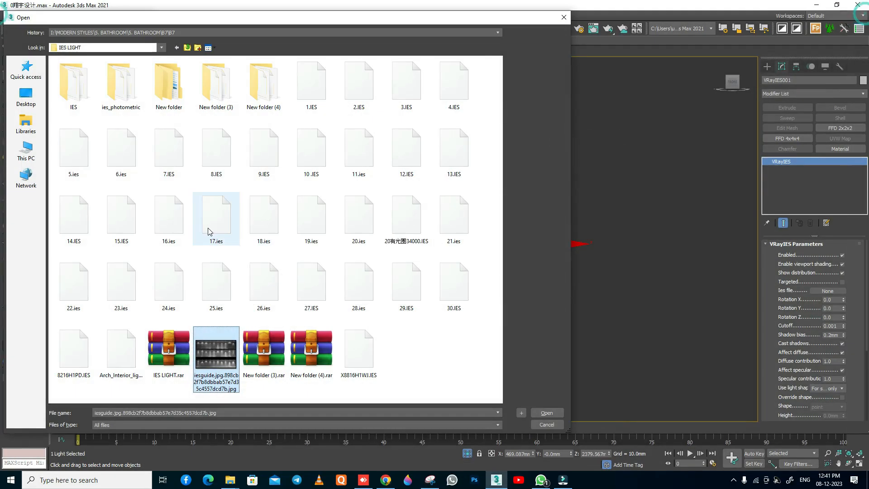
{"action": "double_click", "coordinate": [121, 163]}
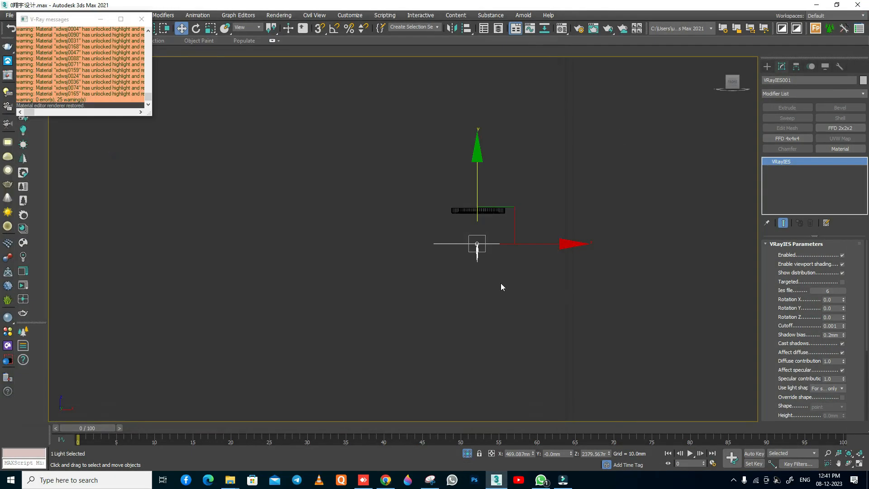
Show the downlights in the top view and set the IES light's intensity value to 5000 lm.
{"action": "left_click_drag", "start_coordinate": [426, 172], "coordinate": [432, 61]}
{"action": "key", "text": "t"}
{"action": "scroll", "coordinate": [419, 153], "scroll_direction": "down", "scroll_amount": 3}
{"action": "middle_click_drag", "start_coordinate": [534, 245], "coordinate": [508, 256]}
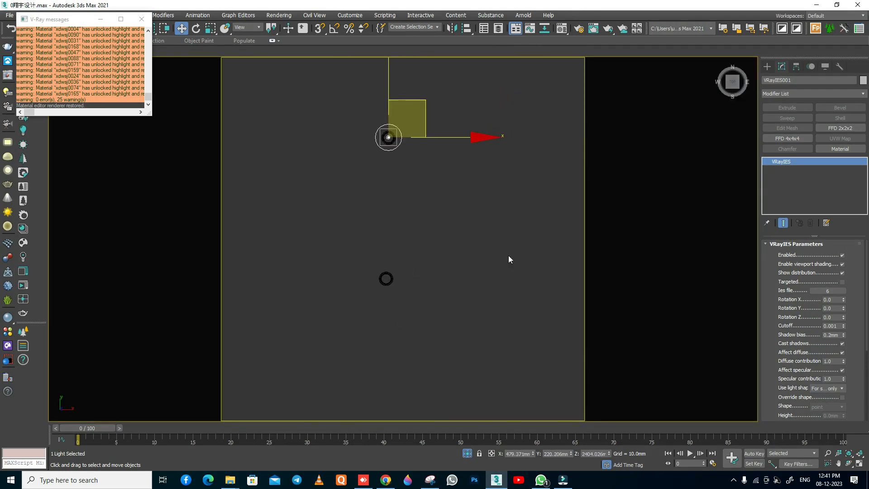
{"action": "scroll", "coordinate": [769, 346], "scroll_direction": "down", "scroll_amount": 5}
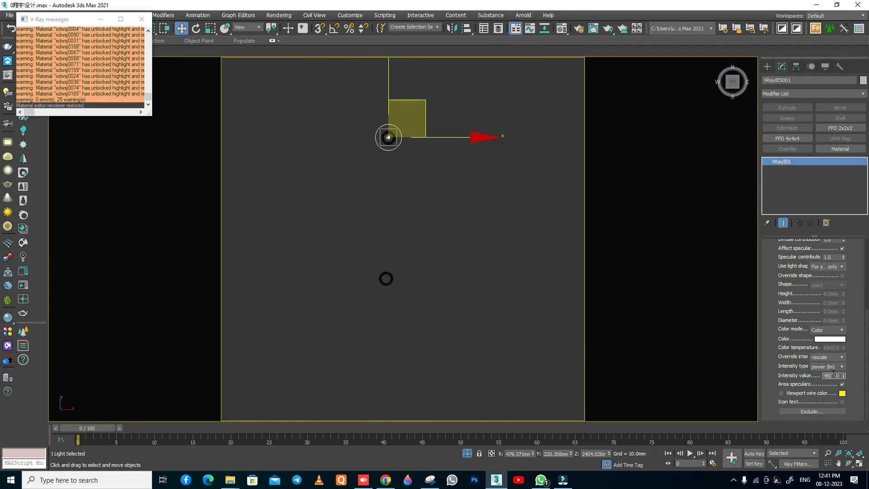
{"action": "type", "text": "500"}
{"action": "left_click", "coordinate": [819, 340]}
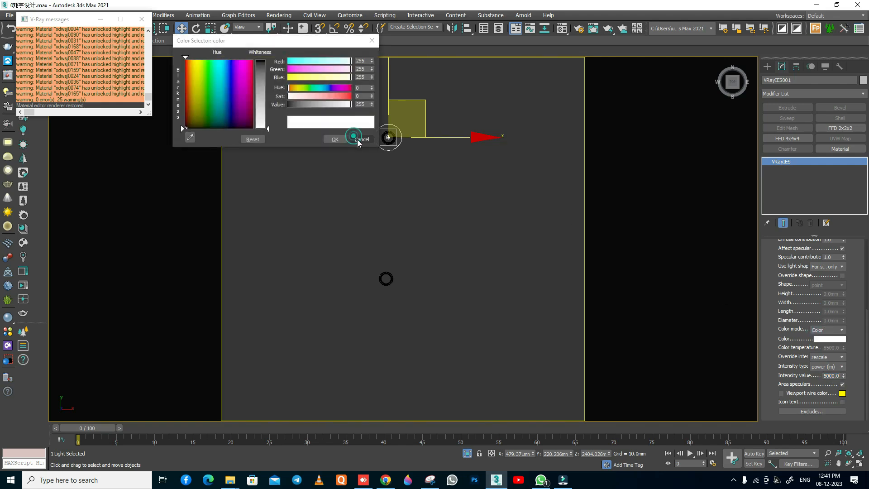
{"action": "left_click", "coordinate": [357, 139]}
Switch the IES light's color mode to Temperature and set the color temperature to 4500.
{"action": "left_click", "coordinate": [820, 330]}
{"action": "left_click", "coordinate": [824, 338]}
{"action": "left_click", "coordinate": [831, 347]}
{"action": "type", "text": "4500"}
{"action": "key", "text": "Return"}
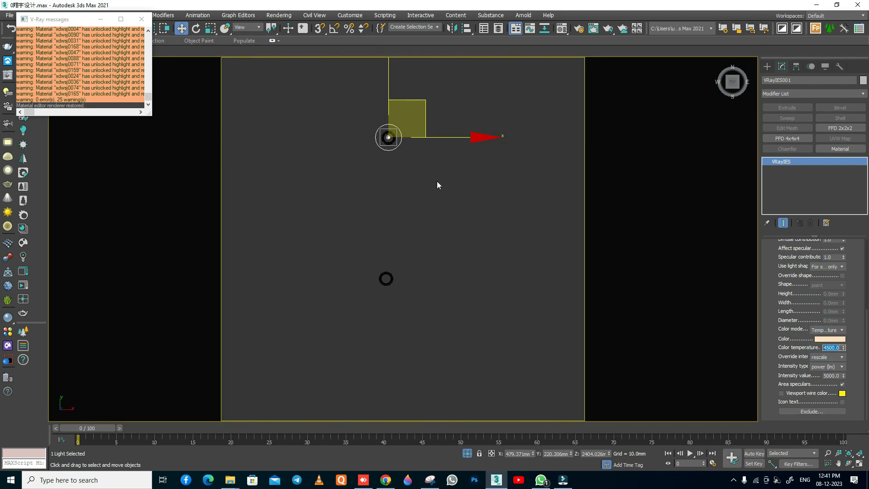
Clone the IES light as an instance onto the second isolated downlight and check its height in the front view.
{"action": "left_click_drag", "start_coordinate": [394, 87], "coordinate": [397, 287], "text": "shift"}
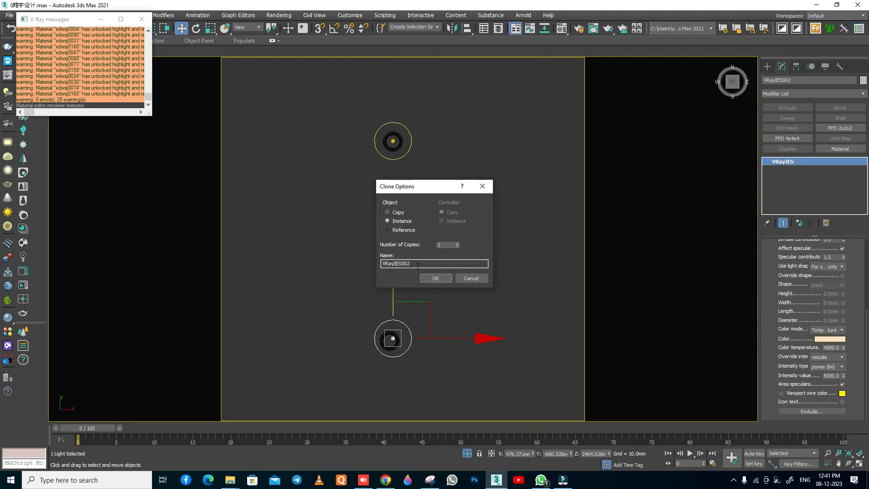
{"action": "left_click", "coordinate": [431, 278]}
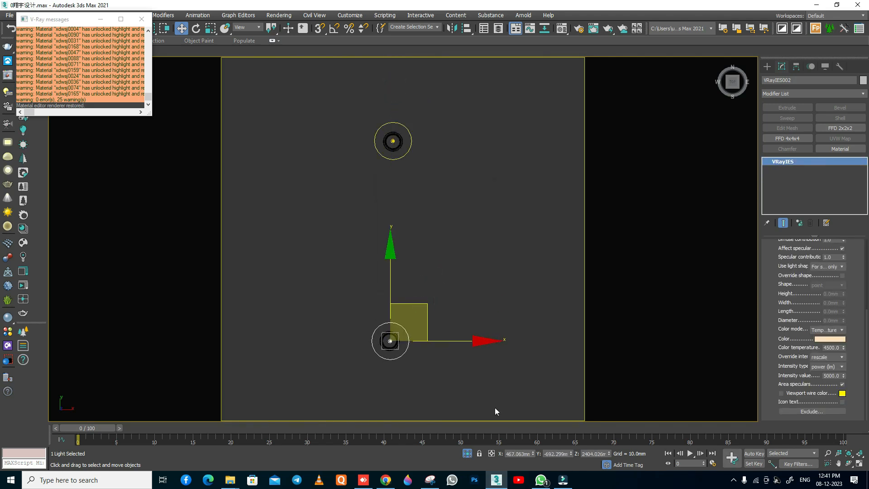
{"action": "key", "text": "f"}
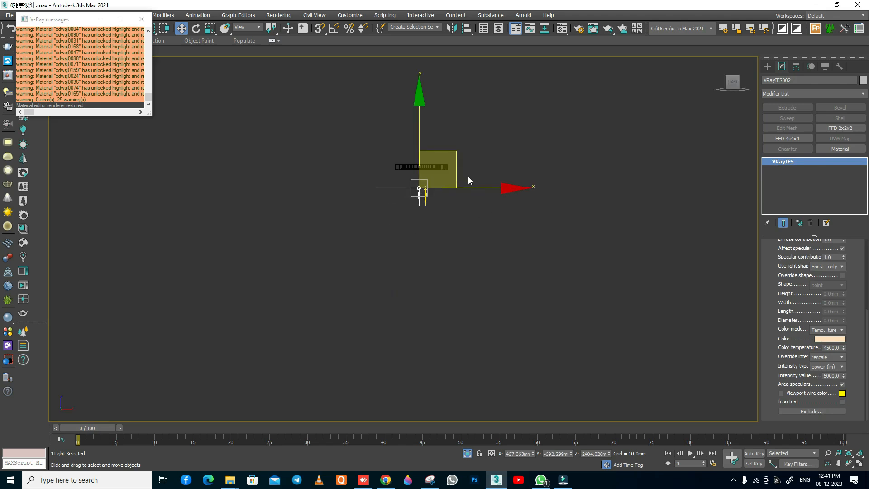
{"action": "key", "text": "t"}
End the isolation and clone an IES light instance centred on the downlight above the green-gridded shower area.
{"action": "left_click", "coordinate": [467, 453]}
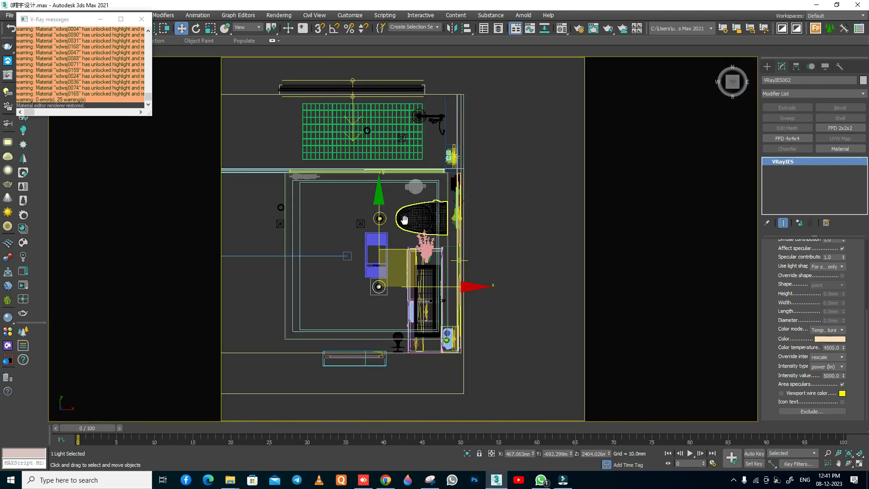
{"action": "scroll", "coordinate": [406, 235], "scroll_direction": "up", "scroll_amount": 2}
{"action": "mouse_move", "coordinate": [414, 299]}
{"action": "left_mouse_down", "text": "shift"}
{"action": "mouse_move", "coordinate": [393, 143]}
{"action": "mouse_move", "coordinate": [397, 79]}
{"action": "left_mouse_up", "text": "shift"}
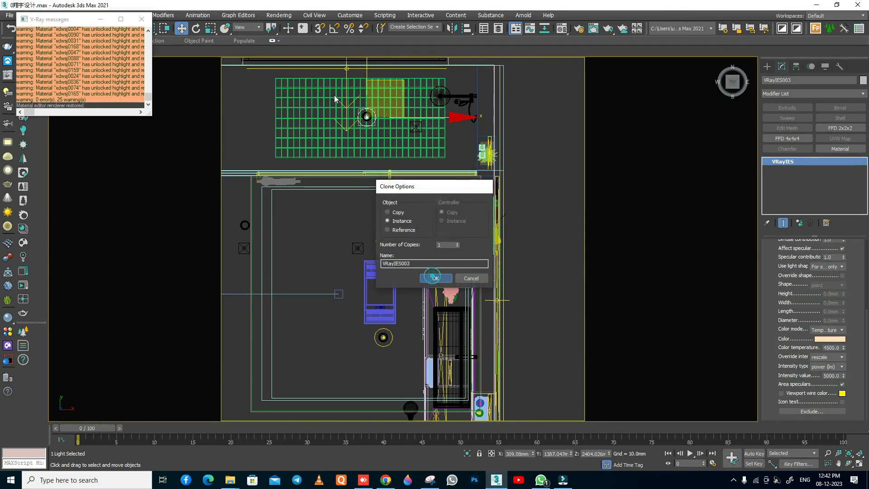
{"action": "left_click", "coordinate": [432, 277]}
{"action": "scroll", "coordinate": [388, 157], "scroll_direction": "up", "scroll_amount": 5}
{"action": "left_click_drag", "start_coordinate": [388, 157], "coordinate": [387, 154]}
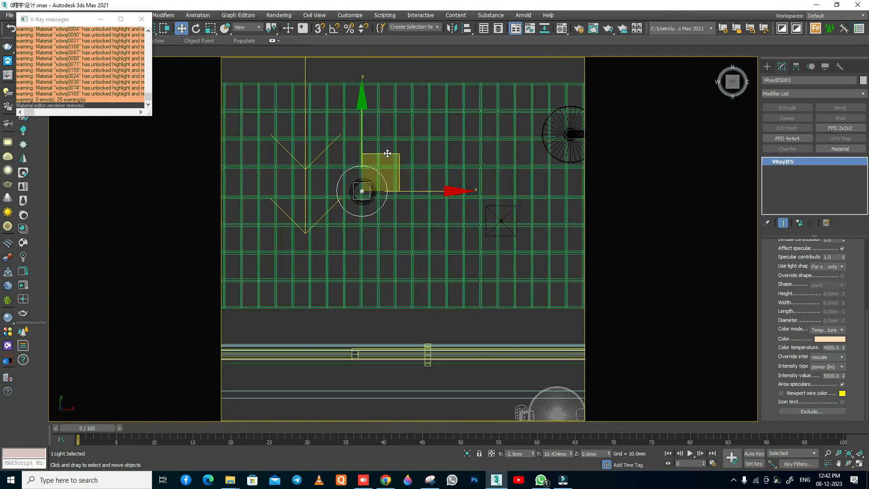
{"action": "key", "text": "f"}
{"action": "scroll", "coordinate": [382, 178], "scroll_direction": "down", "scroll_amount": 7}
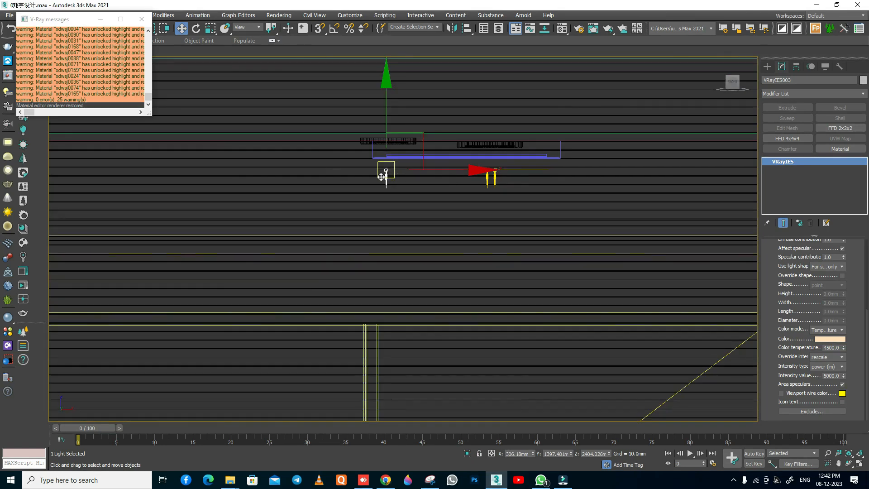
Clone the shower-area IES light as an instance and centre it on the remaining downlight at the room's west side.
{"action": "key", "text": "t"}
{"action": "scroll", "coordinate": [383, 193], "scroll_direction": "down", "scroll_amount": 3}
{"action": "scroll", "coordinate": [382, 193], "scroll_direction": "down", "scroll_amount": 3}
{"action": "left_click_drag", "start_coordinate": [409, 152], "coordinate": [325, 228], "text": "shift"}
{"action": "left_click", "coordinate": [434, 278]}
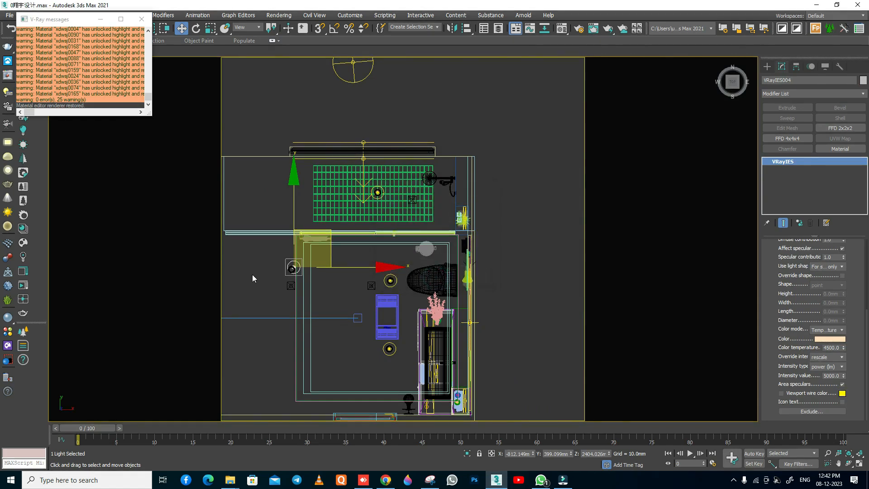
{"action": "scroll", "coordinate": [252, 273], "scroll_direction": "up", "scroll_amount": 5}
{"action": "left_click_drag", "start_coordinate": [420, 218], "coordinate": [411, 227]}
{"action": "scroll", "coordinate": [402, 245], "scroll_direction": "down", "scroll_amount": 6}
{"action": "middle_click_drag", "start_coordinate": [453, 329], "coordinate": [386, 314]}
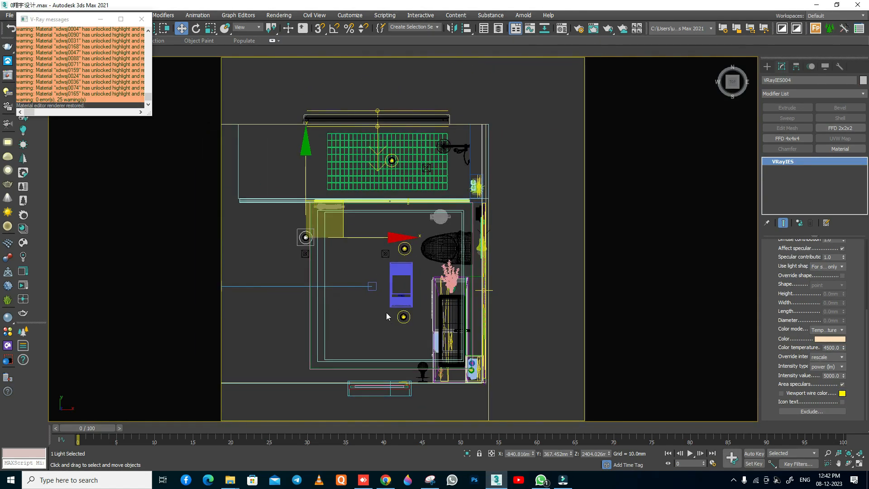
Isolate the wall lamp with the round globes from the camera view and frame it shaded in the left view.
{"action": "key", "text": "c"}
{"action": "left_click", "coordinate": [519, 214]}
{"action": "key", "text": "F3"}
{"action": "key", "text": "alt+q"}
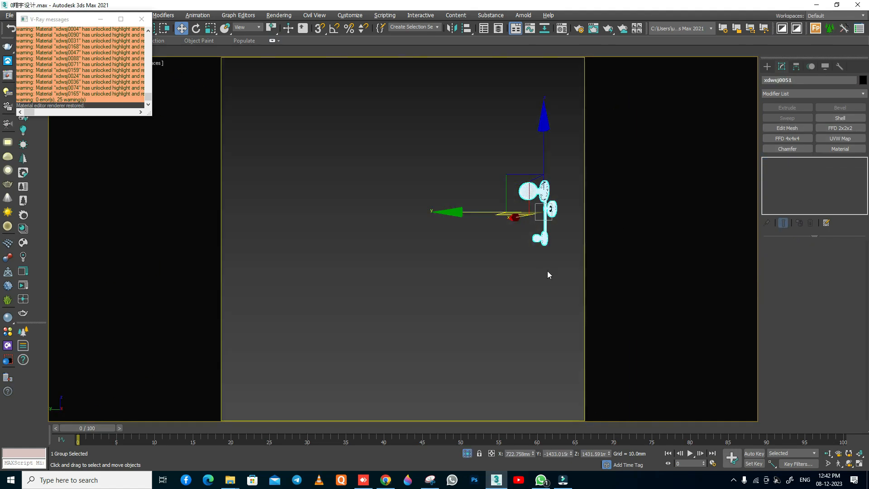
{"action": "left_click", "coordinate": [507, 296]}
{"action": "key", "text": "f"}
{"action": "key", "text": "z"}
{"action": "key", "text": "F3"}
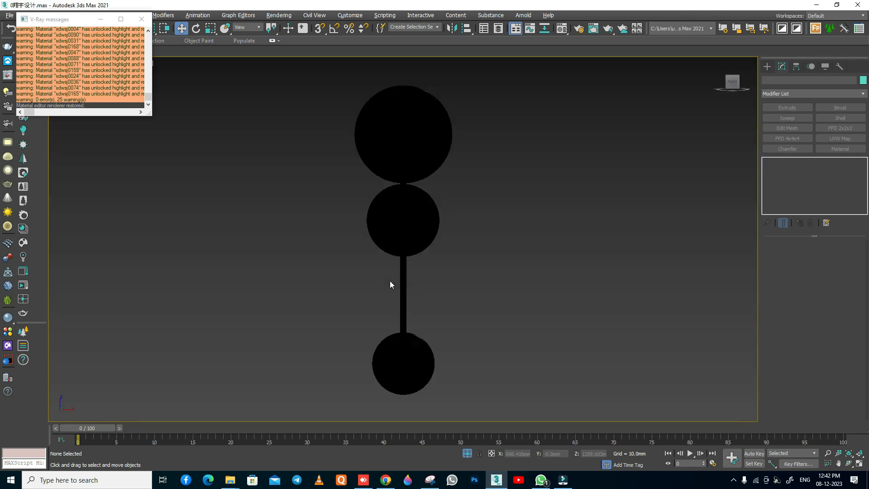
{"action": "key", "text": "l"}
{"action": "middle_click_drag", "start_coordinate": [399, 136], "coordinate": [398, 176]}
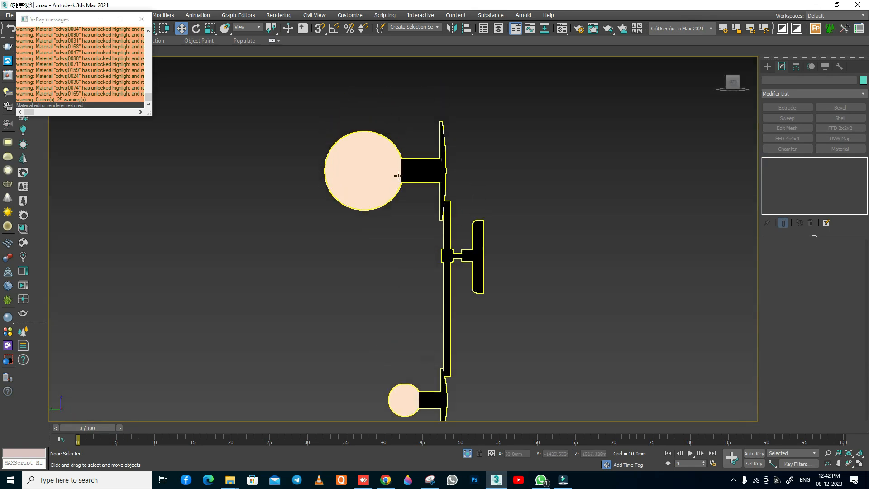
Create a sphere-type VRayLight with a radius of about 12.5 mm inside the wall lamp's upper globe.
{"action": "left_click", "coordinate": [766, 66]}
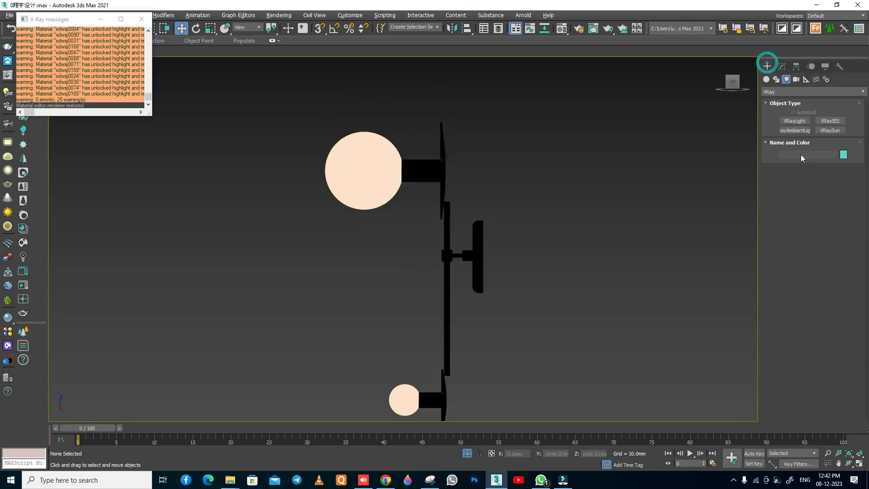
{"action": "left_click", "coordinate": [795, 122]}
{"action": "left_click", "coordinate": [830, 183]}
{"action": "left_click", "coordinate": [823, 201]}
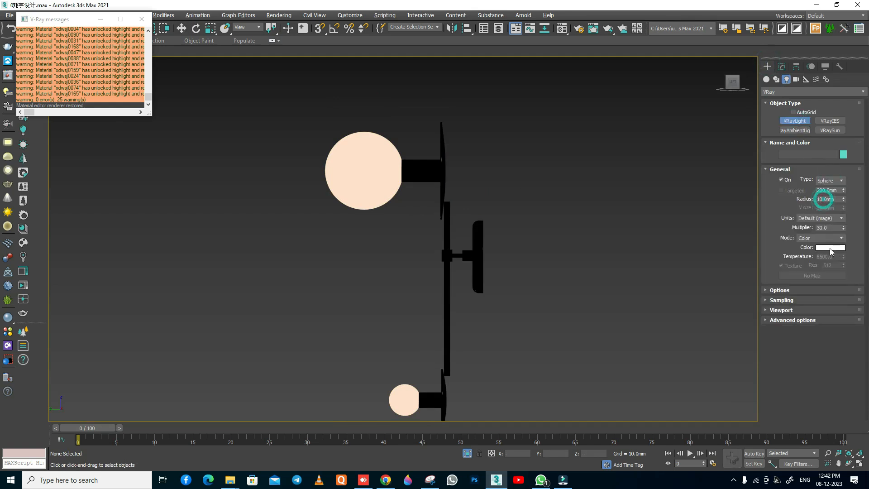
{"action": "key", "text": "F3"}
{"action": "left_click_drag", "start_coordinate": [358, 170], "coordinate": [363, 175]}
{"action": "key", "text": "w"}
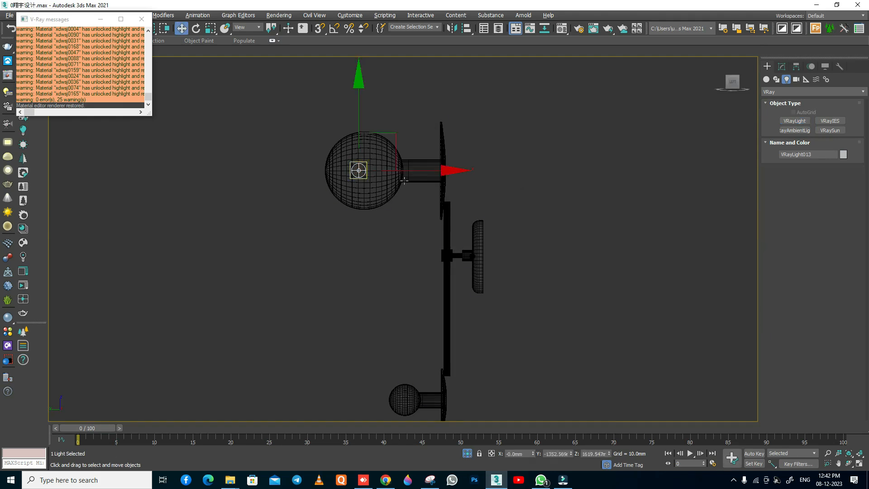
Open the sphere light's parameters and align the light with the wall lamp's globe in the top view.
{"action": "left_click", "coordinate": [779, 67]}
{"action": "key", "text": "t"}
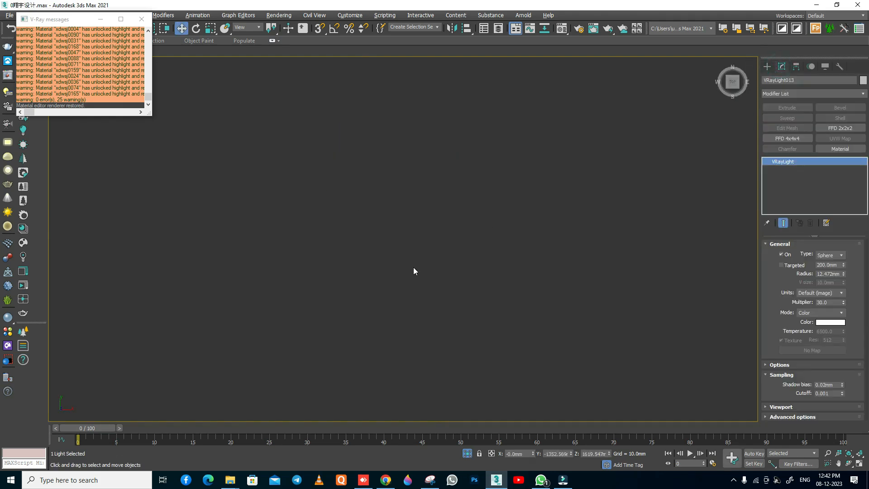
{"action": "left_click_drag", "start_coordinate": [147, 145], "coordinate": [678, 145]}
{"action": "key", "text": "l"}
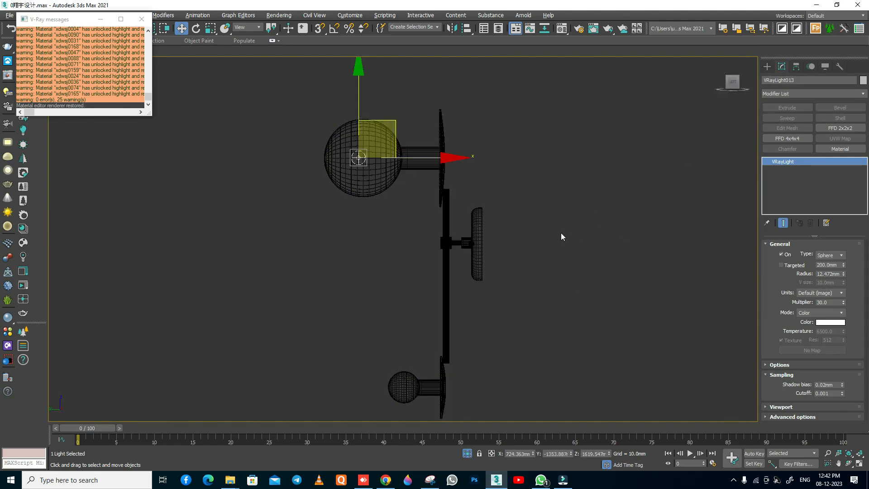
Set the upper globe's sphere light to Temperature mode at 3500 and make it invisible.
{"action": "left_click", "coordinate": [820, 313]}
{"action": "left_click", "coordinate": [815, 320]}
{"action": "left_click", "coordinate": [839, 330]}
{"action": "key", "text": "Return"}
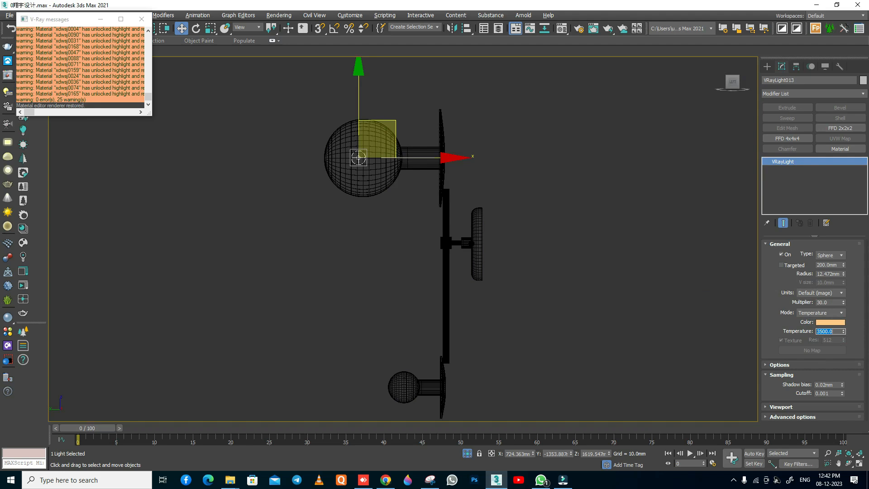
{"action": "left_click", "coordinate": [776, 364]}
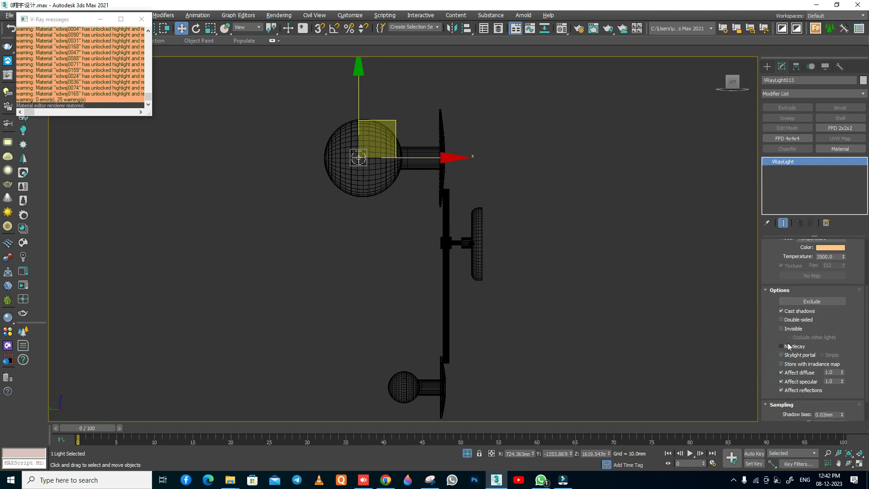
{"action": "left_click", "coordinate": [786, 331]}
Clone the sphere light as an instance into the wall lamp's lower globe and centre it there in the left view.
{"action": "middle_click_drag", "start_coordinate": [389, 254], "coordinate": [388, 261]}
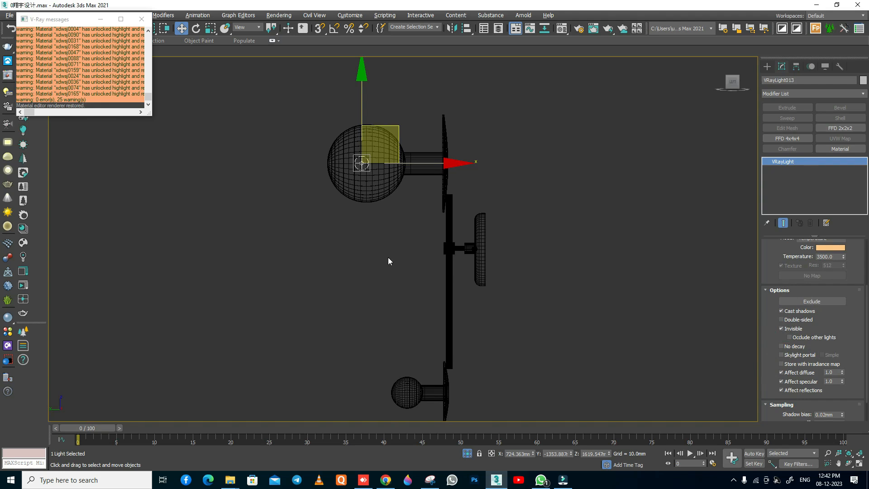
{"action": "key", "text": "F3"}
{"action": "mouse_move", "coordinate": [385, 125]}
{"action": "left_mouse_down", "text": "shift"}
{"action": "mouse_move", "coordinate": [446, 345]}
{"action": "mouse_move", "coordinate": [429, 353]}
{"action": "left_mouse_up", "text": "shift"}
{"action": "left_click", "coordinate": [430, 275]}
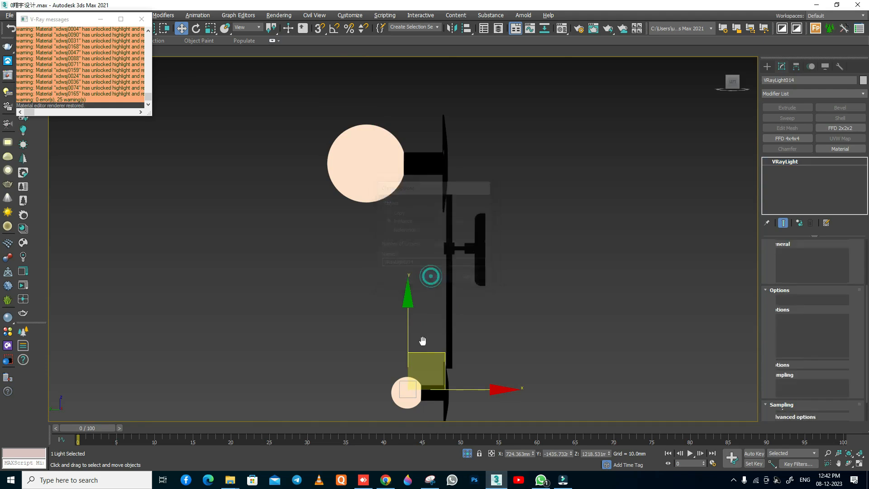
{"action": "middle_click_drag", "start_coordinate": [423, 341], "coordinate": [433, 224]}
{"action": "scroll", "coordinate": [427, 260], "scroll_direction": "up", "scroll_amount": 3}
{"action": "key", "text": "F3"}
{"action": "left_click_drag", "start_coordinate": [428, 249], "coordinate": [427, 256]}
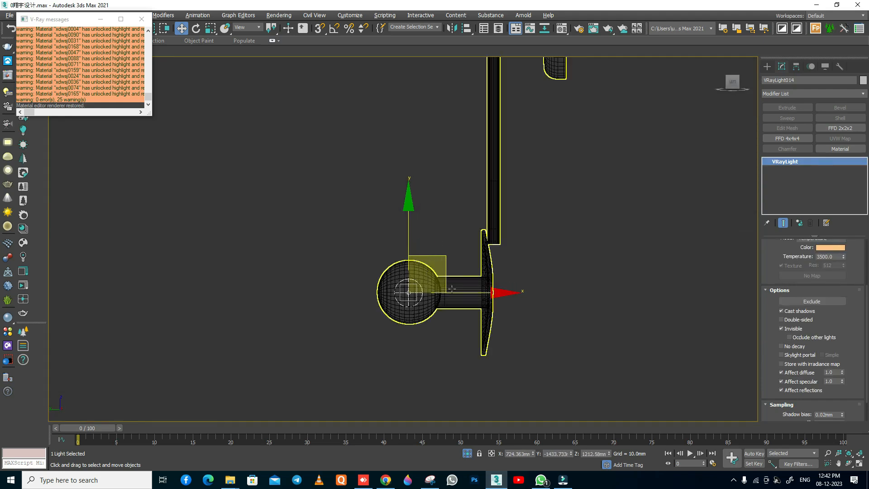
Align the cloned sphere light with the centre of the lower globe in the front view.
{"action": "key", "text": "c"}
{"action": "key", "text": "t"}
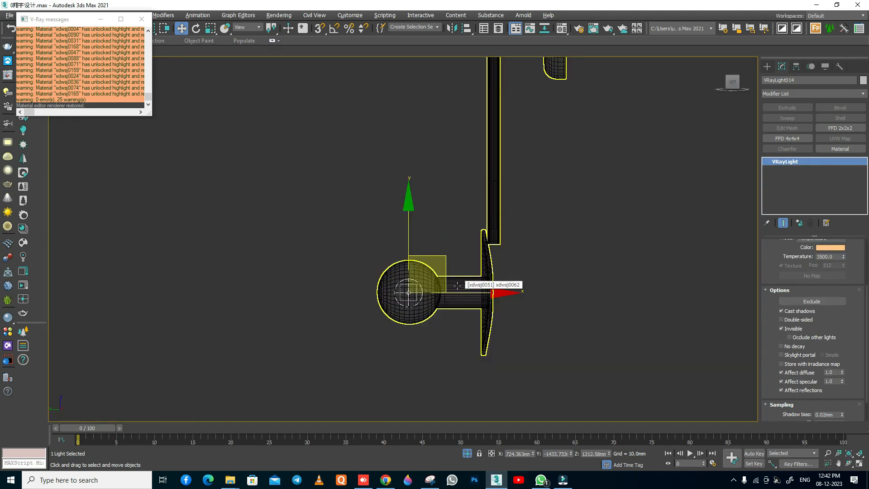
{"action": "scroll", "coordinate": [457, 284], "scroll_direction": "up", "scroll_amount": 5}
{"action": "left_click_drag", "start_coordinate": [475, 239], "coordinate": [465, 237]}
{"action": "scroll", "coordinate": [427, 288], "scroll_direction": "down", "scroll_amount": 5}
{"action": "scroll", "coordinate": [427, 288], "scroll_direction": "down", "scroll_amount": 4}
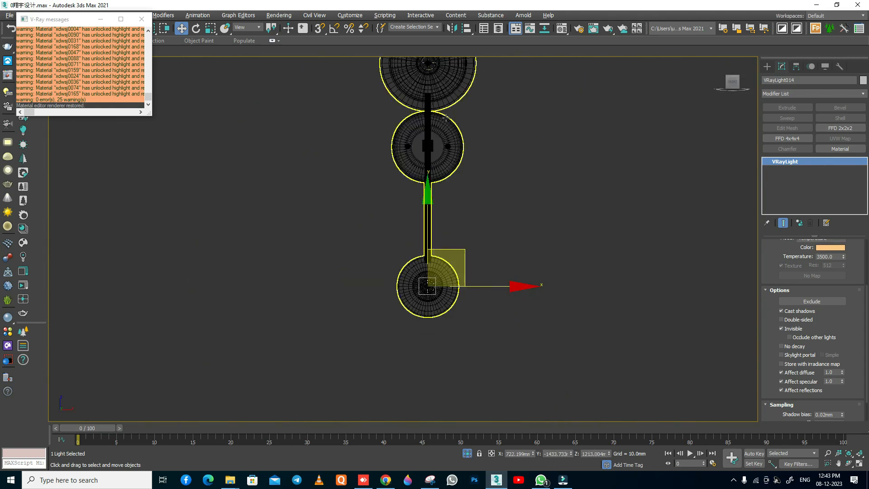
Select the upper globe's sphere light and centre it on the globe in the front view.
{"action": "middle_click_drag", "start_coordinate": [445, 118], "coordinate": [444, 229]}
{"action": "scroll", "coordinate": [435, 167], "scroll_direction": "up", "scroll_amount": 7}
{"action": "left_click", "coordinate": [413, 223]}
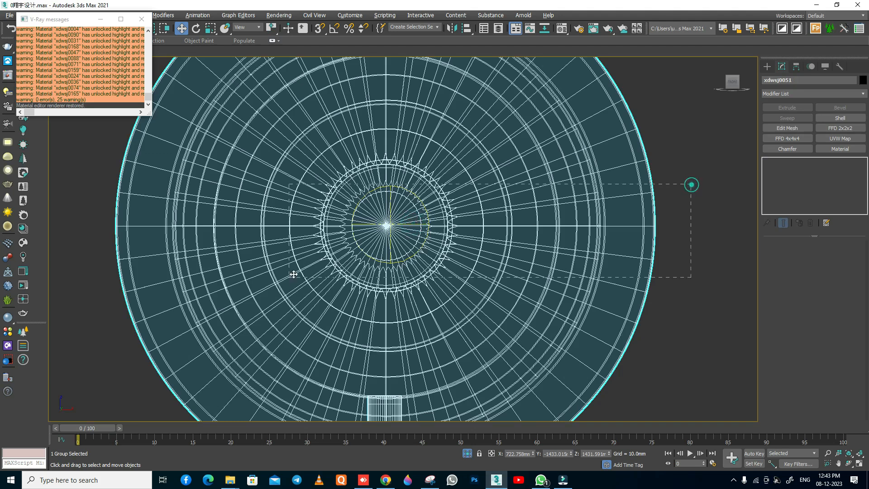
{"action": "left_click", "coordinate": [426, 210]}
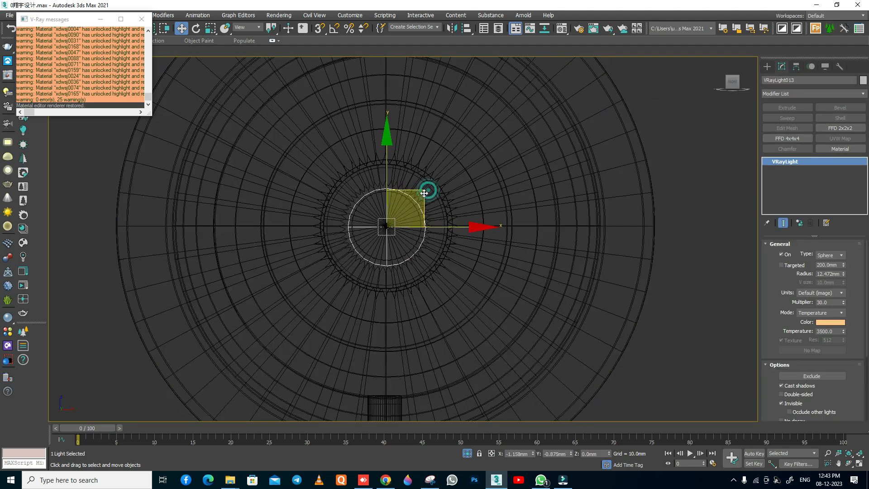
Return to the camera view, deselect the light and end the wall lamp's isolation.
{"action": "key", "text": "c"}
{"action": "left_click", "coordinate": [473, 271]}
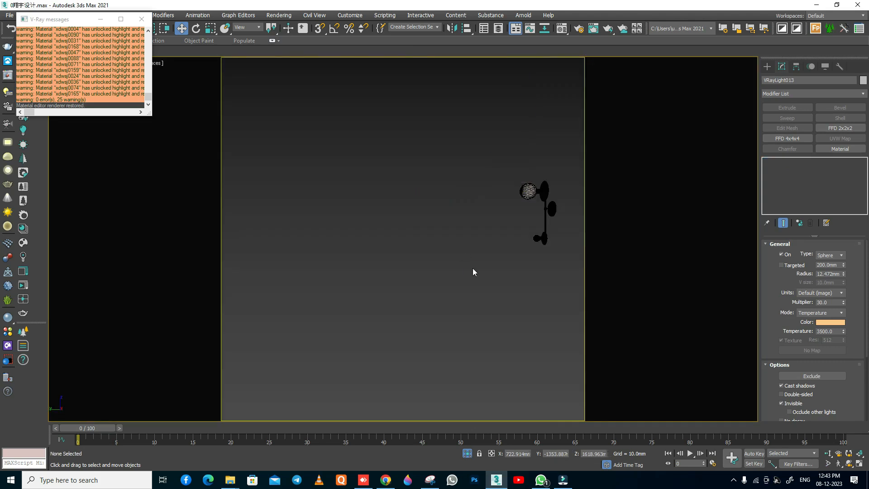
{"action": "left_click", "coordinate": [466, 453]}
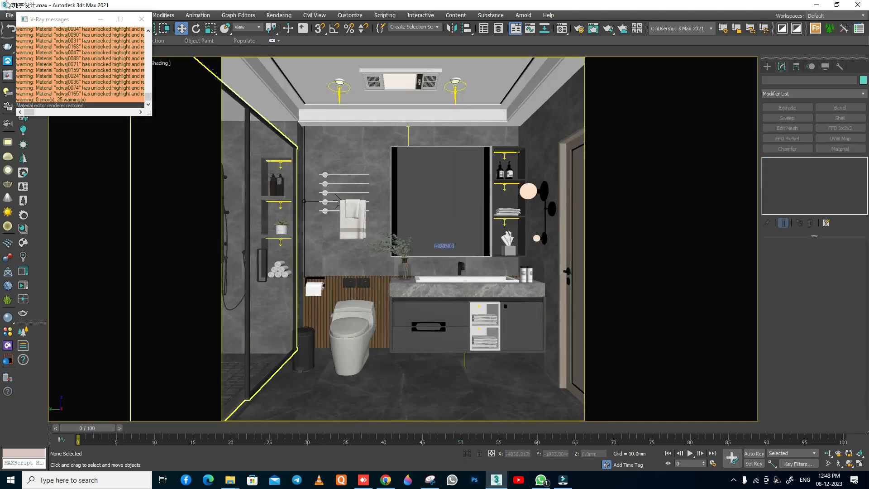
Render the bathroom in a maximised V-Ray Frame Buffer and open the LightMix source layer's properties.
{"action": "left_click", "coordinate": [6, 77]}
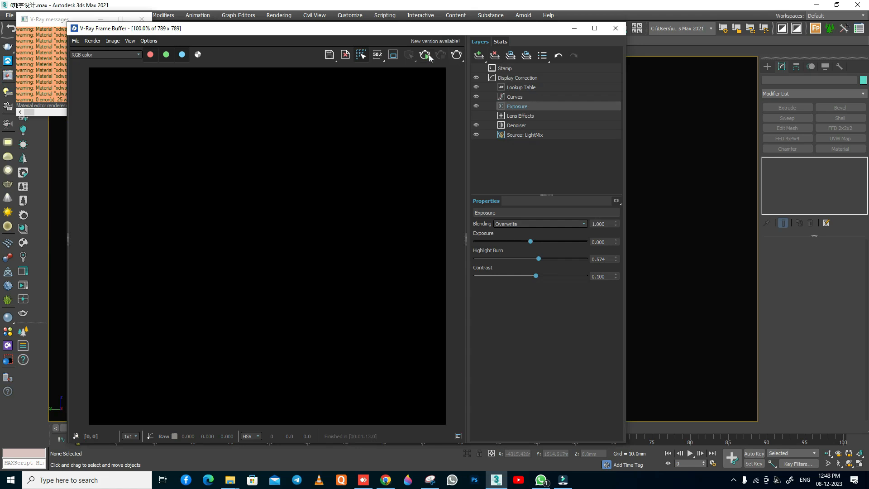
{"action": "left_click", "coordinate": [596, 29]}
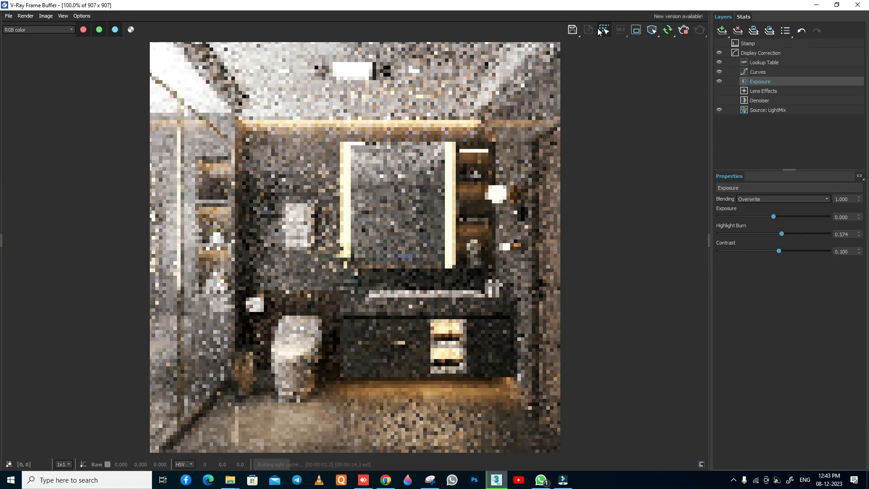
{"action": "left_click", "coordinate": [768, 109]}
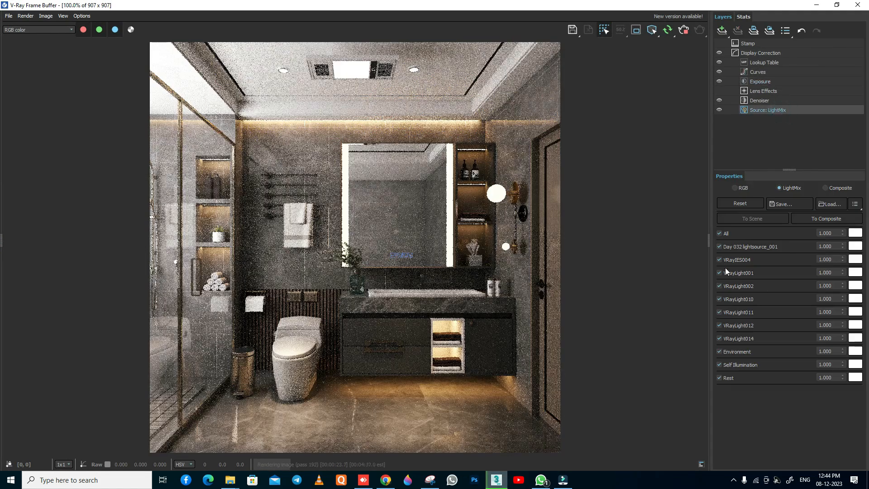
Toggle the Day 032 lightsource_001 and VRayIES004 lights off and on in LightMix to examine their contributions.
{"action": "left_click", "coordinate": [719, 246]}
{"action": "left_click", "coordinate": [718, 246]}
{"action": "left_click", "coordinate": [719, 260]}
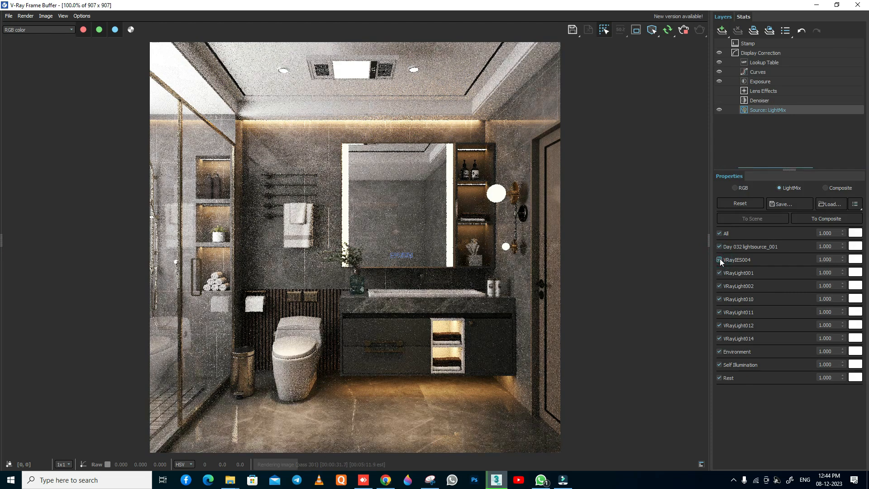
{"action": "left_click", "coordinate": [720, 259]}
{"action": "left_click", "coordinate": [719, 259]}
{"action": "left_click", "coordinate": [720, 259]}
{"action": "left_click", "coordinate": [720, 260]}
{"action": "left_click", "coordinate": [719, 259]}
Toggle the VRayLight groups, day light source and Environment in LightMix to examine what each adds to the render.
{"action": "left_click", "coordinate": [719, 273]}
{"action": "left_click", "coordinate": [719, 285]}
{"action": "left_click", "coordinate": [719, 286]}
{"action": "left_click", "coordinate": [719, 286]}
{"action": "left_click", "coordinate": [719, 285]}
{"action": "left_click", "coordinate": [719, 299]}
{"action": "left_click", "coordinate": [719, 299]}
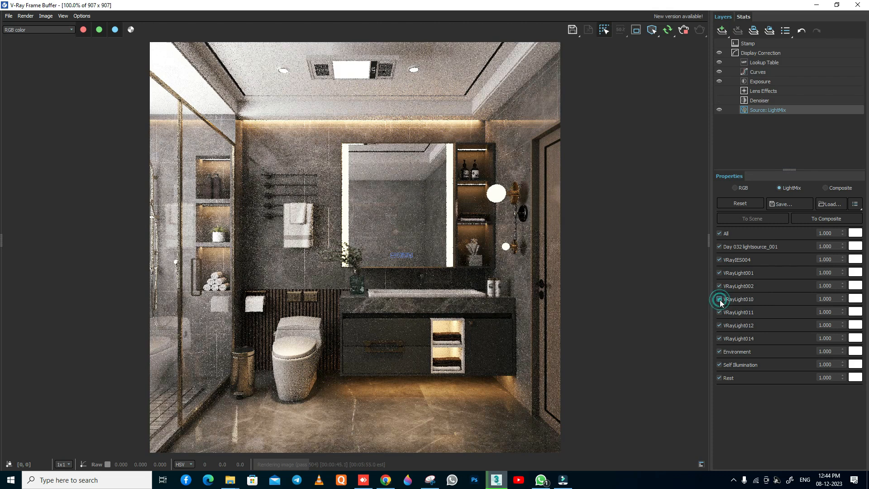
{"action": "left_click", "coordinate": [719, 324]}
{"action": "left_click", "coordinate": [718, 325]}
{"action": "left_click", "coordinate": [719, 246]}
{"action": "left_click", "coordinate": [719, 246]}
{"action": "left_click", "coordinate": [719, 352]}
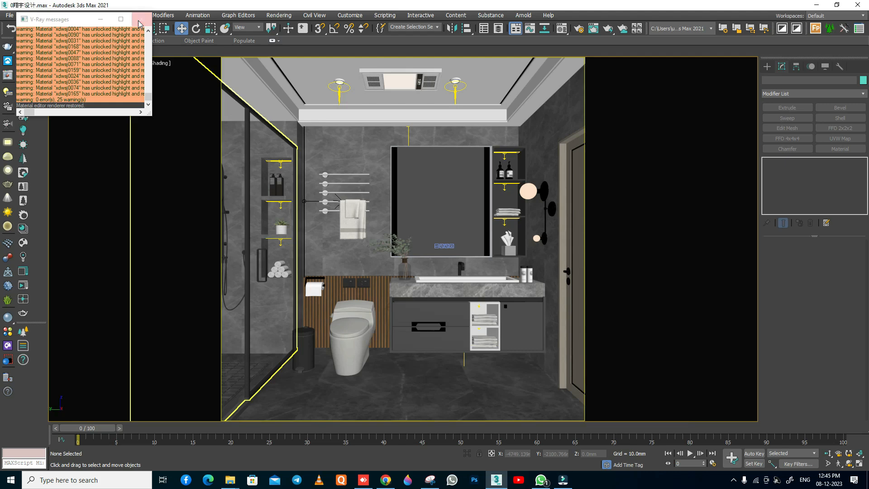
Close the V-Ray messages window and review the test render in the frame buffer.
{"action": "left_click", "coordinate": [139, 23]}
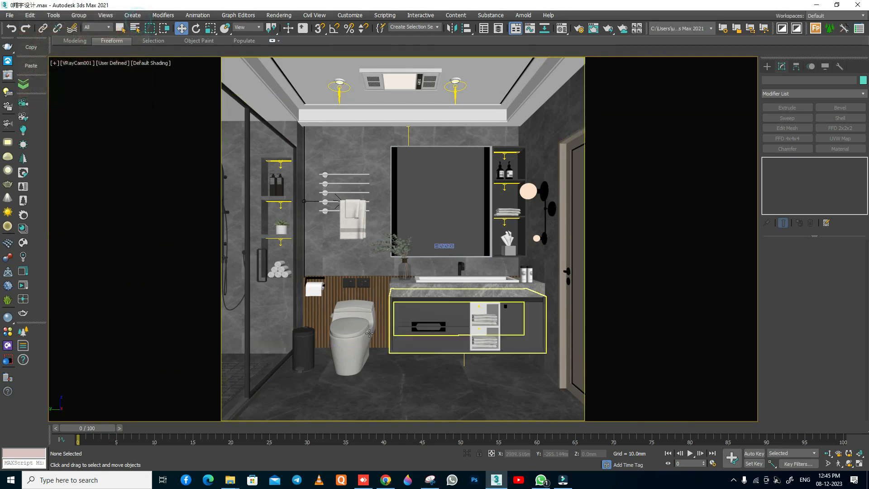
{"action": "right_click", "coordinate": [436, 131]}
{"action": "left_click", "coordinate": [447, 237]}
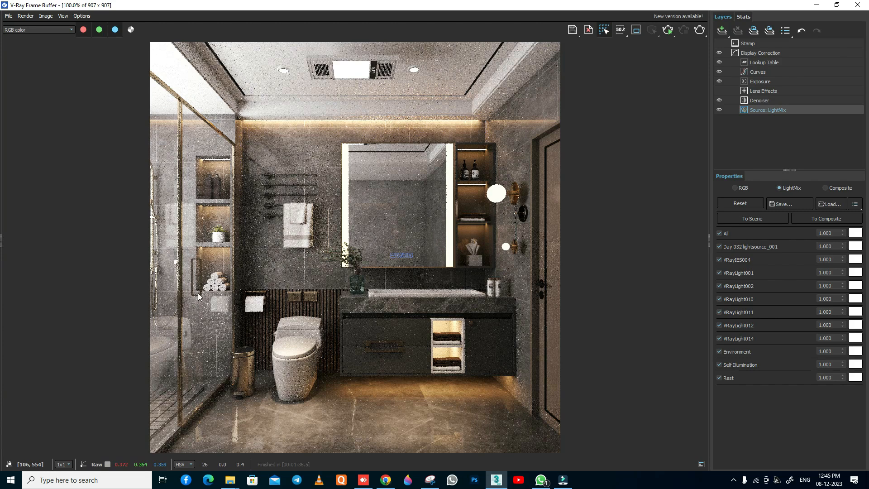
{"action": "left_click", "coordinate": [857, 6]}
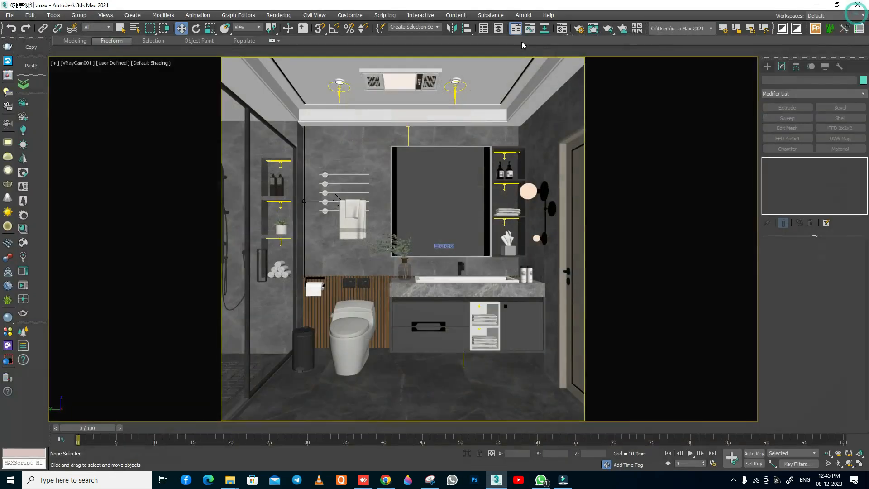
Set the render output width to 2000 pixels in Render Setup, keeping the square image aspect.
{"action": "left_click", "coordinate": [578, 29]}
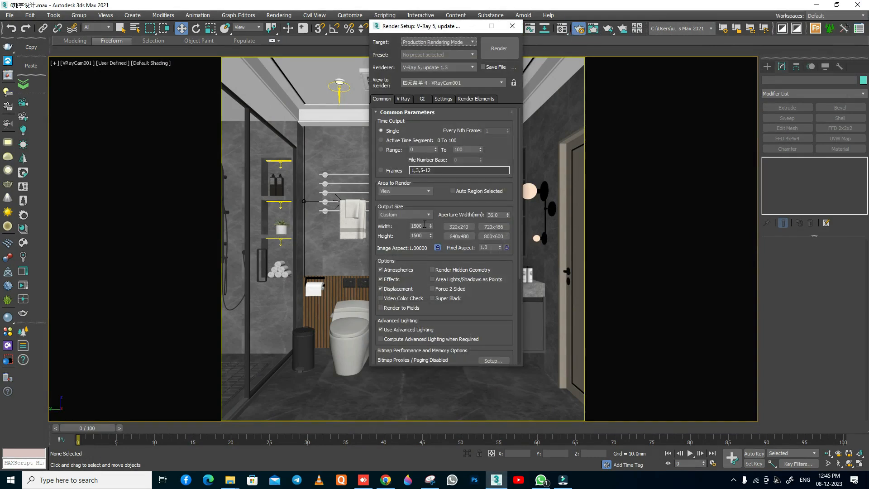
{"action": "double_click", "coordinate": [418, 226]}
{"action": "type", "text": "2"}
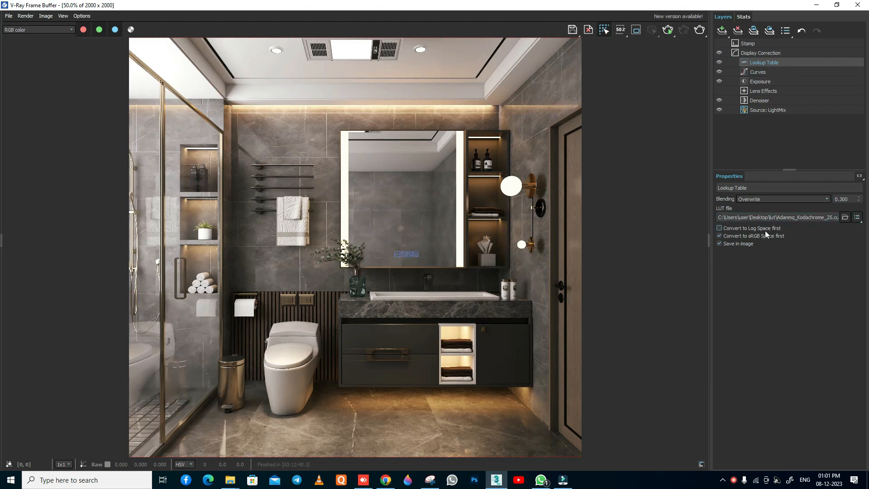
Compare the LUT files for the Lookup Table layer, including GroundControl_Blue_Undertones, and choose Adanmq_Kodachrome_25.cube.
{"action": "left_click", "coordinate": [722, 32]}
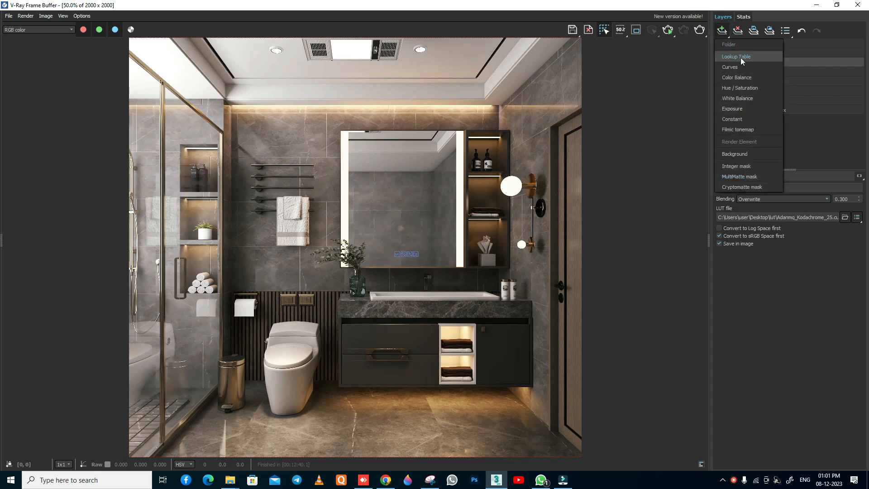
{"action": "left_click", "coordinate": [820, 152]}
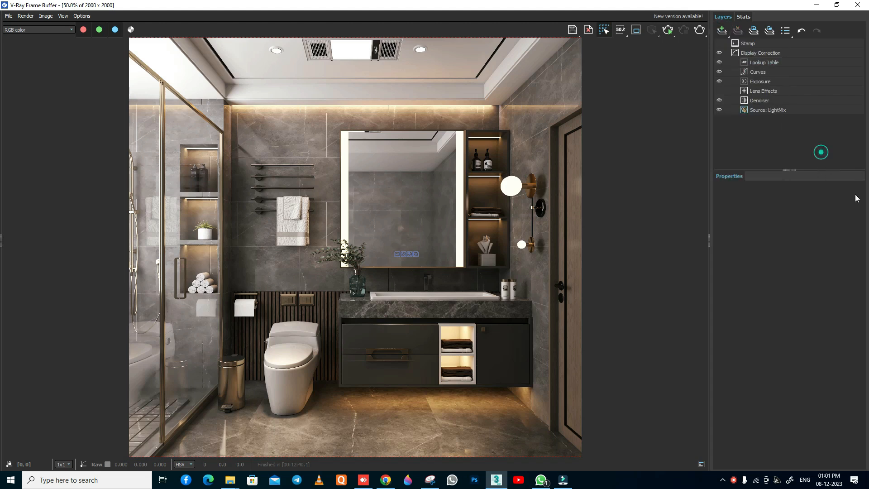
{"action": "left_click", "coordinate": [754, 64]}
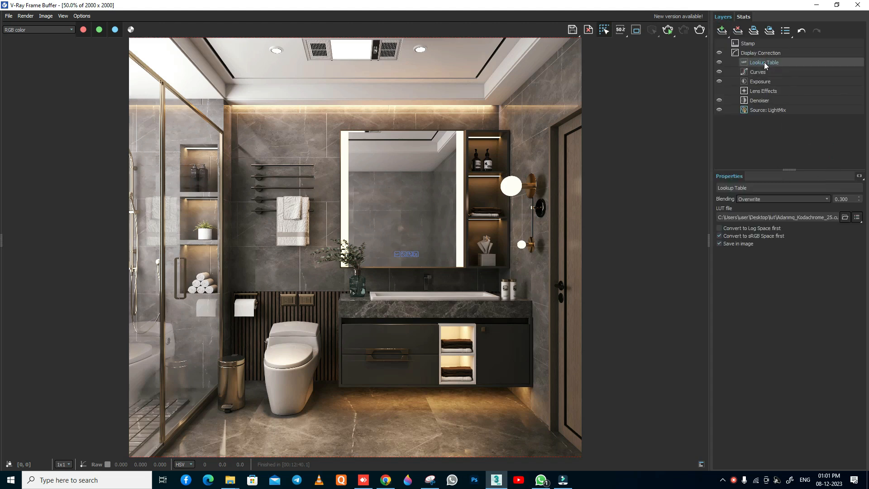
{"action": "left_click", "coordinate": [859, 217]}
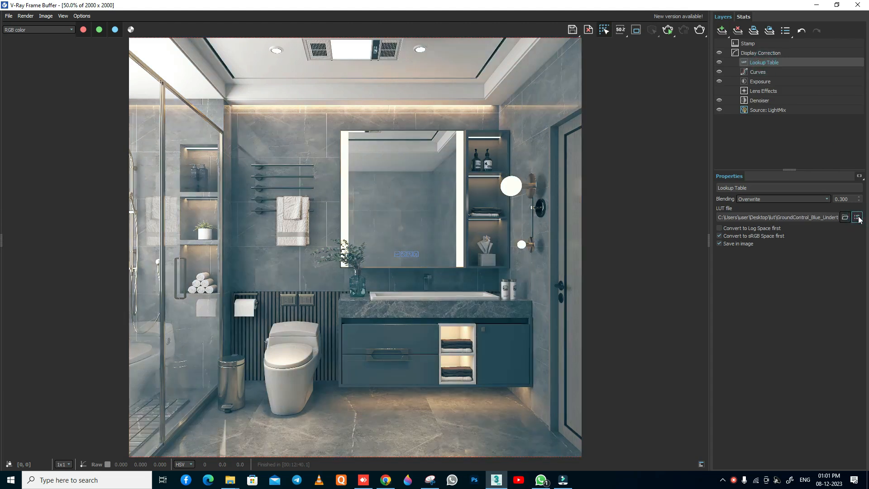
{"action": "left_click", "coordinate": [858, 217]}
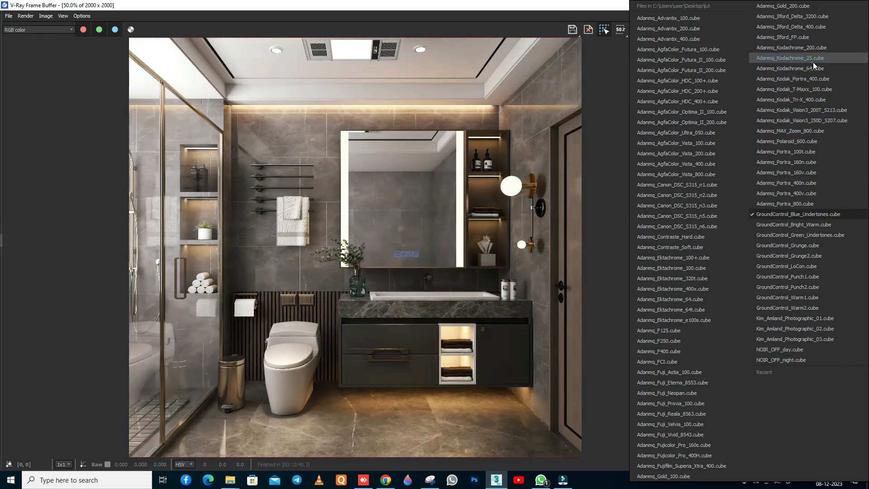
{"action": "left_click", "coordinate": [813, 60]}
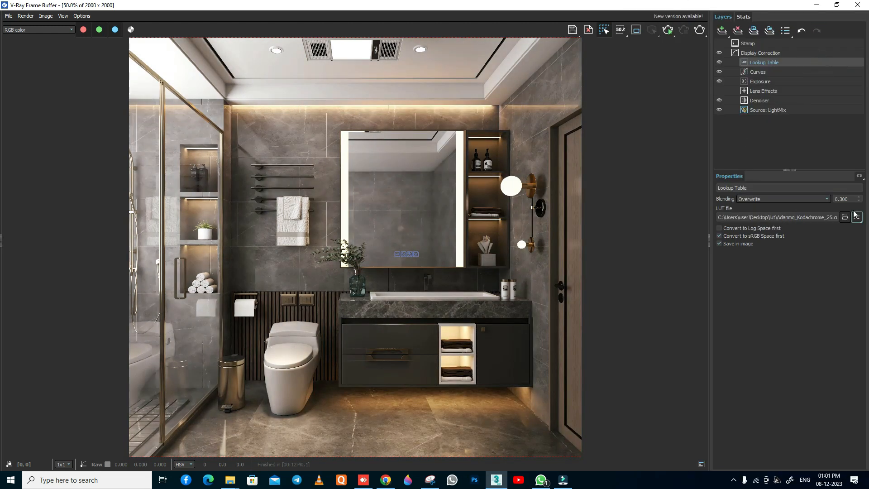
Test several blending strengths for the Lookup Table layer and set its blending to 0.4.
{"action": "double_click", "coordinate": [842, 198]}
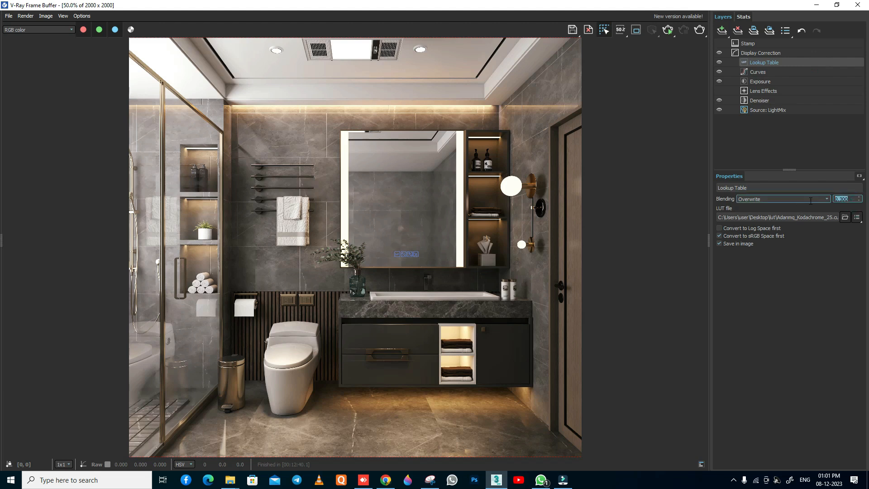
{"action": "key", "text": "Return"}
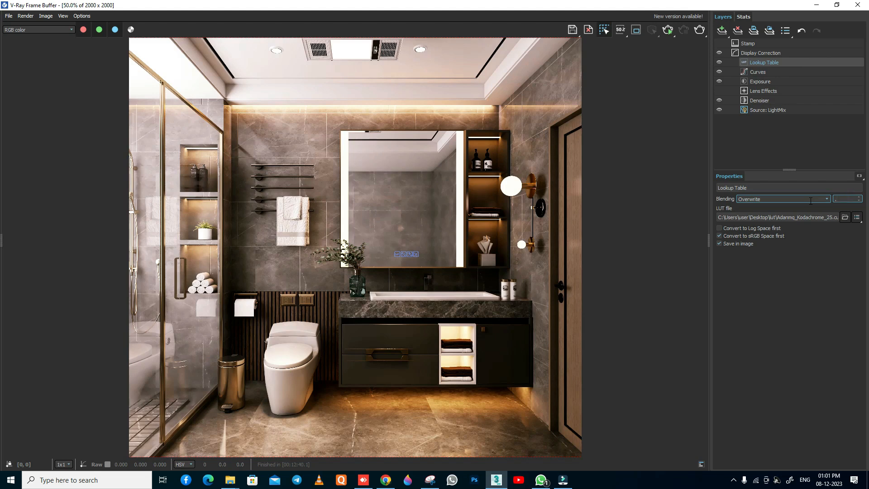
{"action": "key", "text": "Return"}
{"action": "key", "text": "Return"}
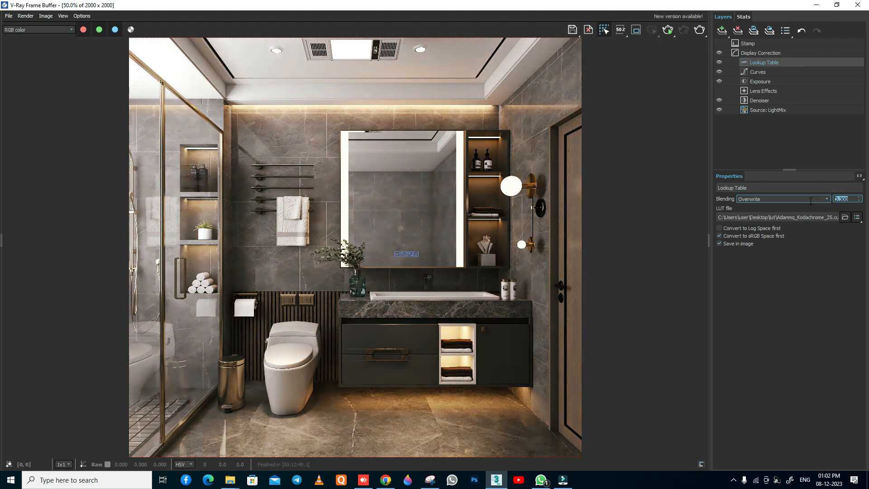
{"action": "key", "text": "Return"}
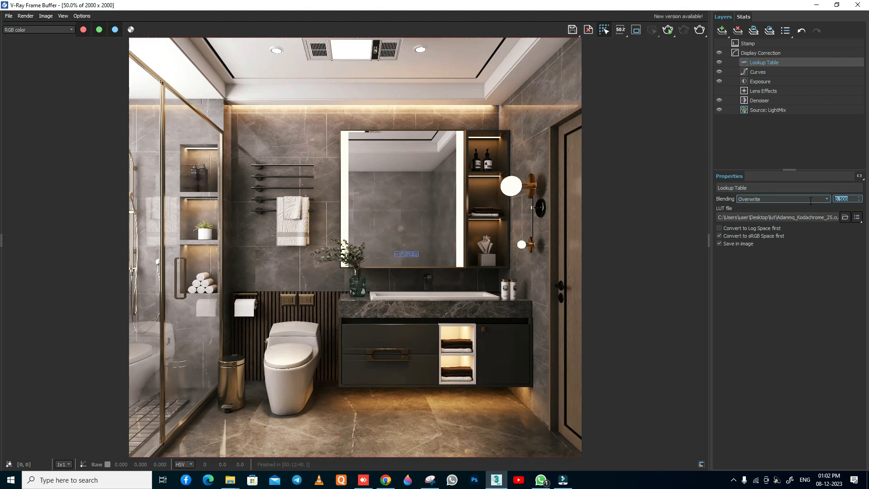
{"action": "type", "text": ".4"}
{"action": "key", "text": "Return"}
Open the Curves layer and compare the render with the curve correction off and on.
{"action": "left_click", "coordinate": [756, 73]}
{"action": "left_click", "coordinate": [719, 72]}
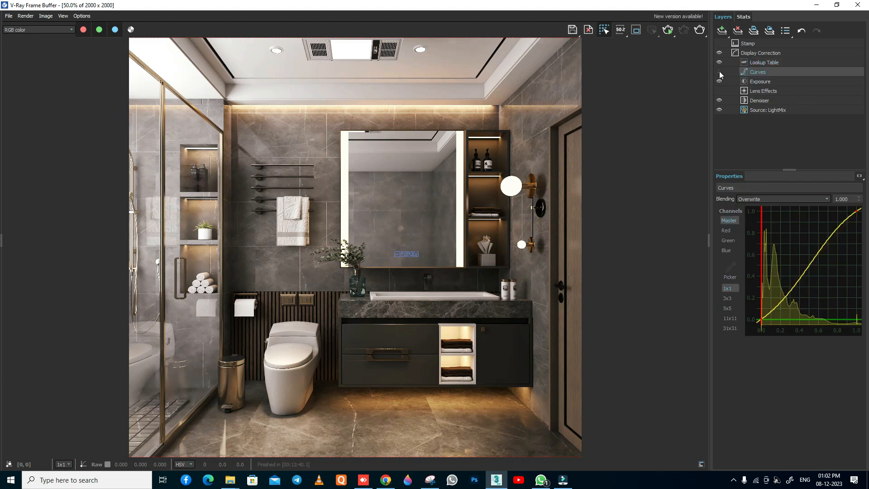
{"action": "left_click", "coordinate": [719, 72]}
{"action": "left_click", "coordinate": [719, 72]}
{"action": "left_click", "coordinate": [719, 71]}
Fine-tune the dark end of the Curves layer's master curve and compare the image with and without it.
{"action": "left_click", "coordinate": [760, 319]}
{"action": "left_click_drag", "start_coordinate": [799, 294], "coordinate": [793, 299]}
{"action": "left_click", "coordinate": [858, 209]}
{"action": "left_click", "coordinate": [761, 319]}
{"action": "left_click_drag", "start_coordinate": [795, 295], "coordinate": [793, 297]}
{"action": "left_click", "coordinate": [719, 72]}
{"action": "left_click", "coordinate": [719, 71]}
Enable bloom/glare in the Lens Effects layer and raise its intensity to 1.322.
{"action": "left_click", "coordinate": [765, 82]}
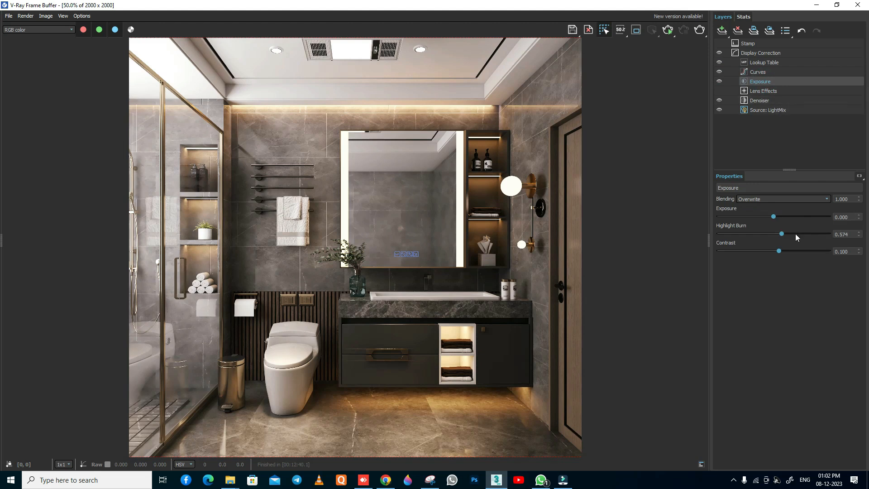
{"action": "left_click", "coordinate": [760, 92]}
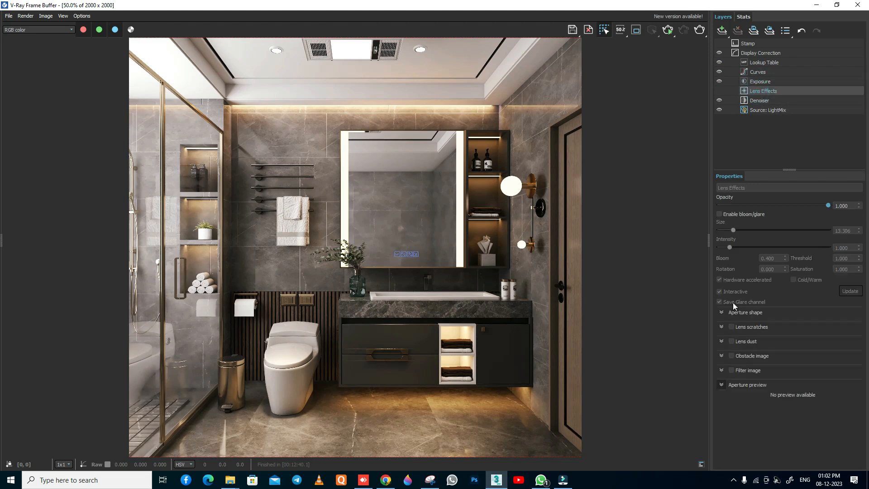
{"action": "left_click", "coordinate": [720, 214]}
{"action": "left_click", "coordinate": [732, 246]}
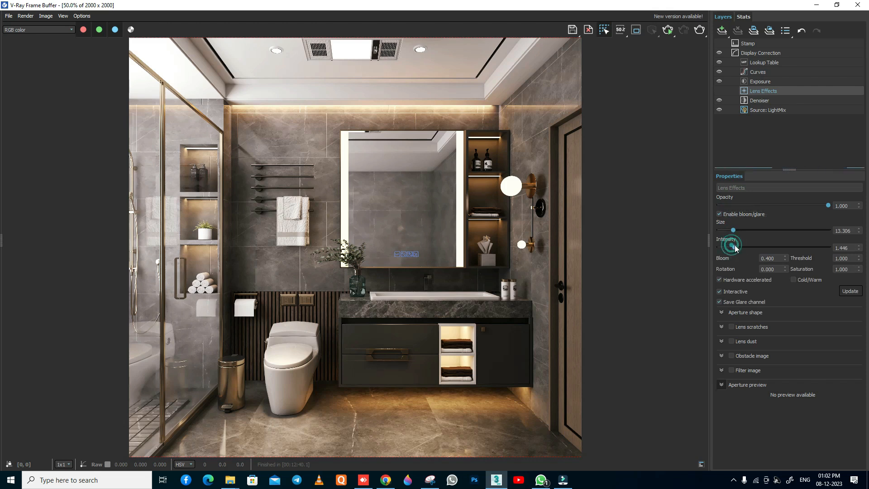
Review the Denoiser, LightMix source and Lens Effects layers, and inspect the glare around the mirror and shelf lights in the render.
{"action": "left_click", "coordinate": [755, 102]}
{"action": "left_click", "coordinate": [757, 110]}
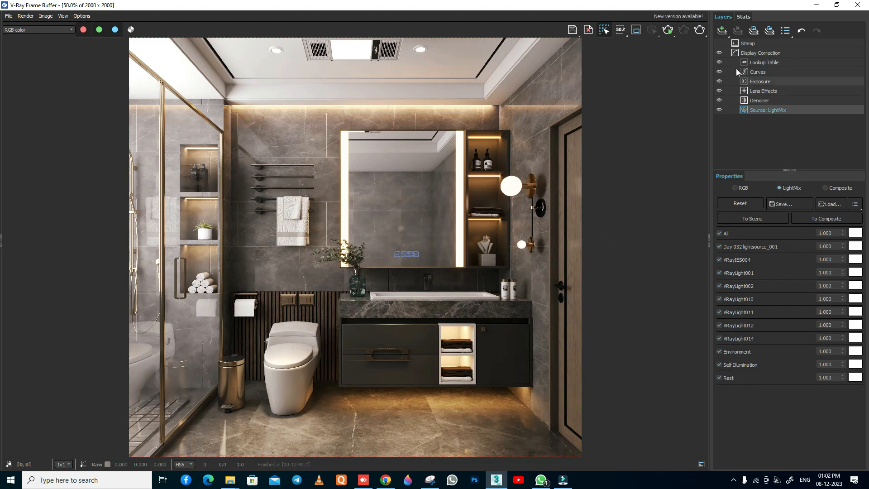
{"action": "left_click", "coordinate": [754, 91]}
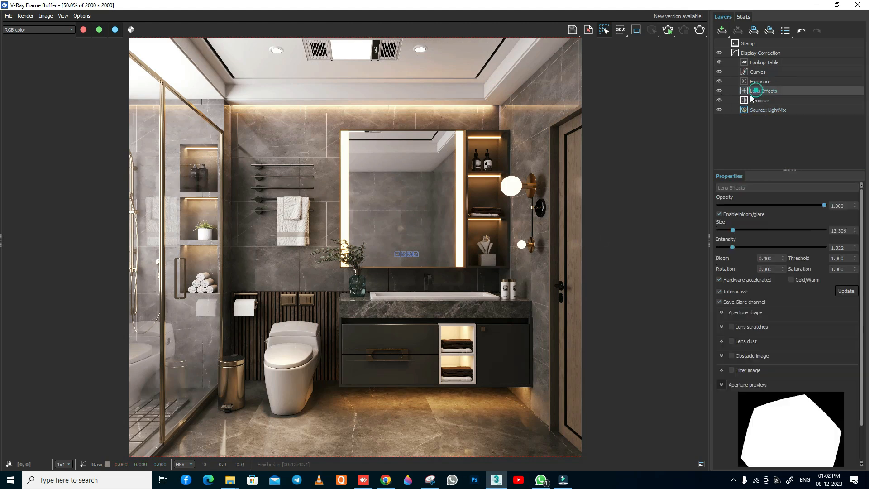
{"action": "double_click", "coordinate": [492, 176]}
{"action": "scroll", "coordinate": [472, 182], "scroll_direction": "down", "scroll_amount": 1}
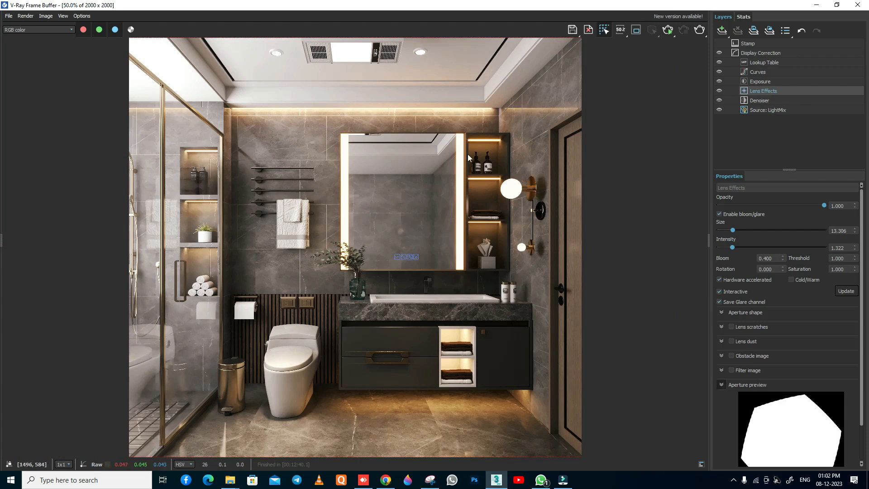
{"action": "middle_click_drag", "start_coordinate": [426, 328], "coordinate": [443, 290]}
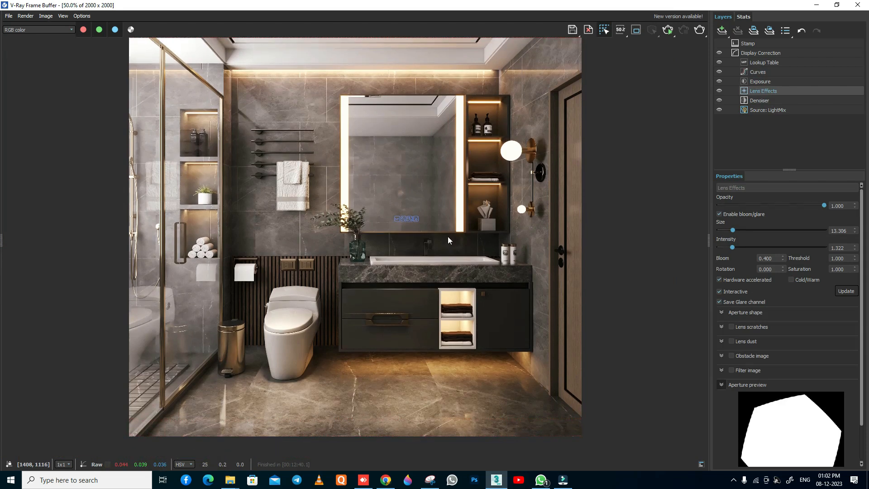
{"action": "middle_click_drag", "start_coordinate": [327, 163], "coordinate": [326, 188]}
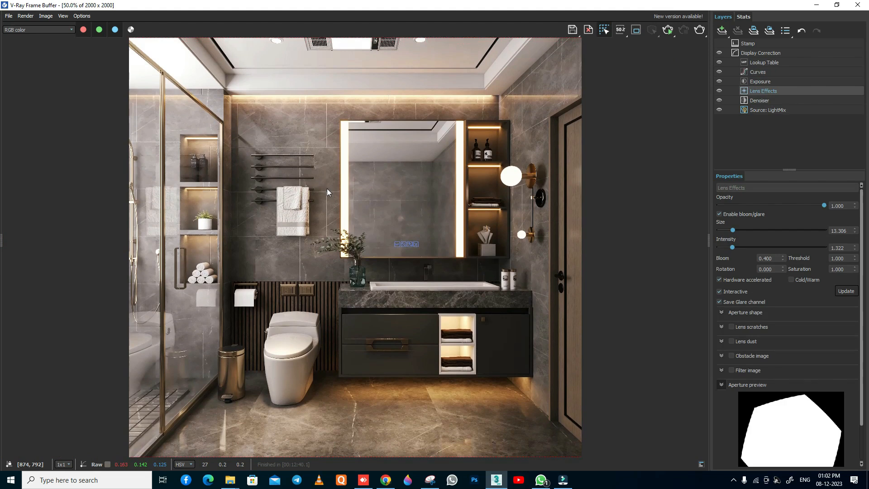
Save the finished render to the Desktop as a JPEG file named washroom with quality 100.
{"action": "left_click", "coordinate": [571, 29]}
{"action": "left_click", "coordinate": [31, 97]}
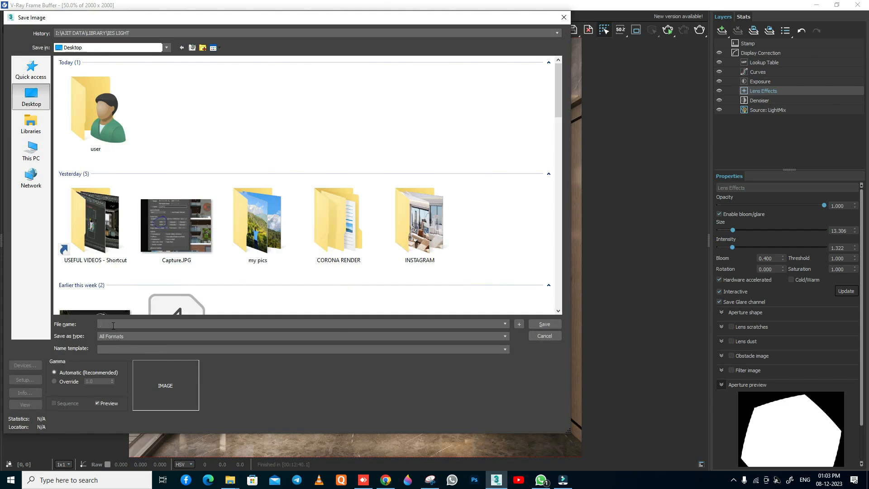
{"action": "type", "text": "washroom"}
{"action": "left_click", "coordinate": [124, 335]}
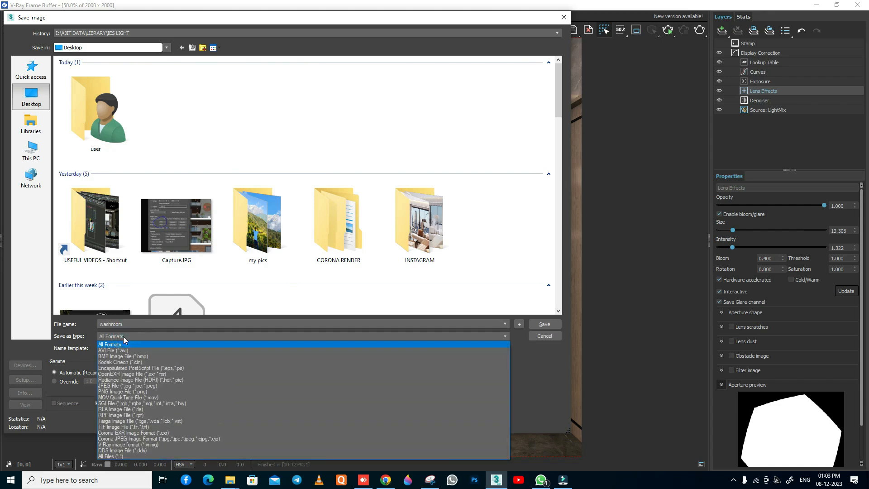
{"action": "key", "text": "j"}
{"action": "left_click", "coordinate": [127, 386]}
{"action": "left_click", "coordinate": [542, 324]}
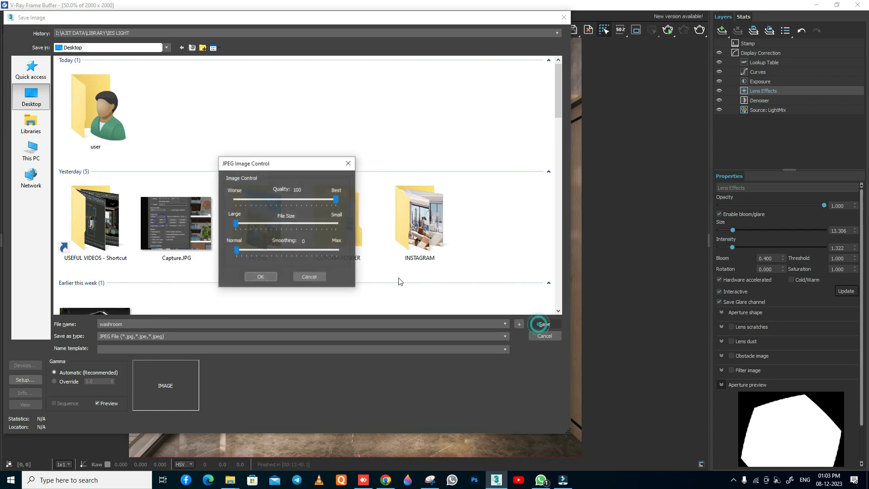
{"action": "left_click", "coordinate": [262, 276]}
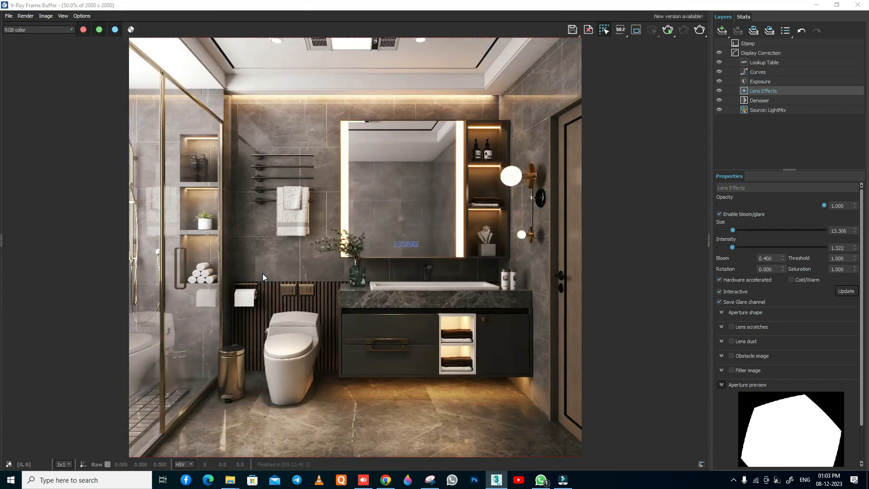